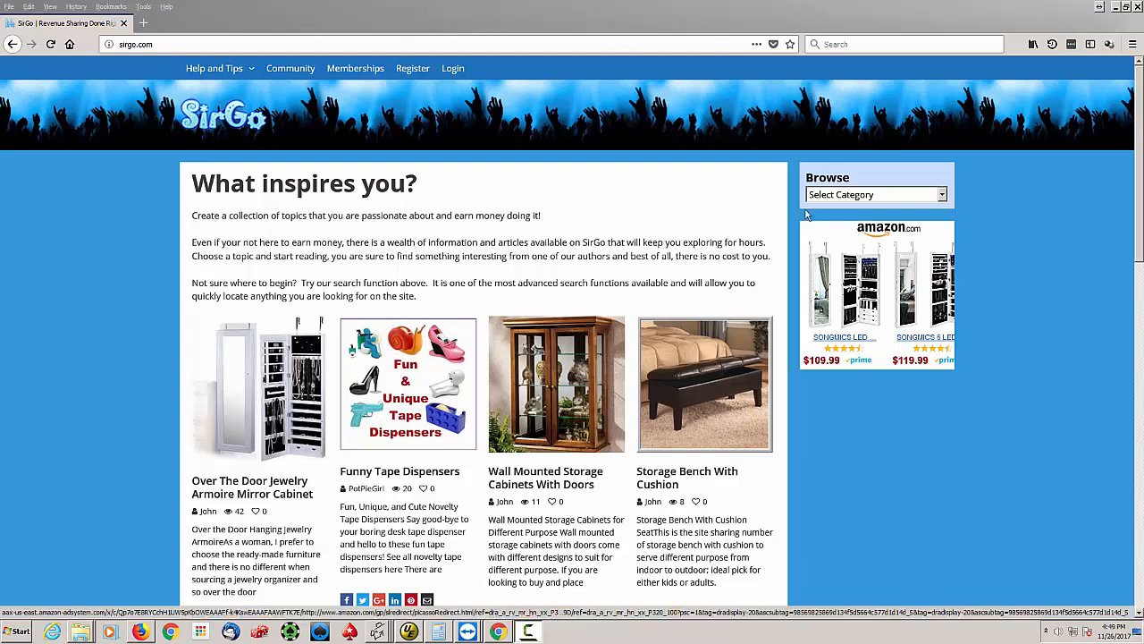
Step: Browse to the Web Startups category from the categories dropdown and scroll through its posts
left_click(943, 195)
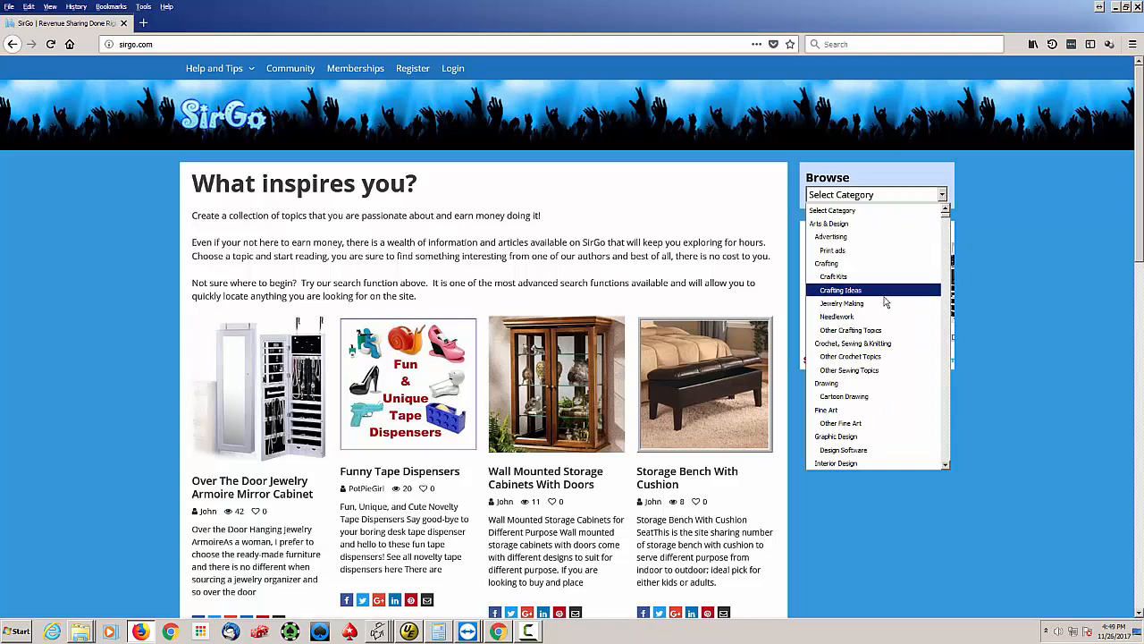
scroll(885, 303, "down", 10)
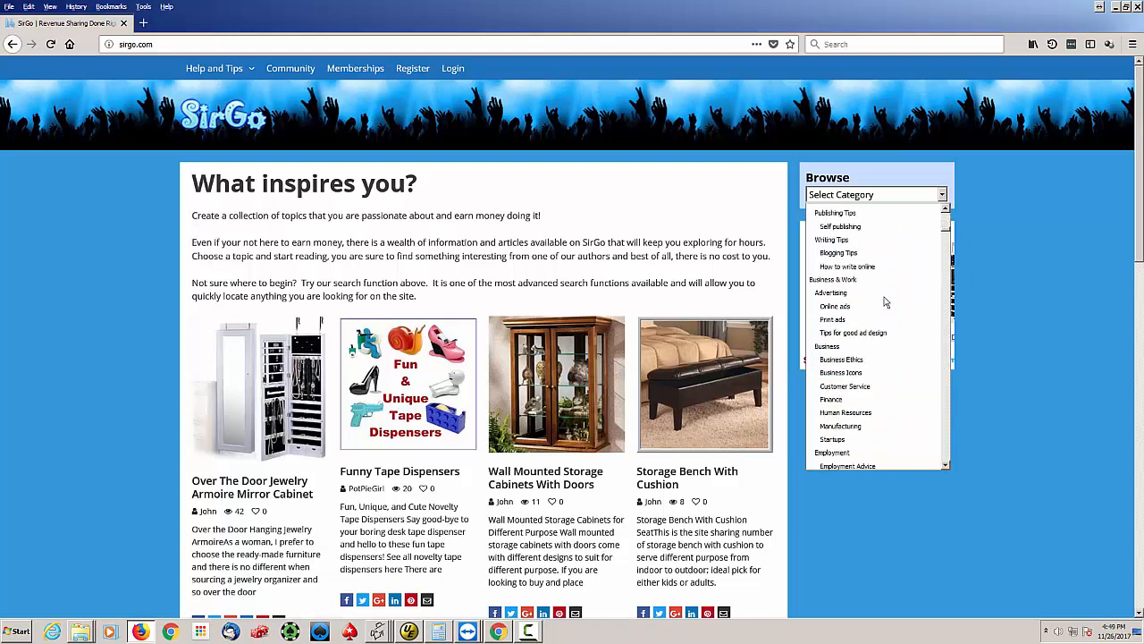
scroll(885, 304, "down", 5)
left_click(863, 347)
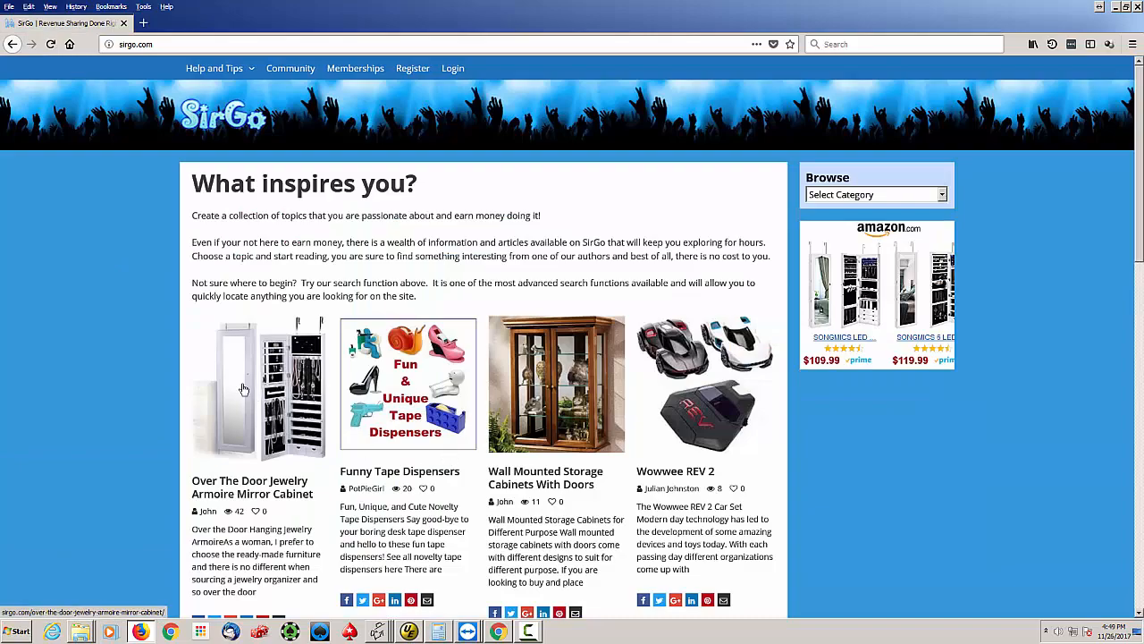
scroll(380, 387, "down", 10)
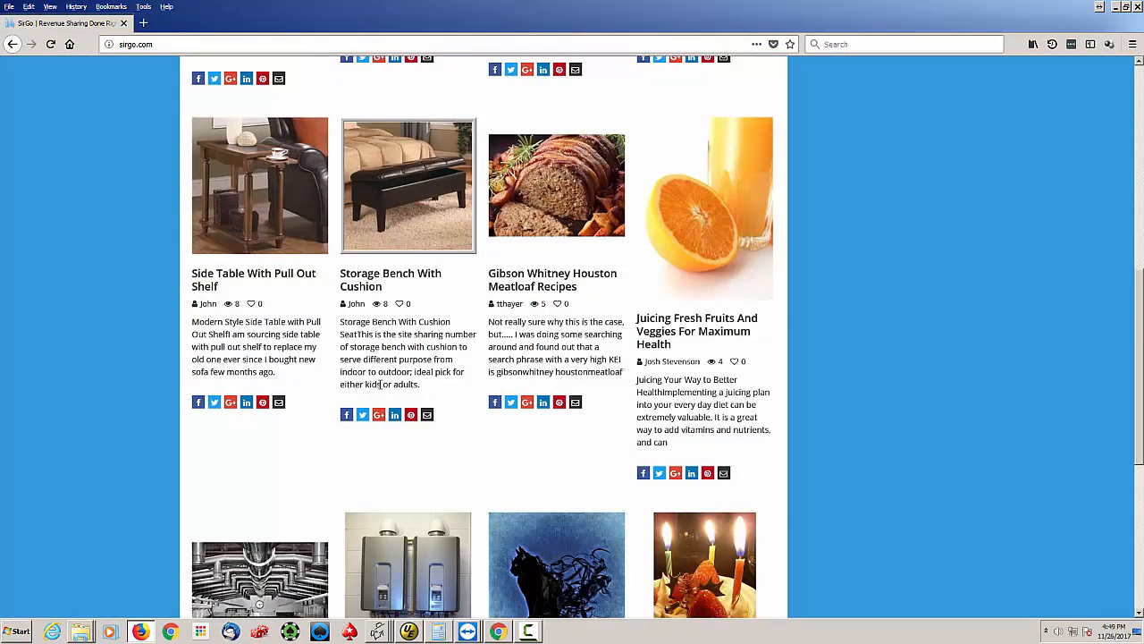
scroll(380, 386, "up", 15)
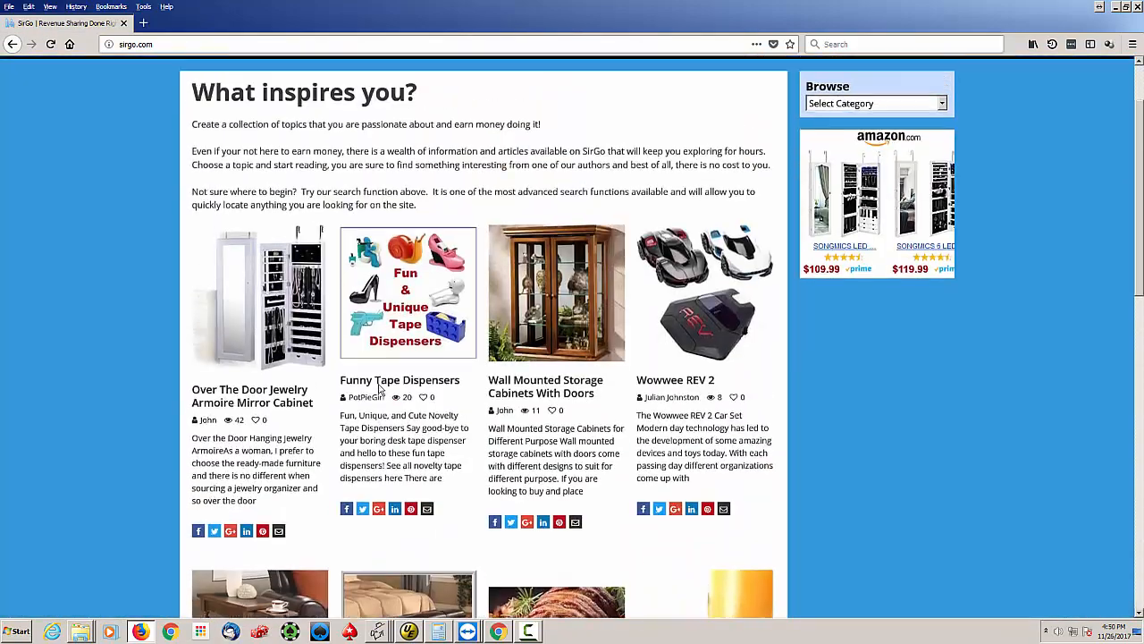
scroll(439, 403, "down", 2)
scroll(439, 403, "up", 2)
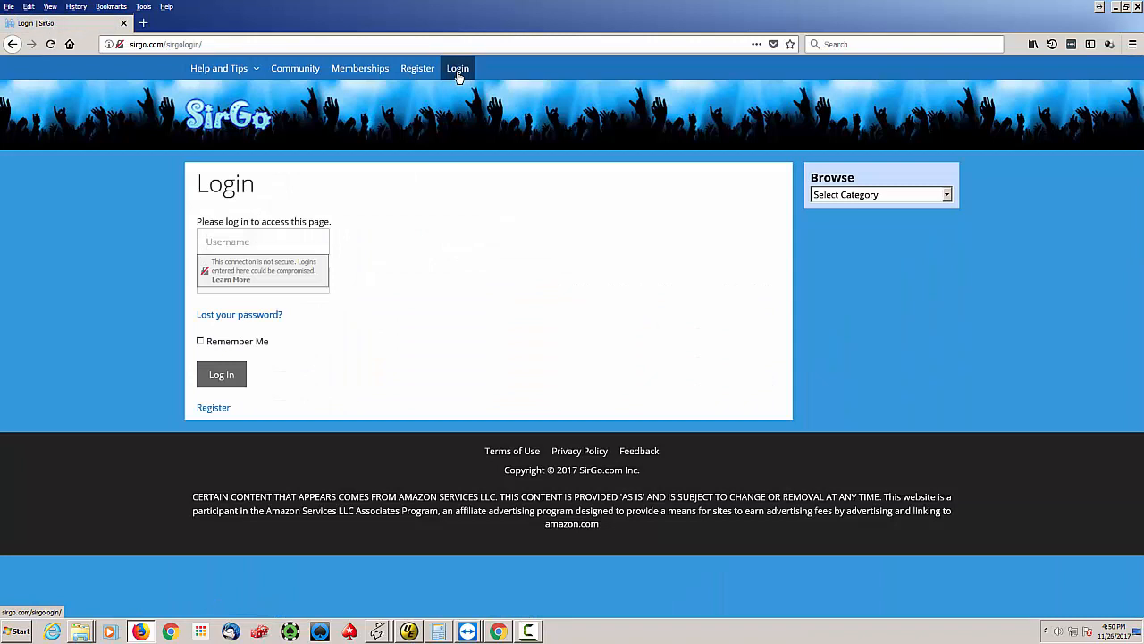
Step: Sign in with the account username and password, declining Firefox's offer to save the login
type("tomthayer")
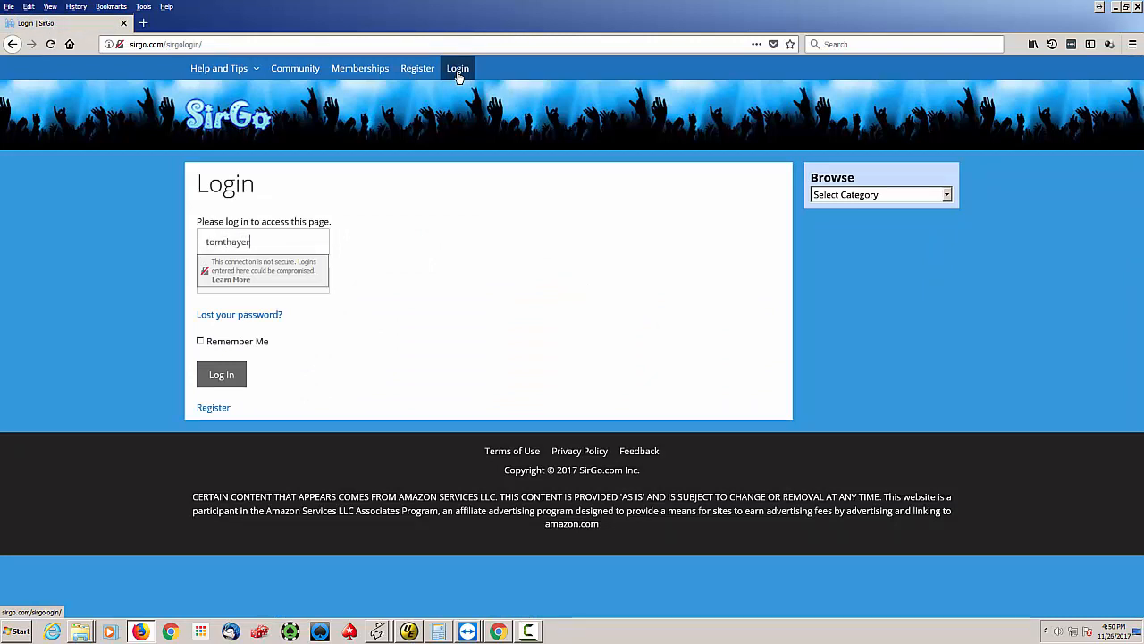
key("Tab")
type("•••••••")
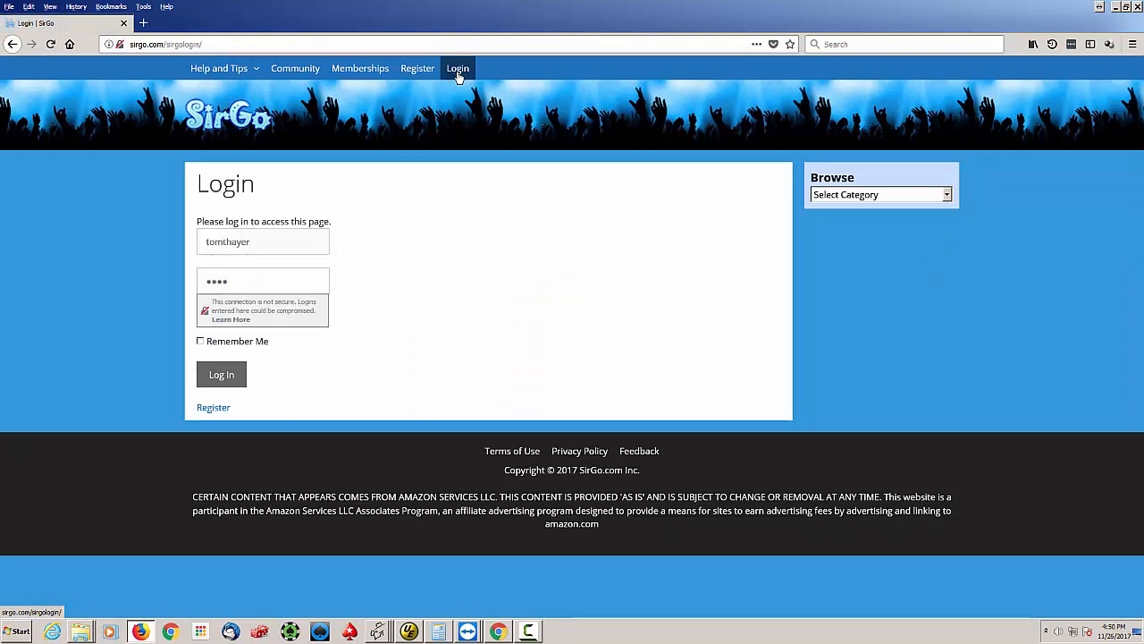
key("Return")
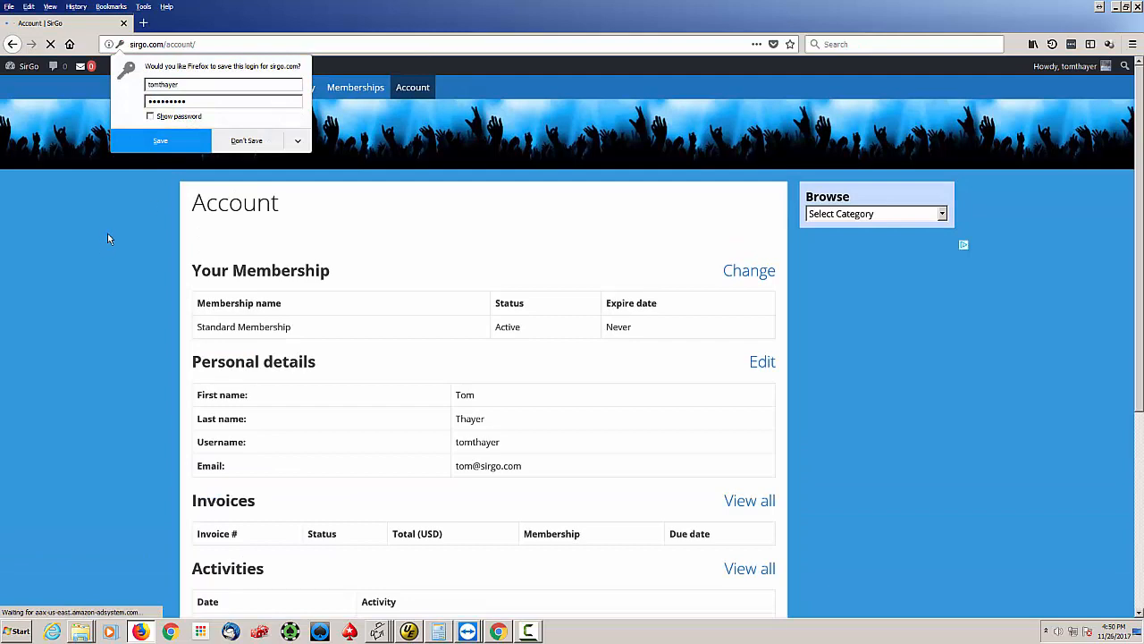
left_click(175, 226)
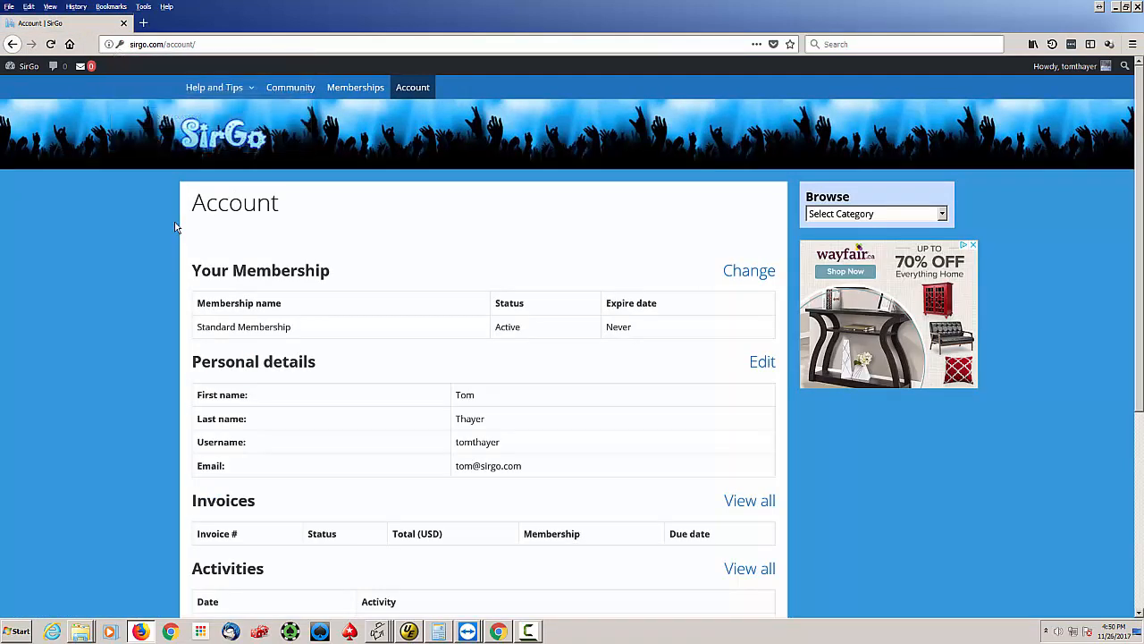
scroll(176, 226, "down", 3)
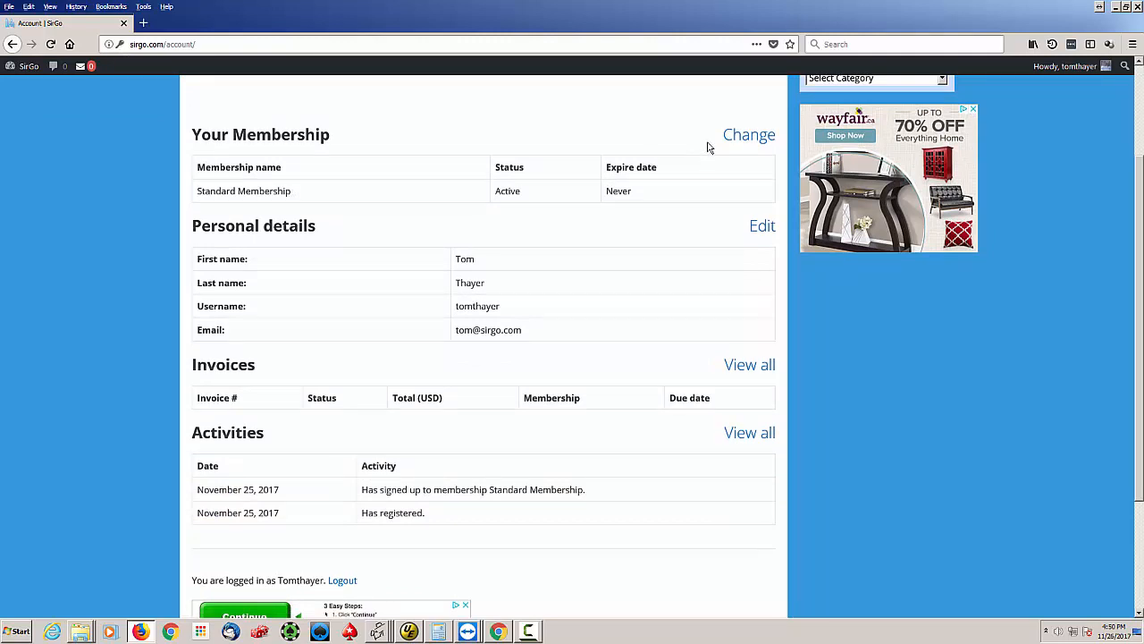
left_click(733, 142)
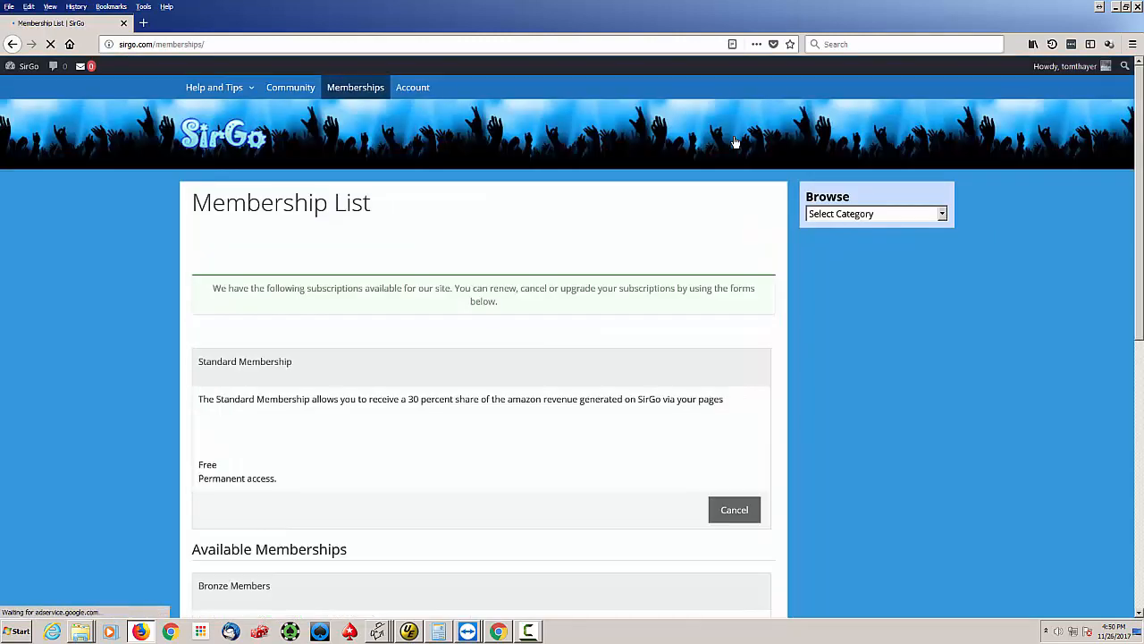
scroll(585, 219, "down", 6)
scroll(583, 227, "down", 1)
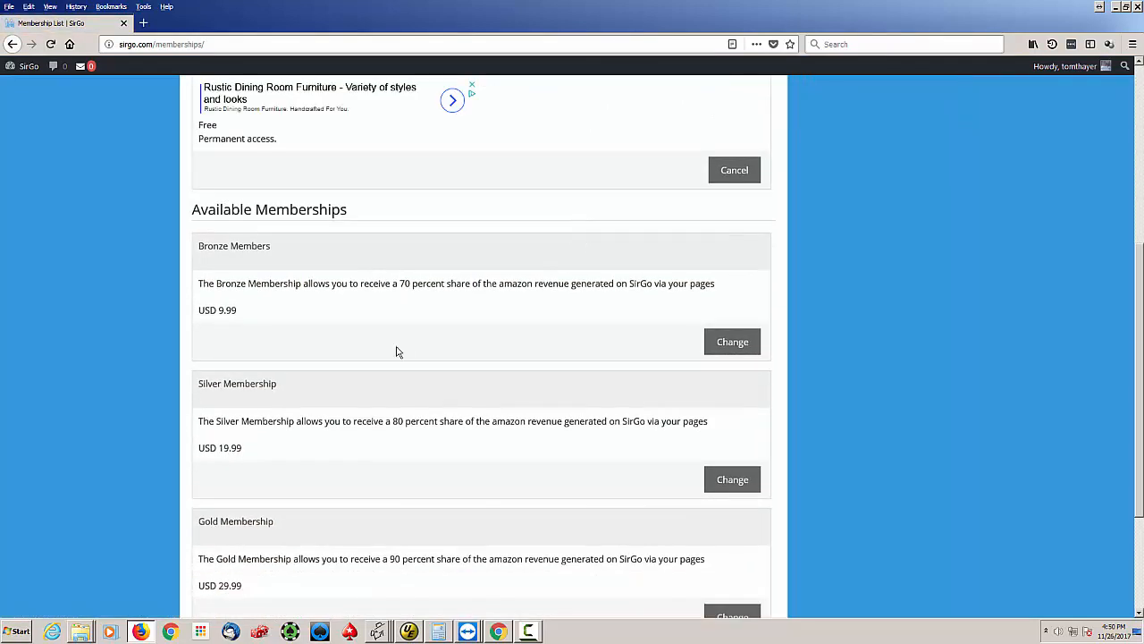
scroll(470, 478, "down", 3)
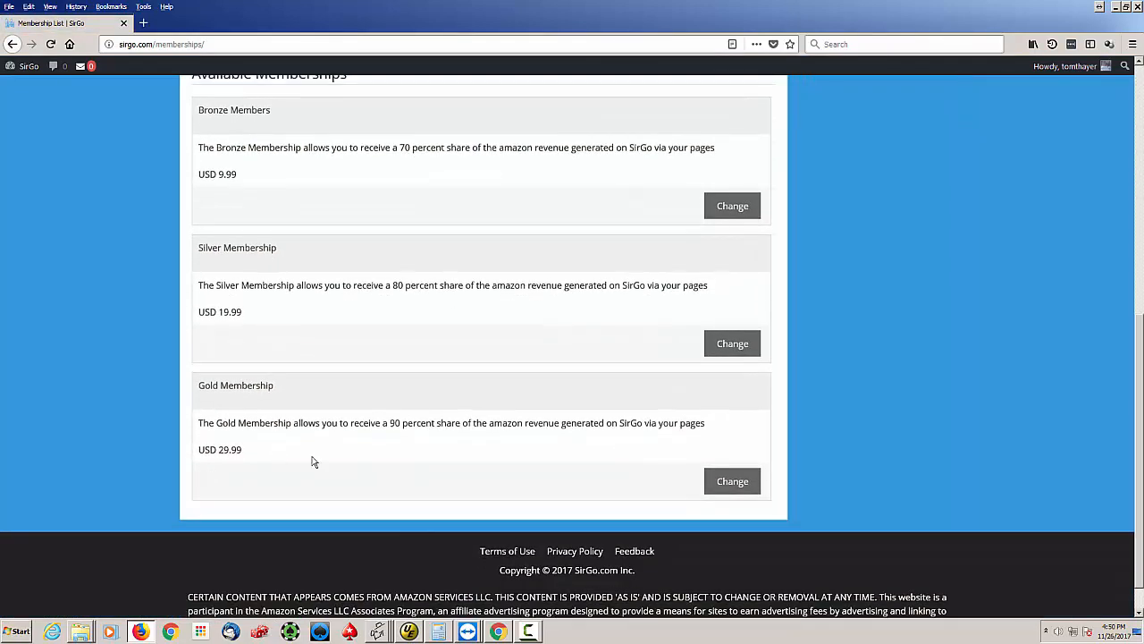
scroll(474, 344, "up", 9)
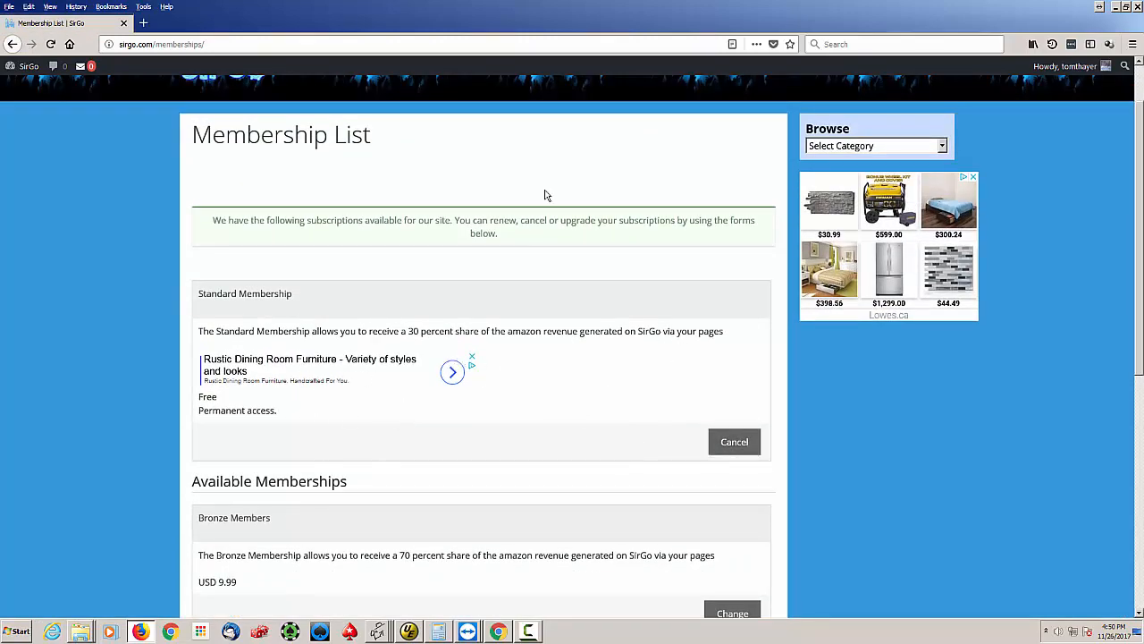
scroll(545, 195, "up", 2)
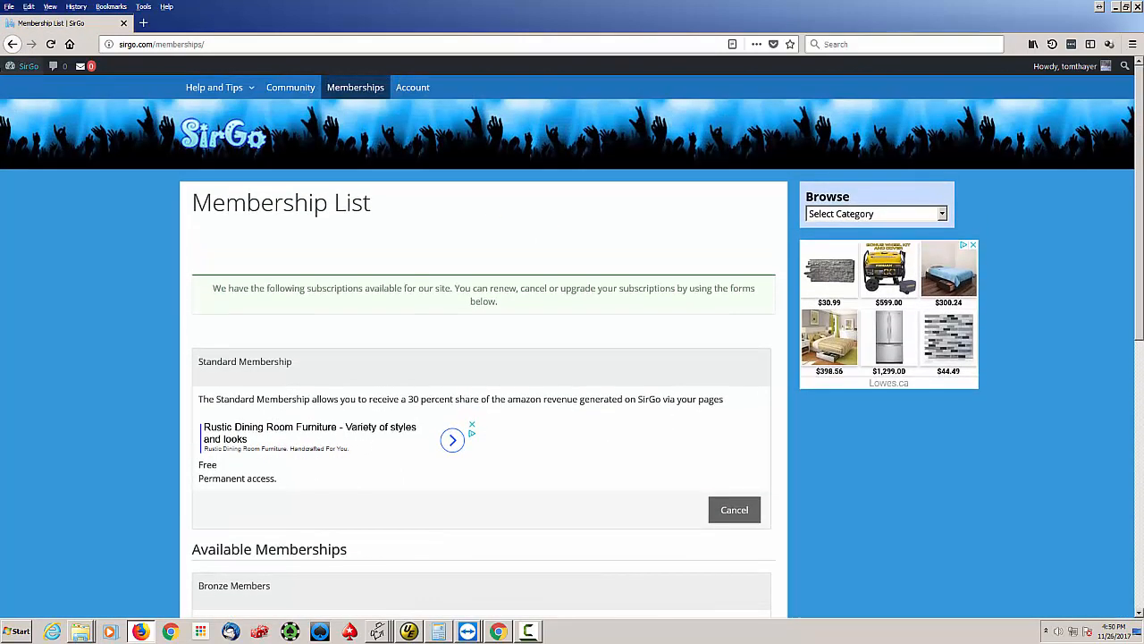
left_click(12, 44)
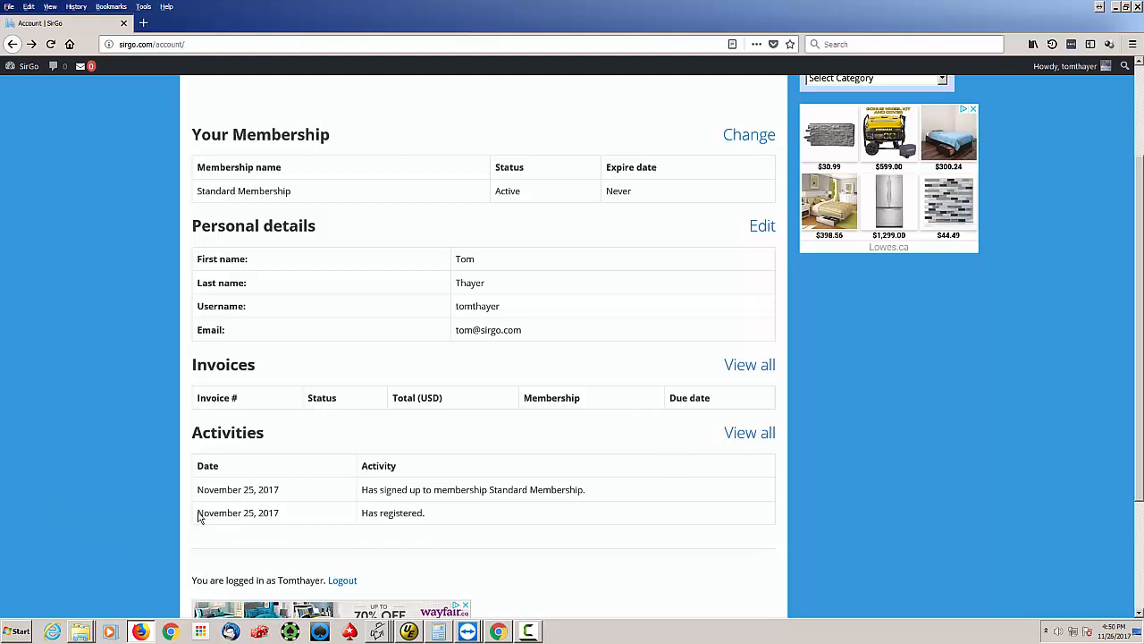
scroll(380, 467, "down", 1)
scroll(380, 467, "down", 2)
scroll(474, 380, "up", 5)
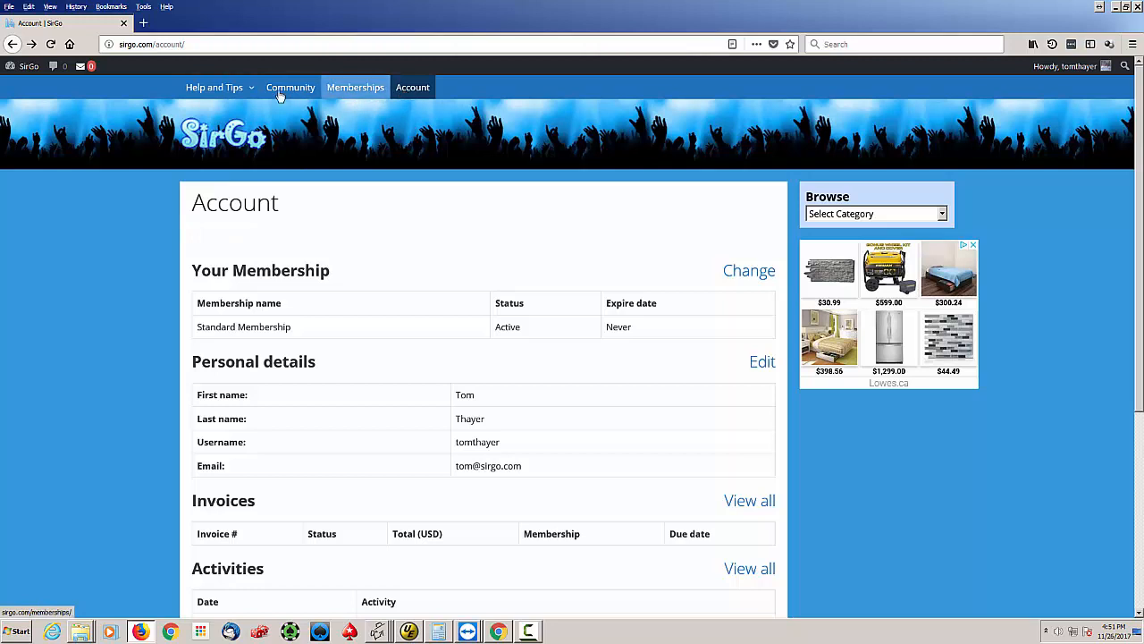
Step: Open the admin Dashboard and go to its Profile page
mouse_move(32, 75)
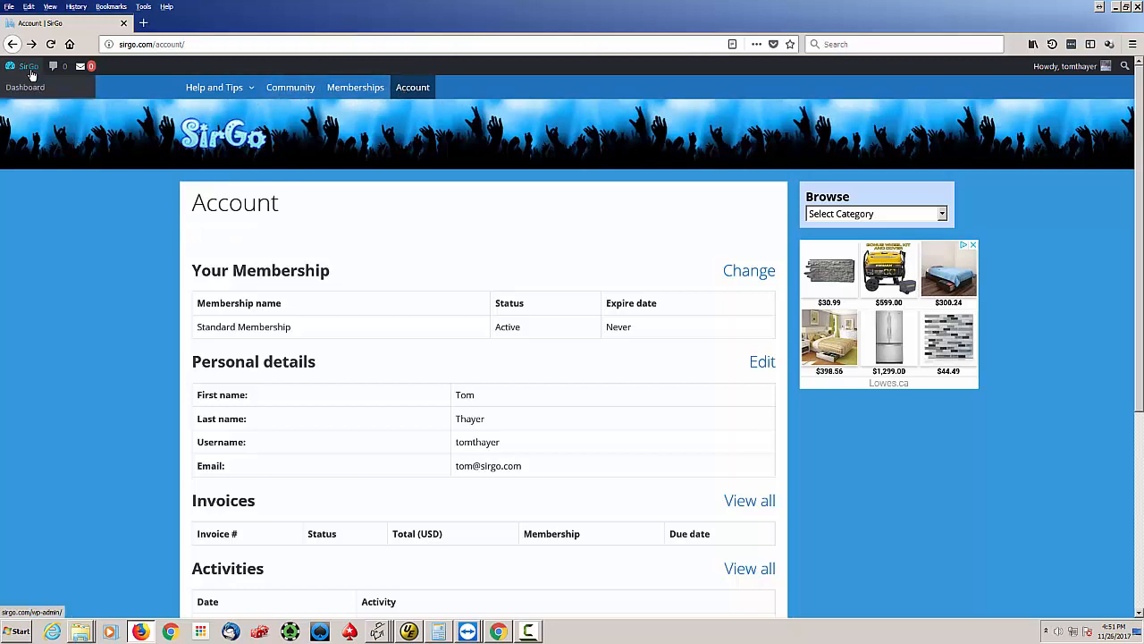
left_click(31, 74)
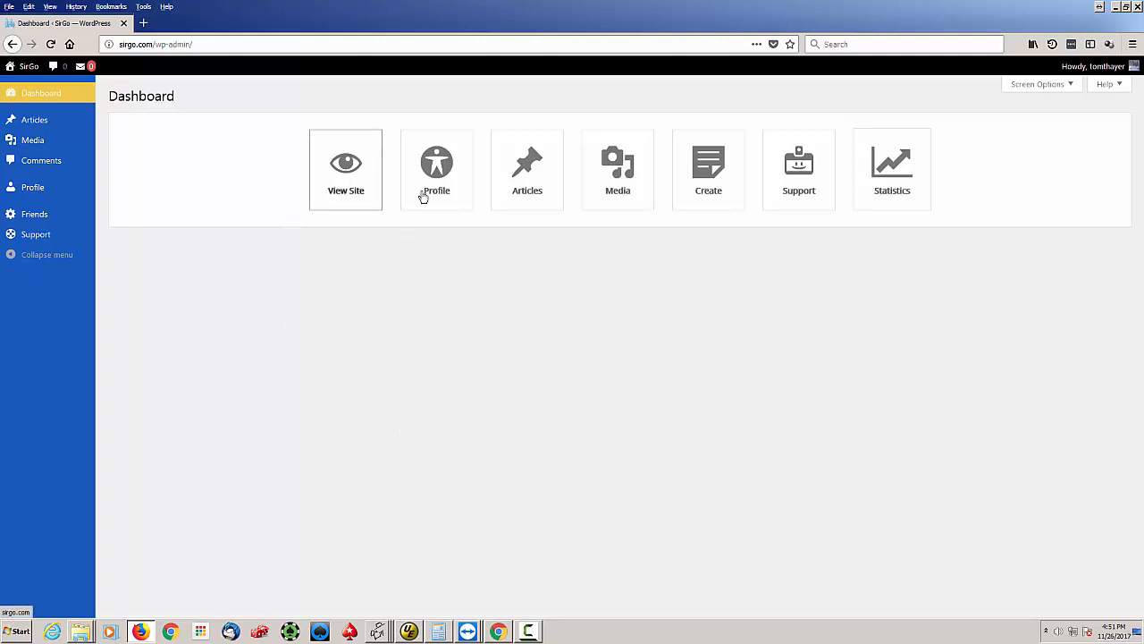
left_click(433, 168)
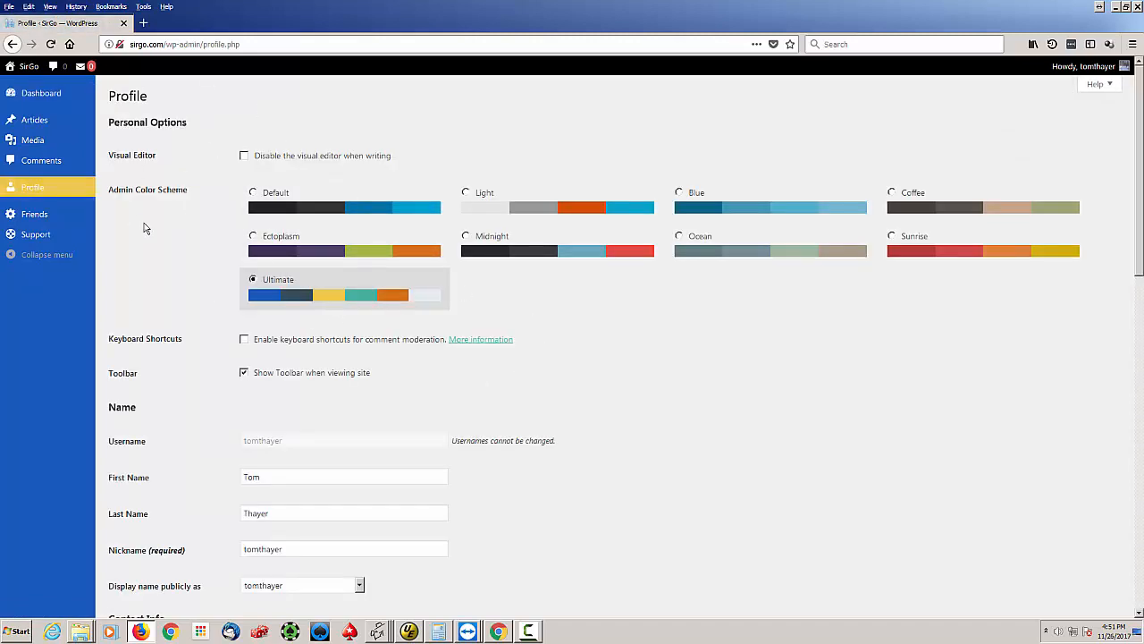
Step: Scroll through the profile settings, then return to the Dashboard
scroll(703, 393, "down", 3)
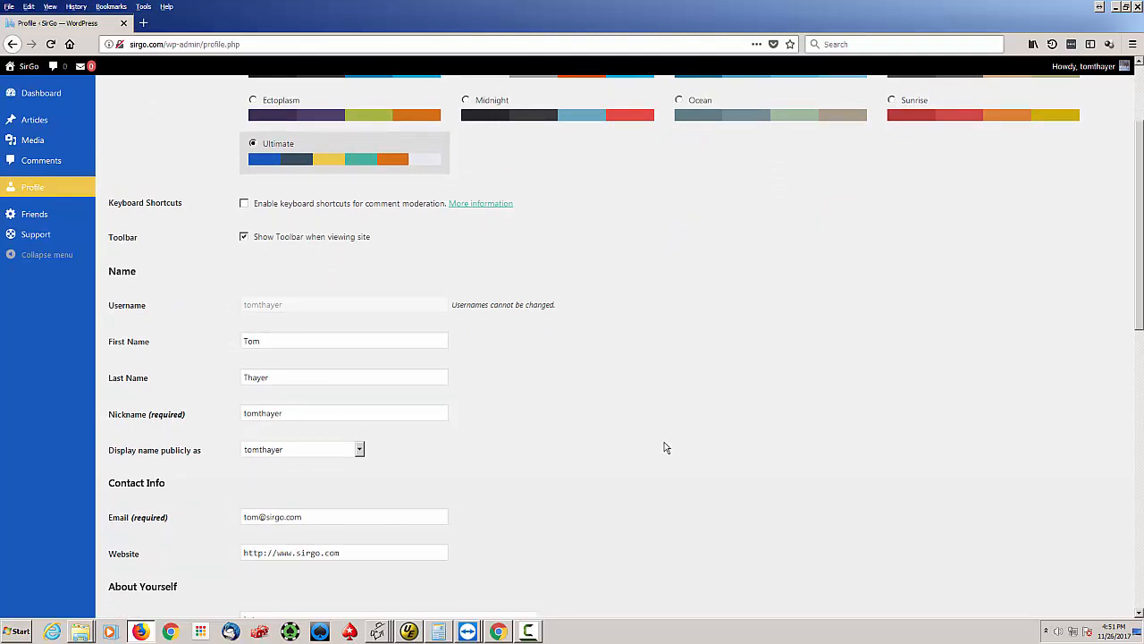
scroll(666, 442, "down", 3)
scroll(669, 436, "down", 1)
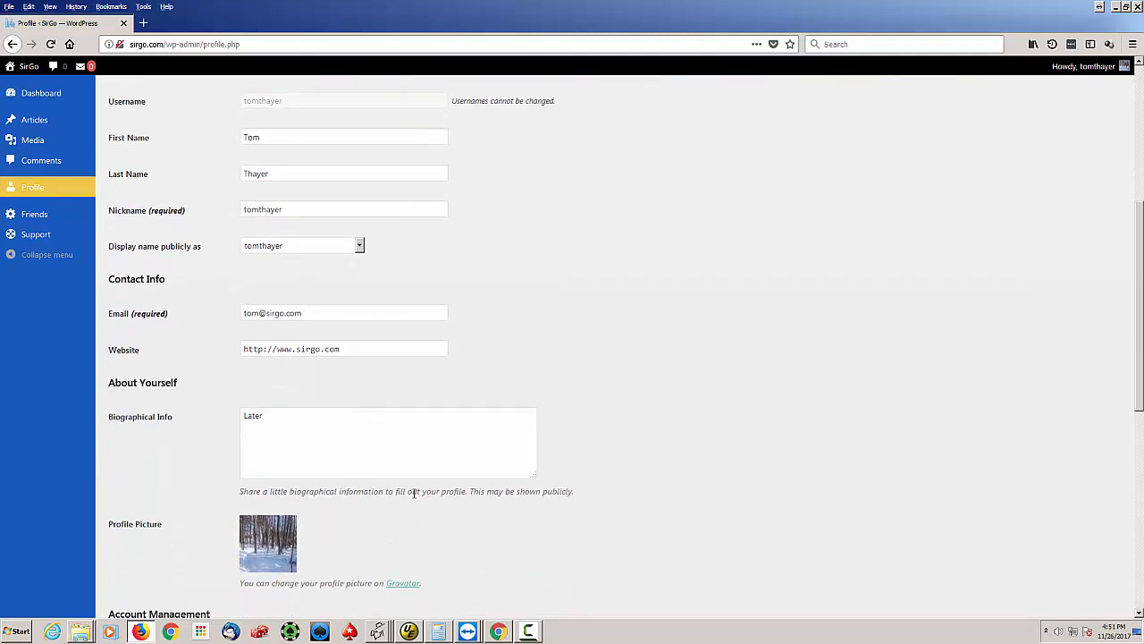
scroll(414, 493, "down", 3)
scroll(487, 443, "down", 3)
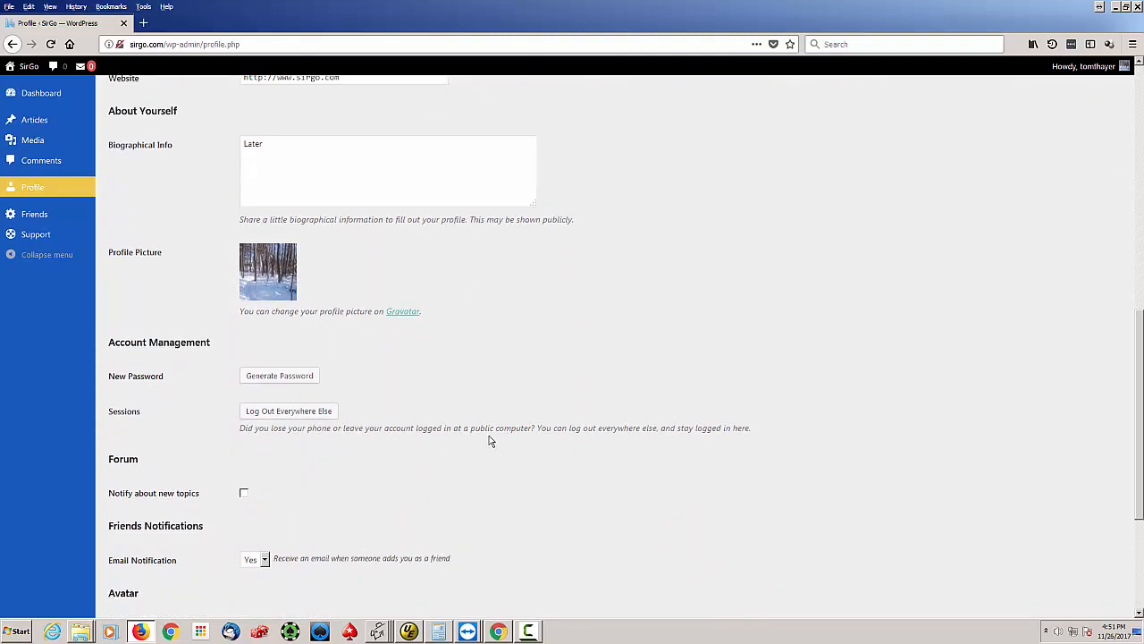
scroll(488, 438, "down", 3)
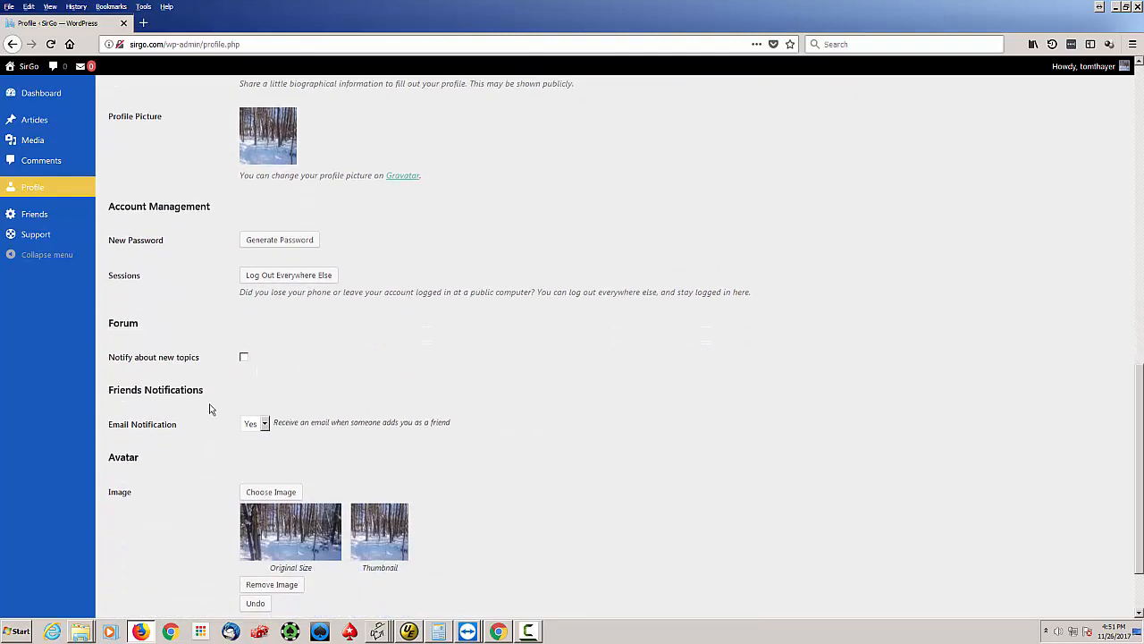
scroll(754, 459, "down", 2)
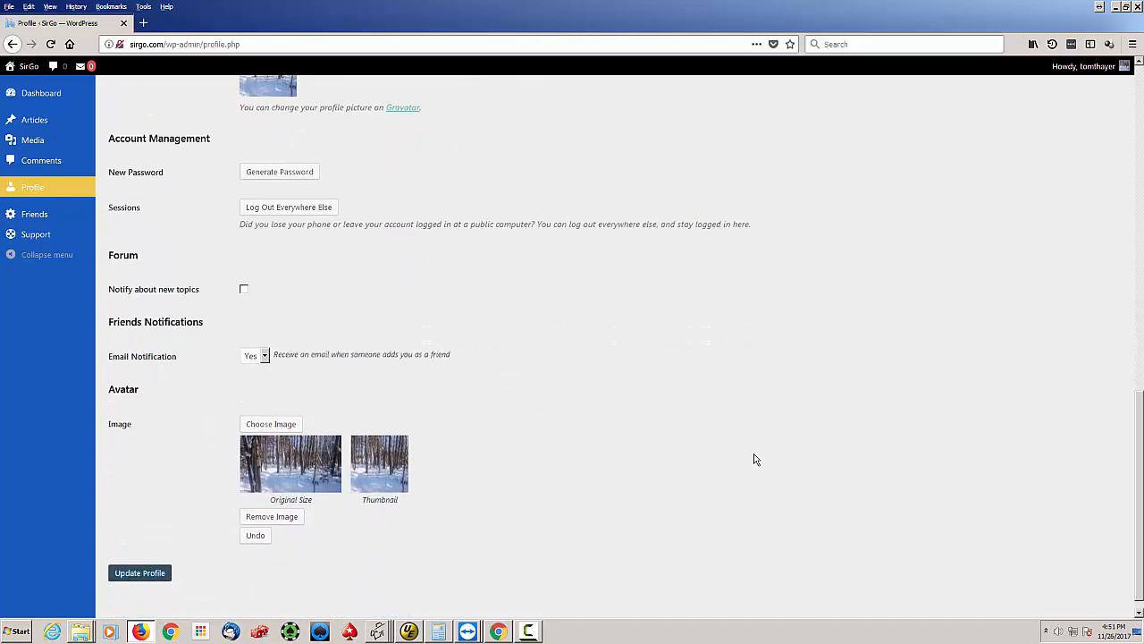
scroll(754, 459, "up", 15)
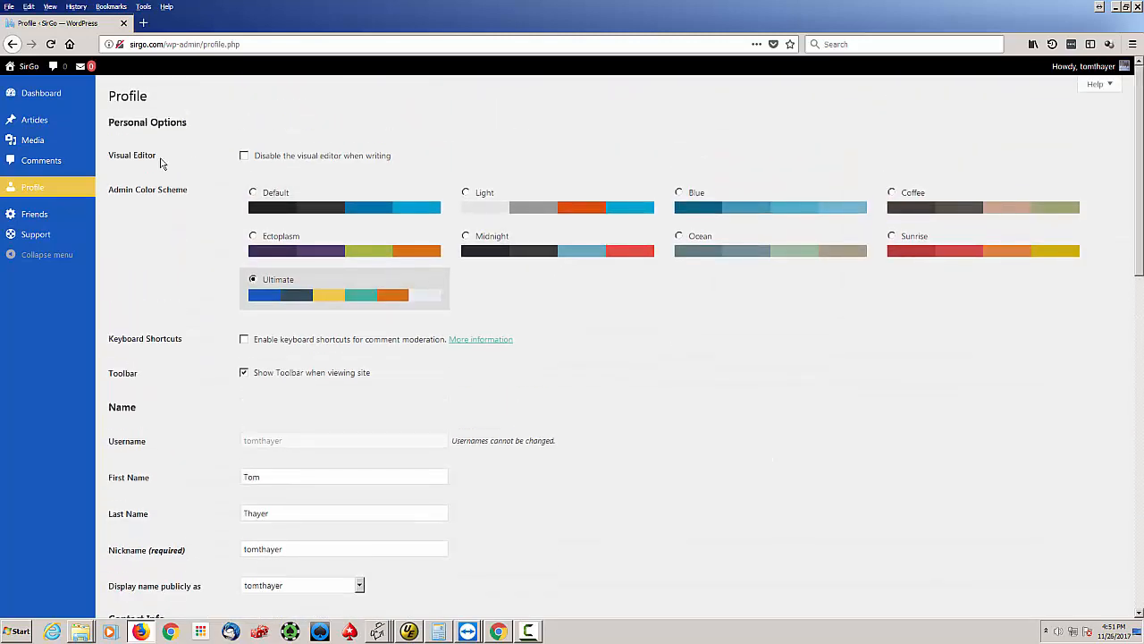
left_click(60, 102)
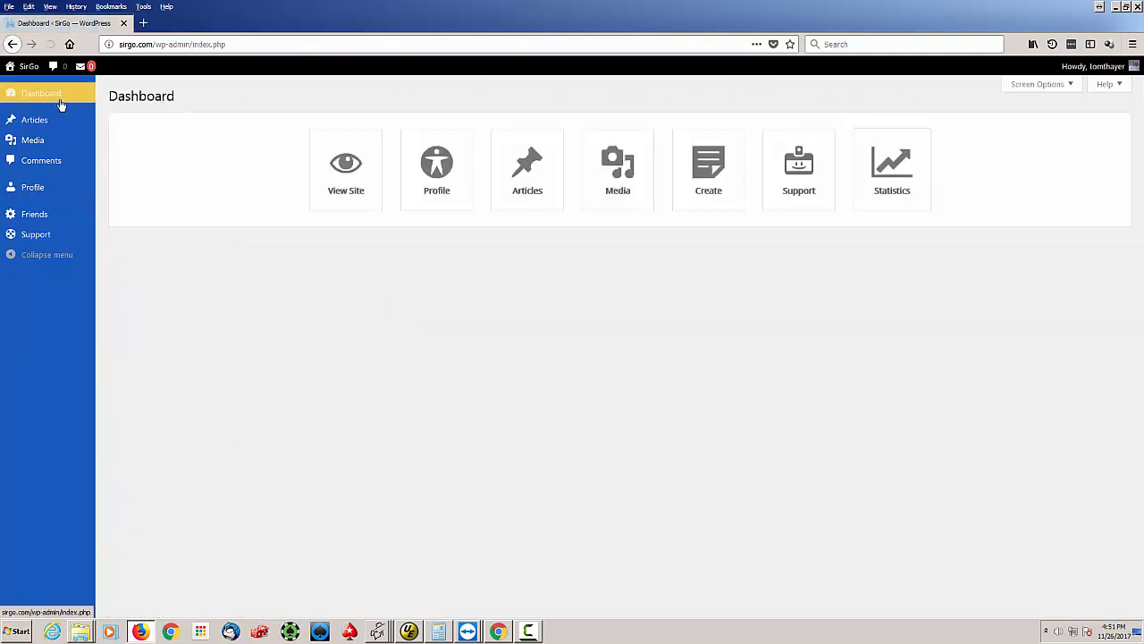
Step: Look over the articles list and the media library, returning to the Dashboard each time
left_click(534, 186)
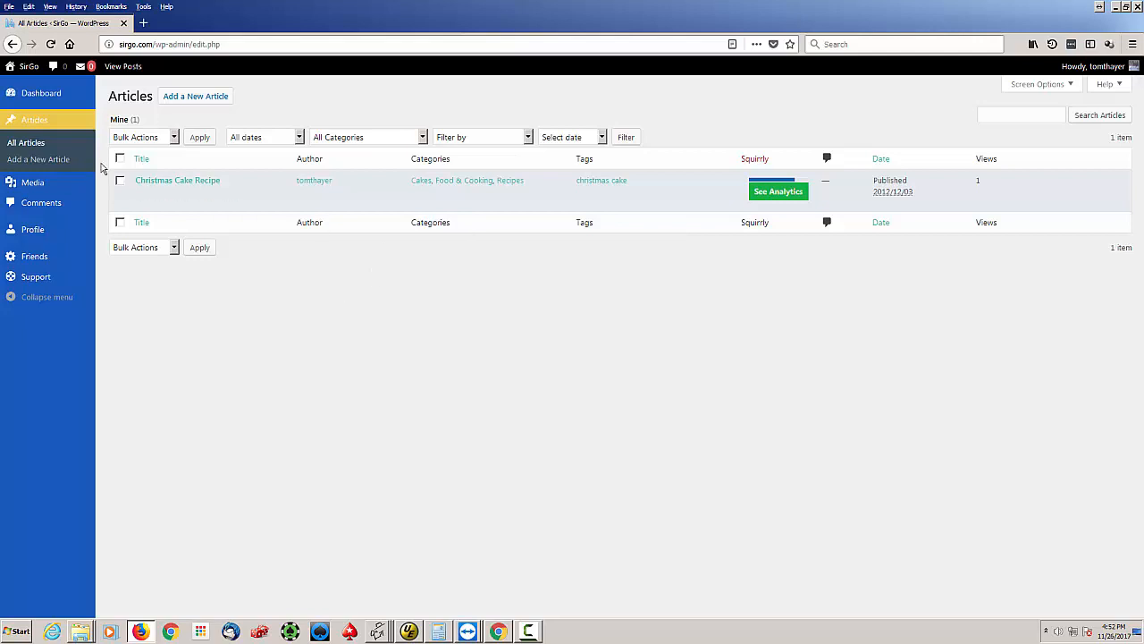
left_click(51, 96)
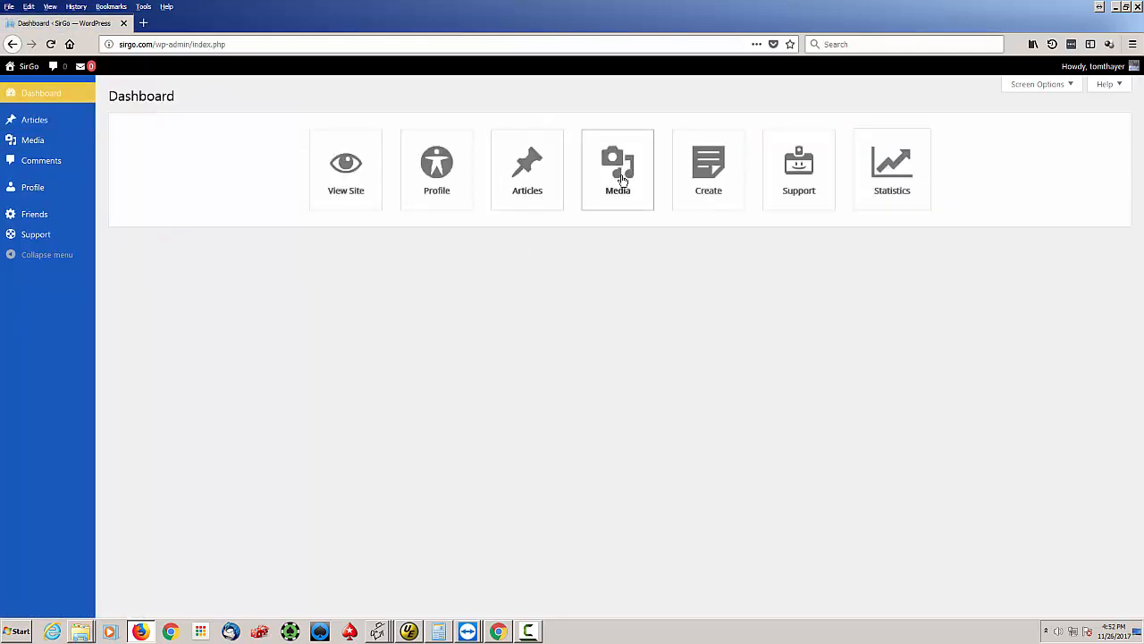
left_click(623, 180)
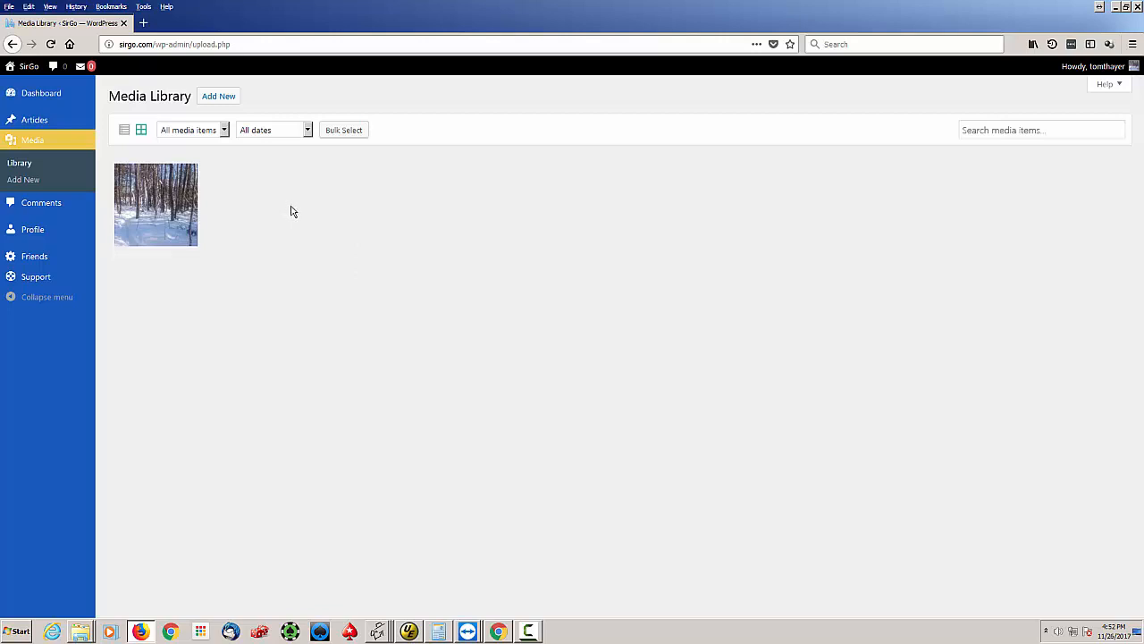
left_click(28, 95)
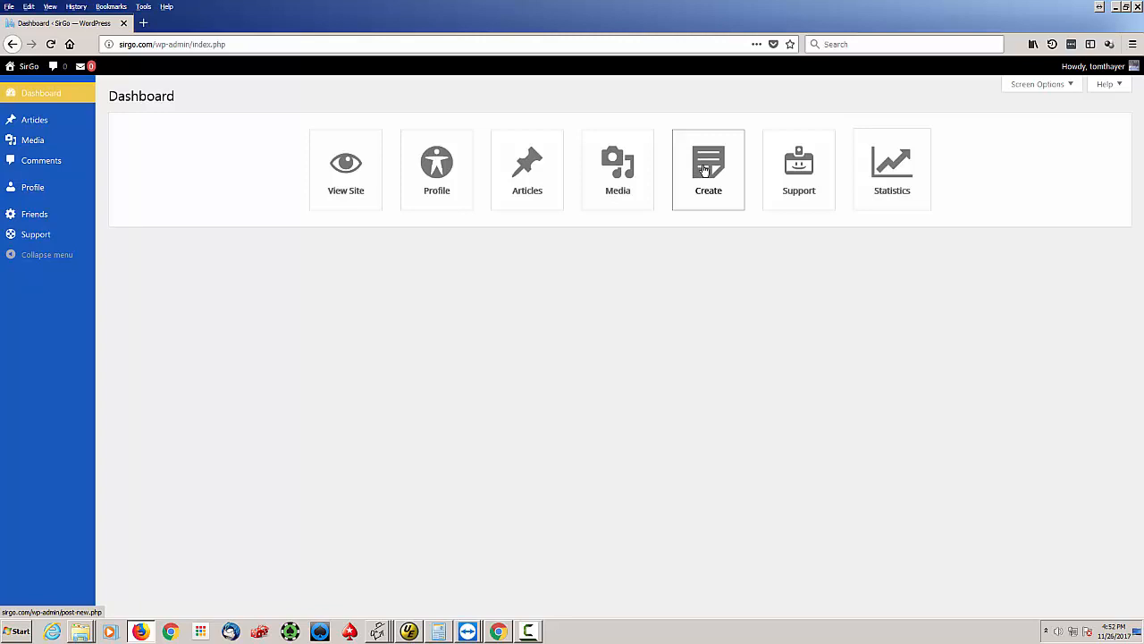
Step: Check the Help Desk ticket categories without choosing one, then go back
left_click(803, 180)
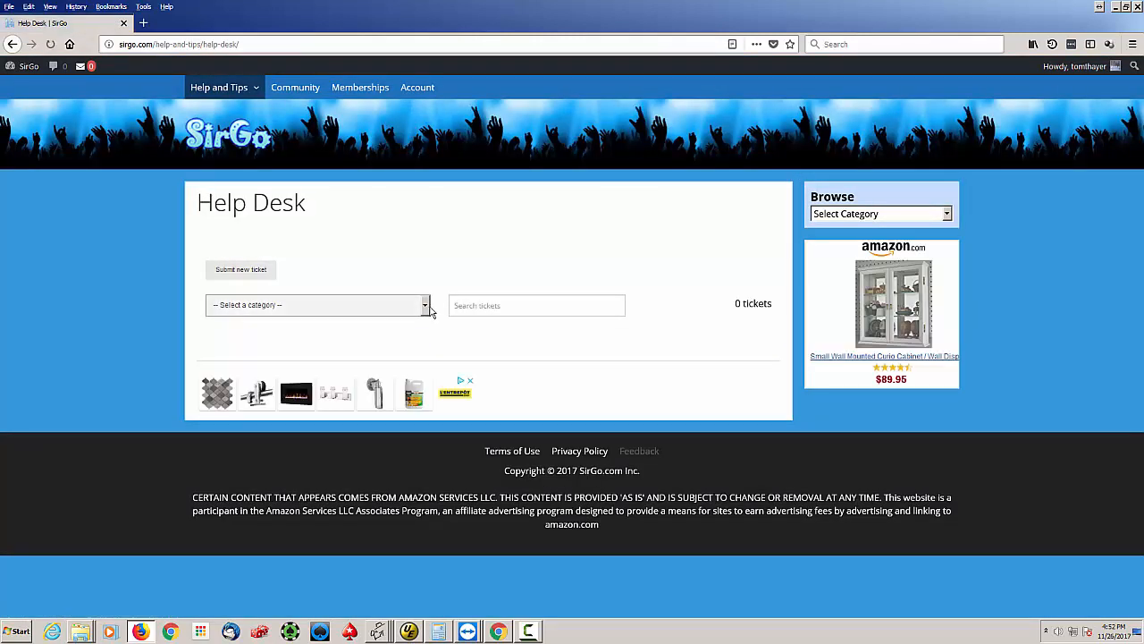
left_click(428, 308)
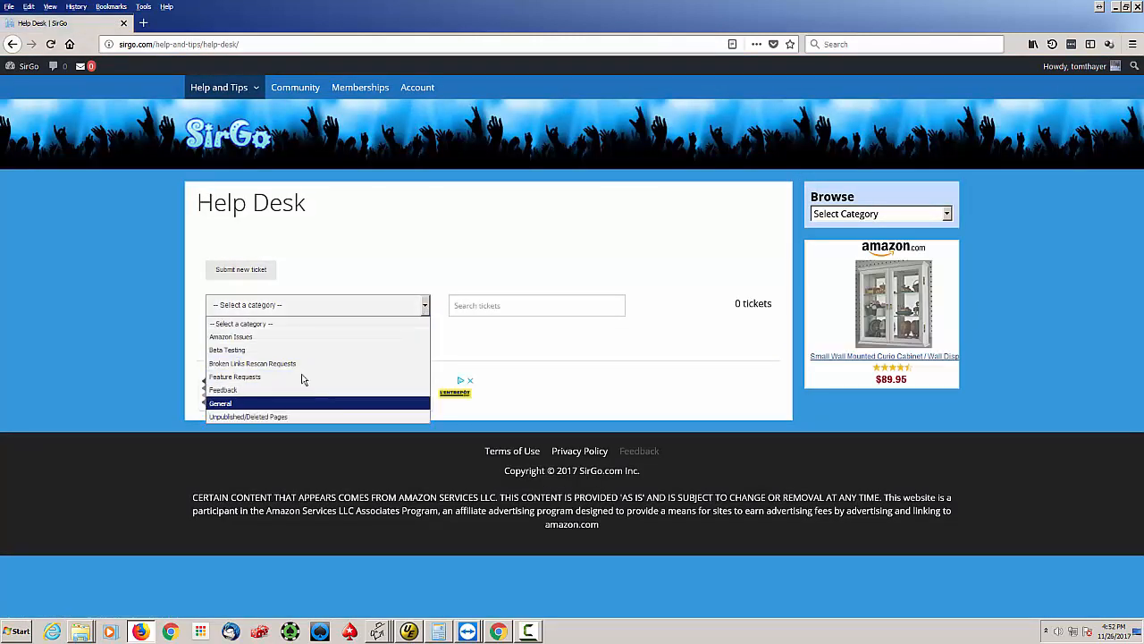
left_click(483, 261)
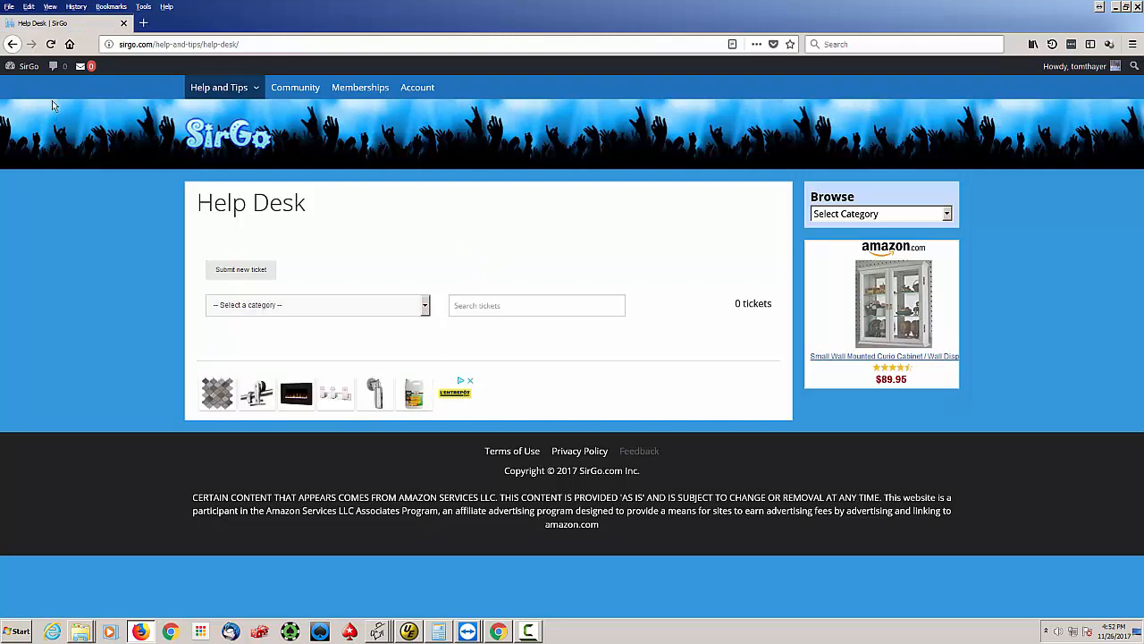
left_click(13, 44)
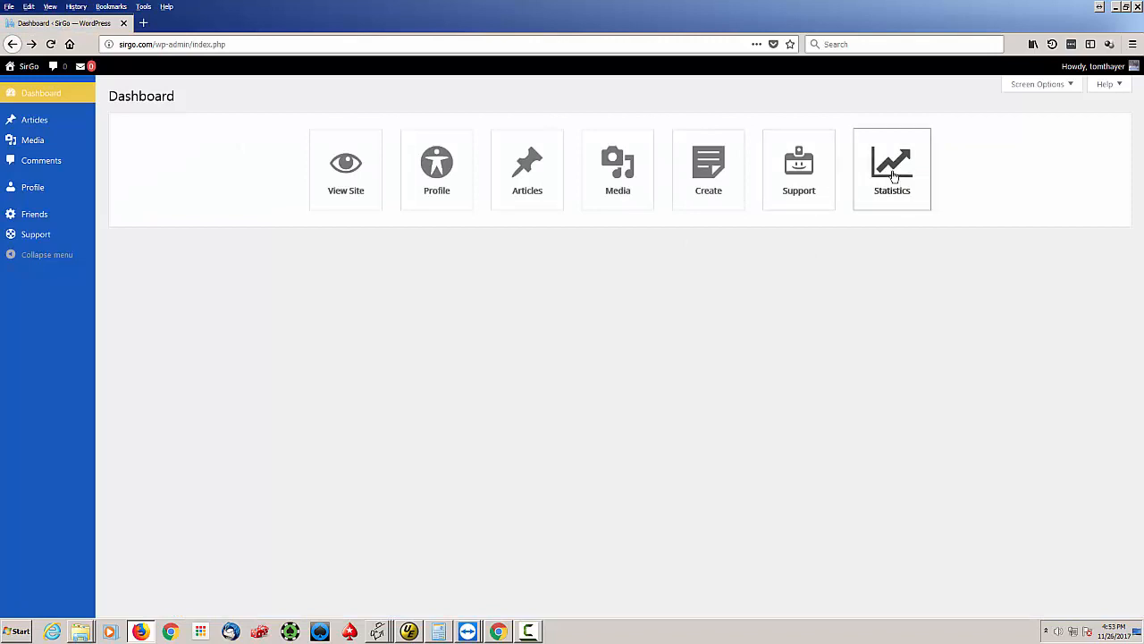
left_click(893, 176)
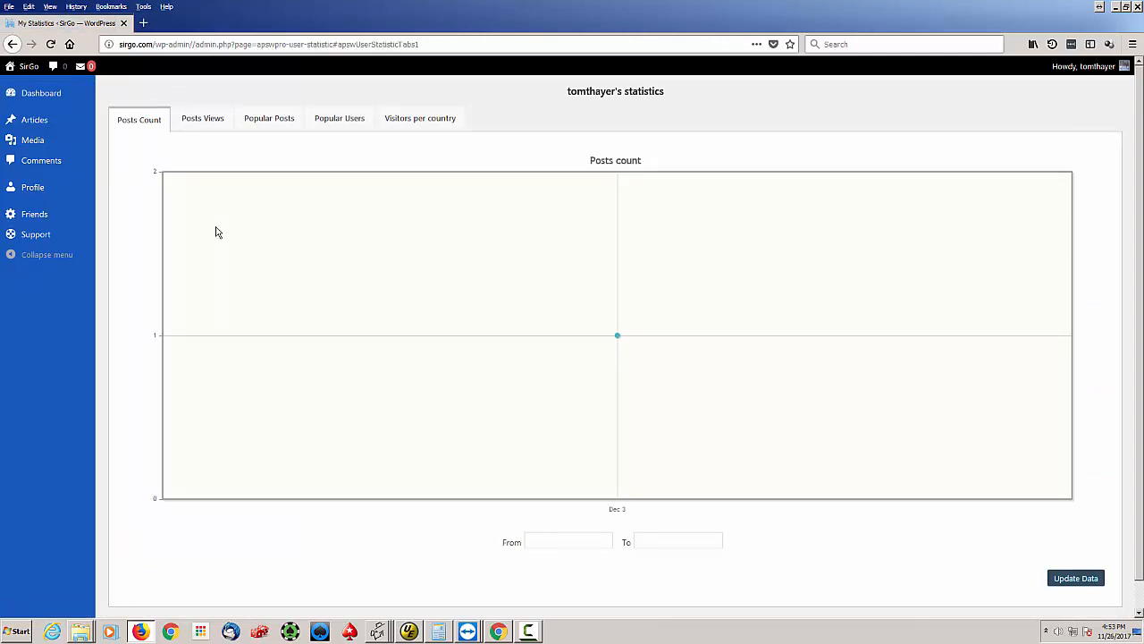
left_click(551, 538)
left_click(410, 548)
mouse_move(618, 338)
left_click(195, 123)
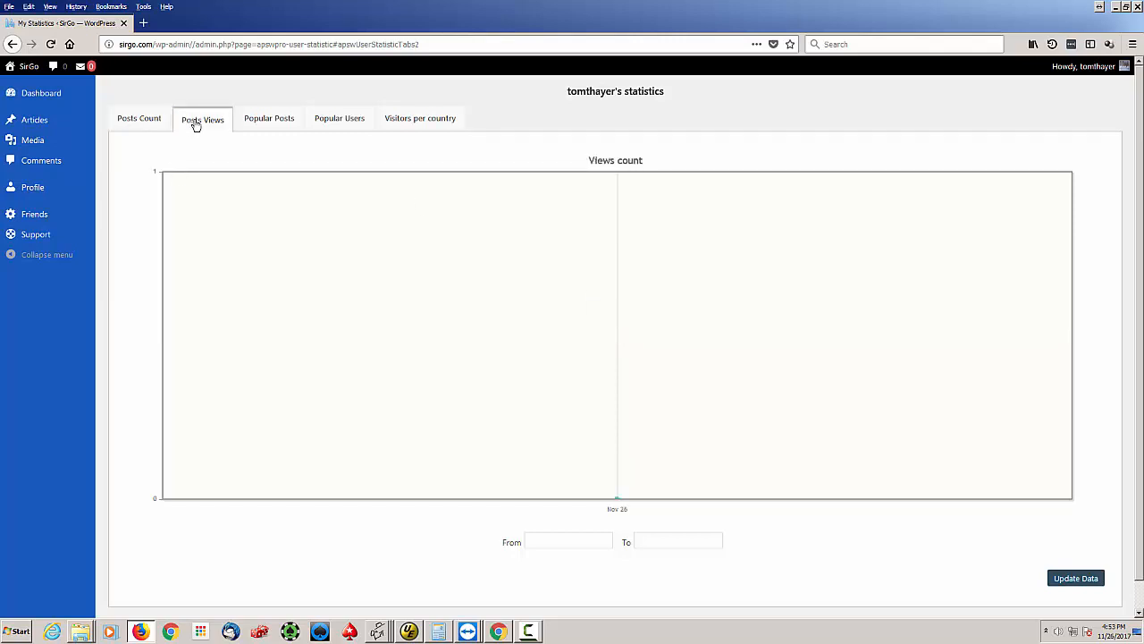
left_click(248, 125)
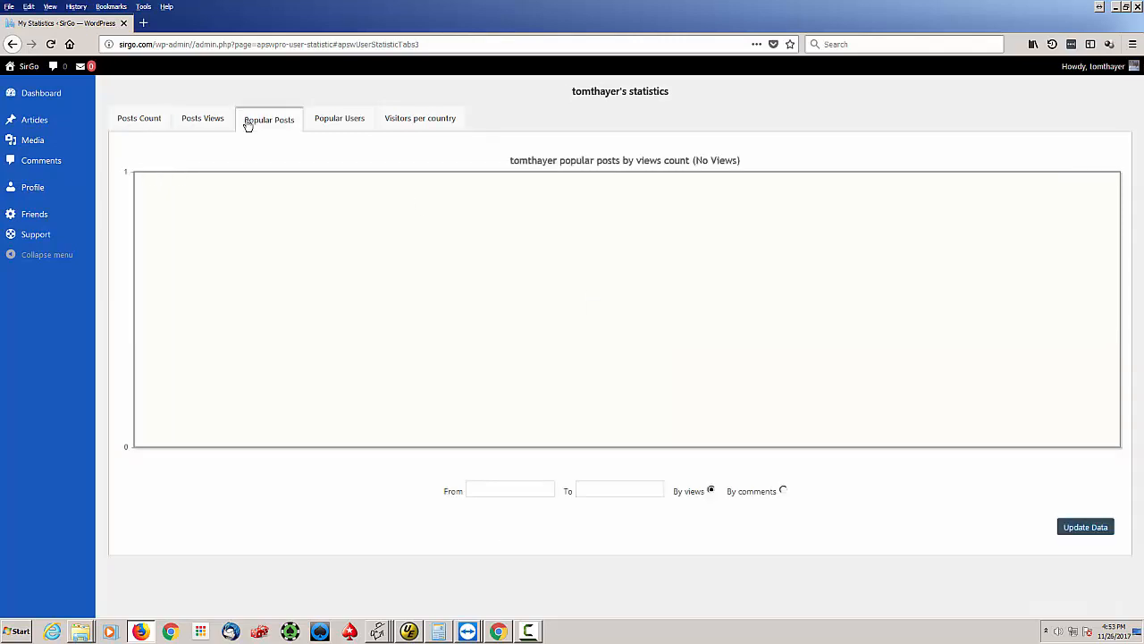
left_click(324, 127)
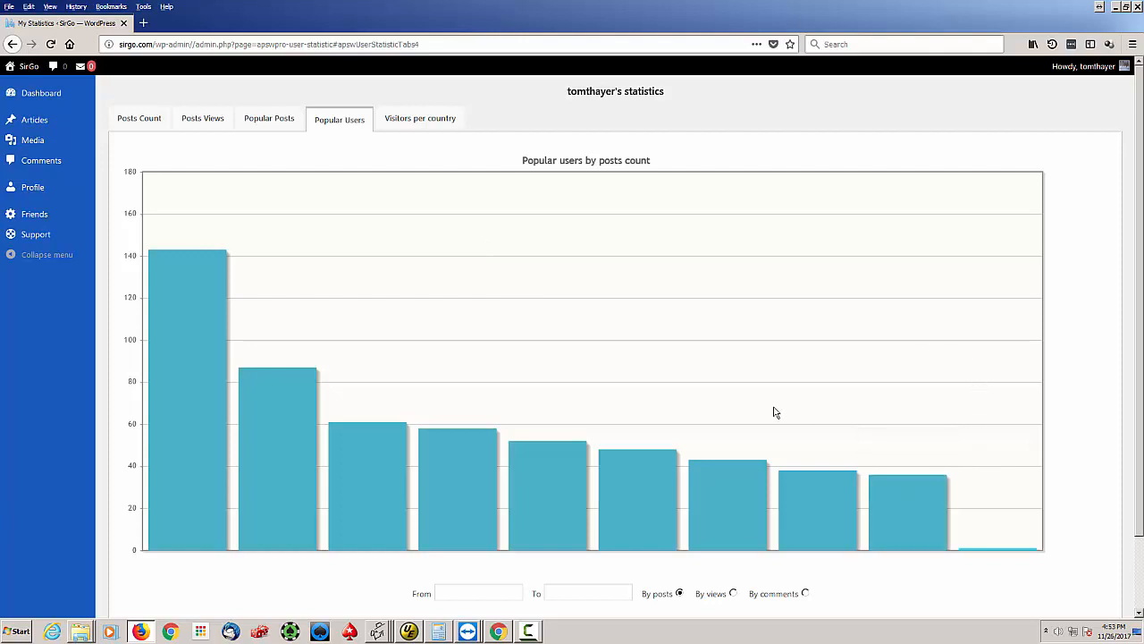
mouse_move(628, 471)
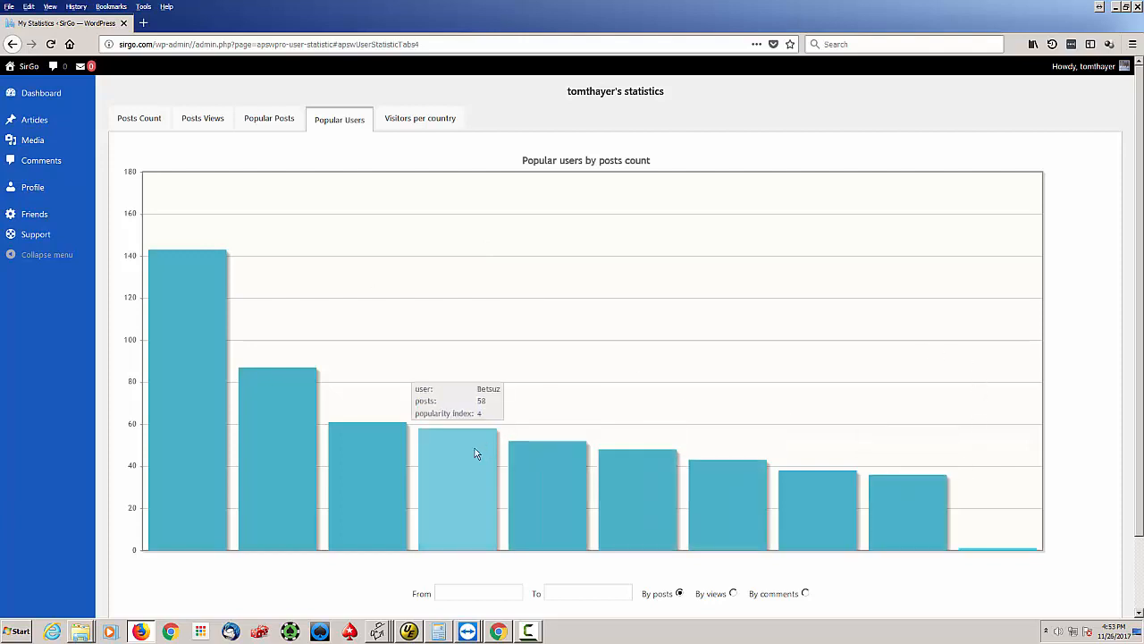
mouse_move(400, 447)
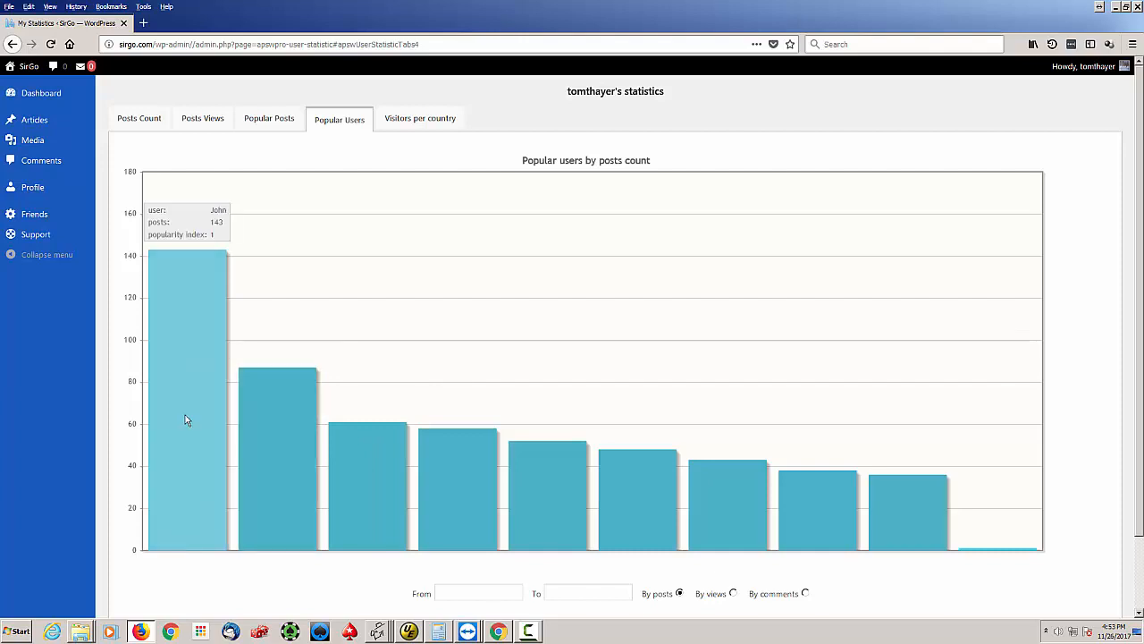
left_click(407, 130)
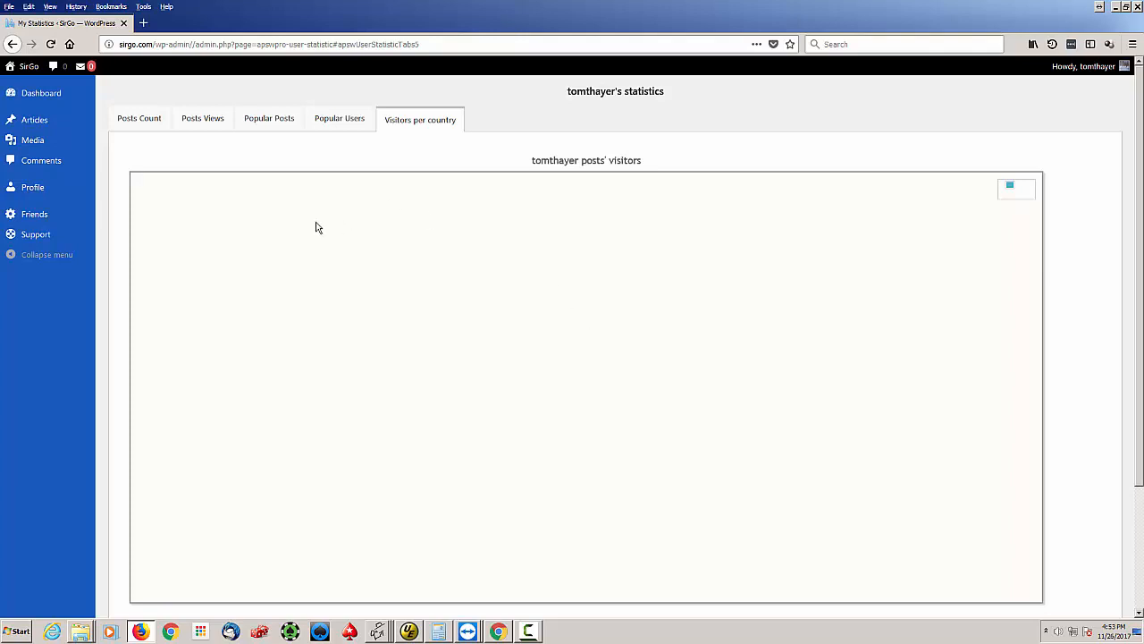
left_click(34, 100)
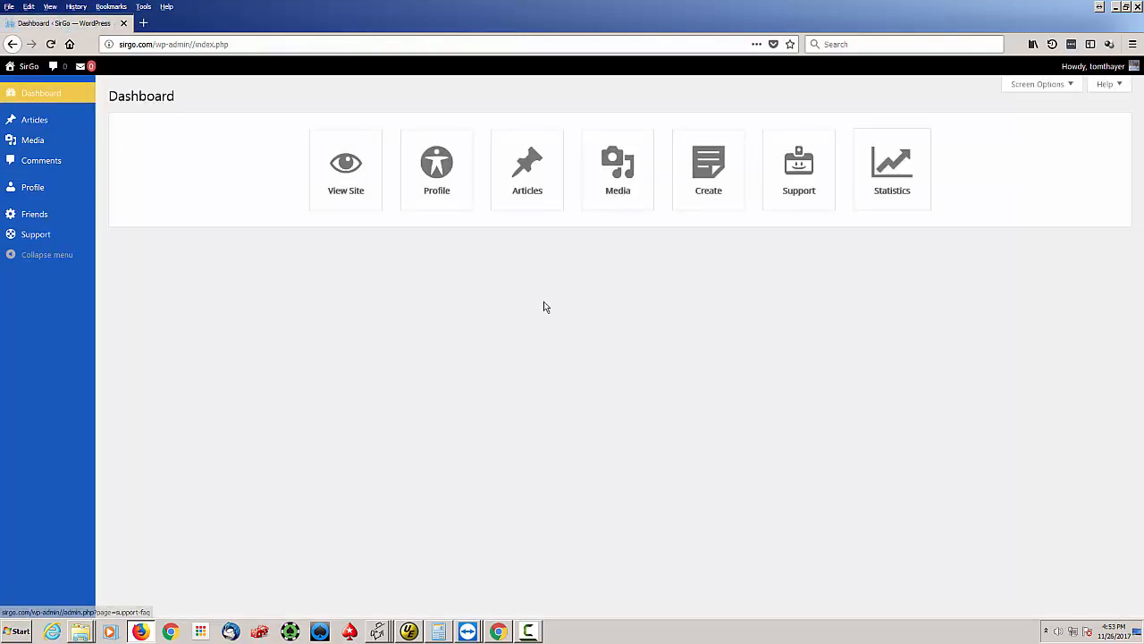
Step: Show Christmas Cake Recipe's Squirrly analytics in Articles: 77% optimized, 0 social shares
left_click(534, 181)
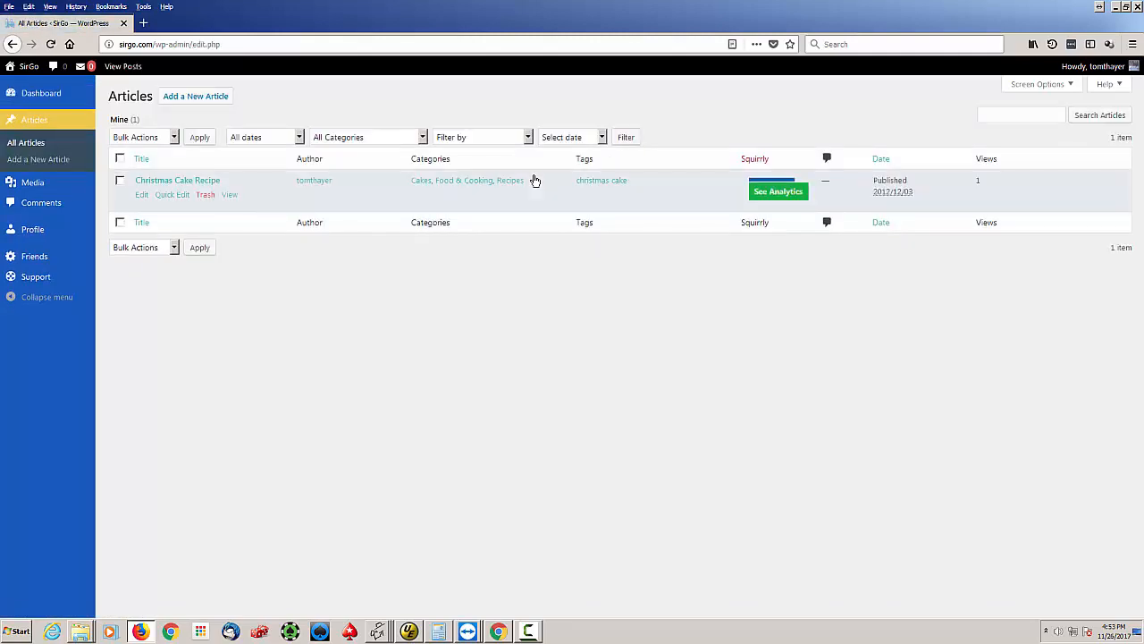
left_click(774, 195)
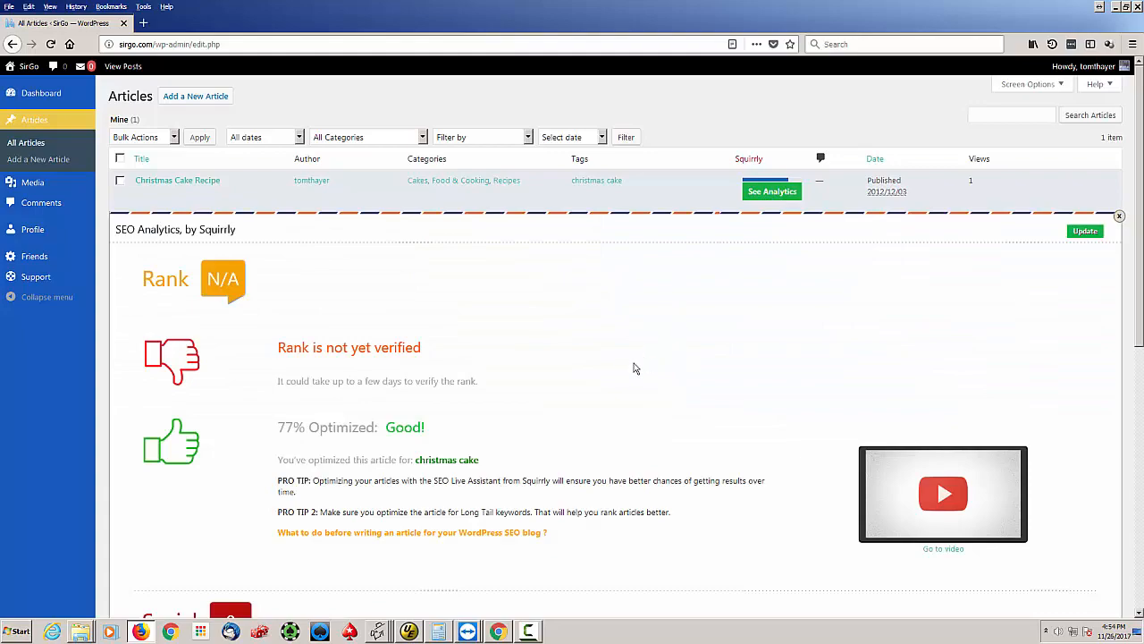
scroll(614, 370, "down", 5)
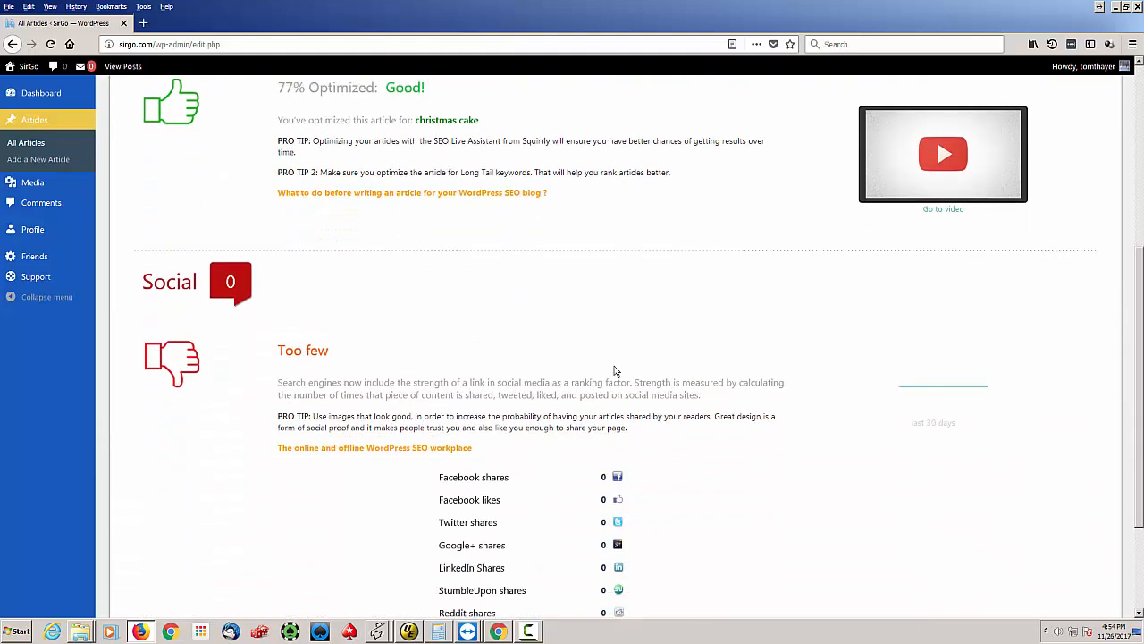
scroll(615, 370, "down", 2)
scroll(614, 370, "up", 6)
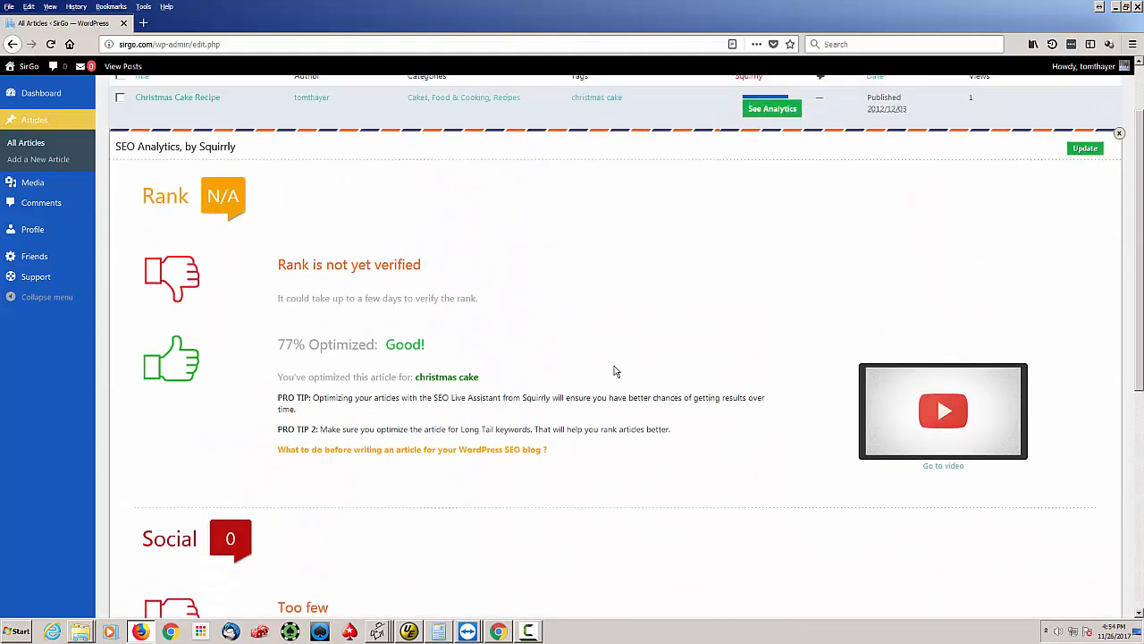
scroll(614, 370, "up", 2)
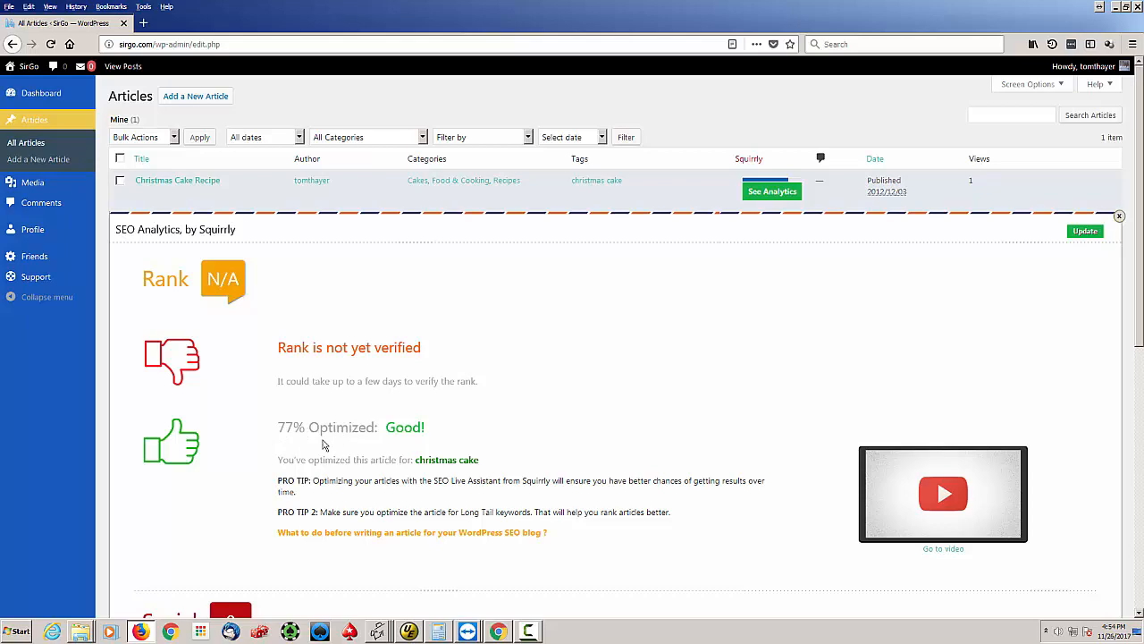
scroll(314, 453, "down", 4)
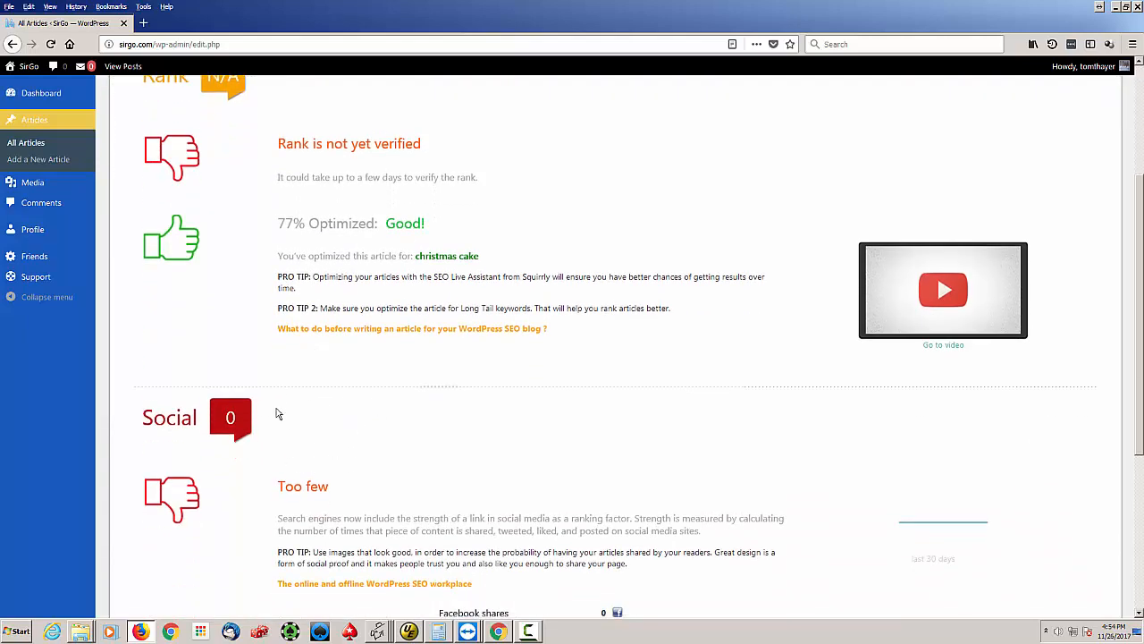
scroll(286, 447, "down", 2)
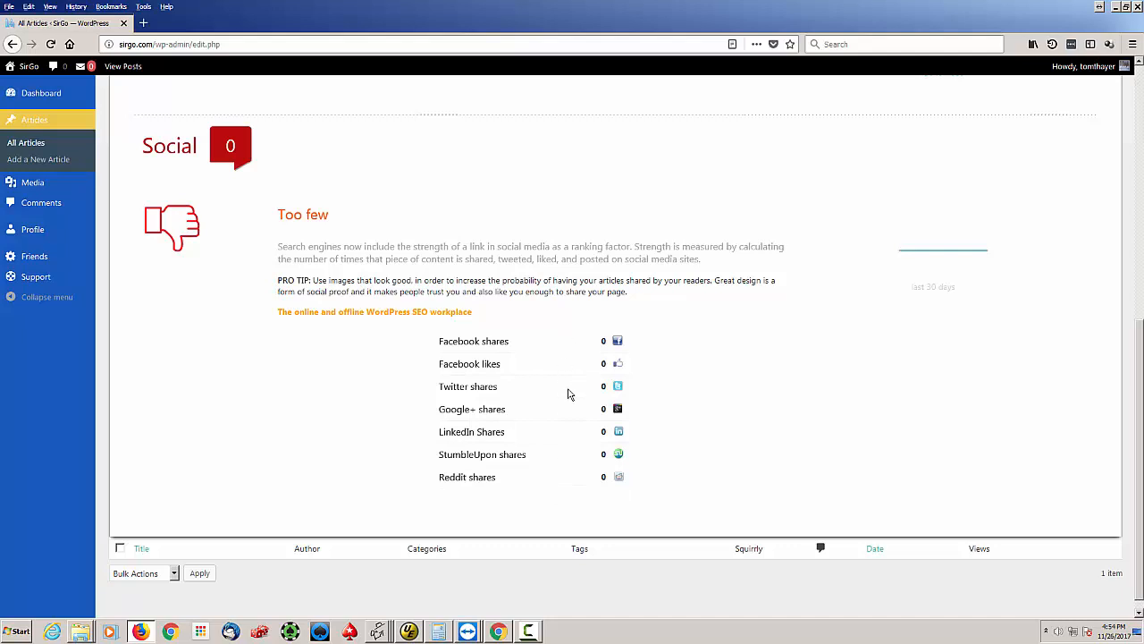
scroll(521, 480, "up", 5)
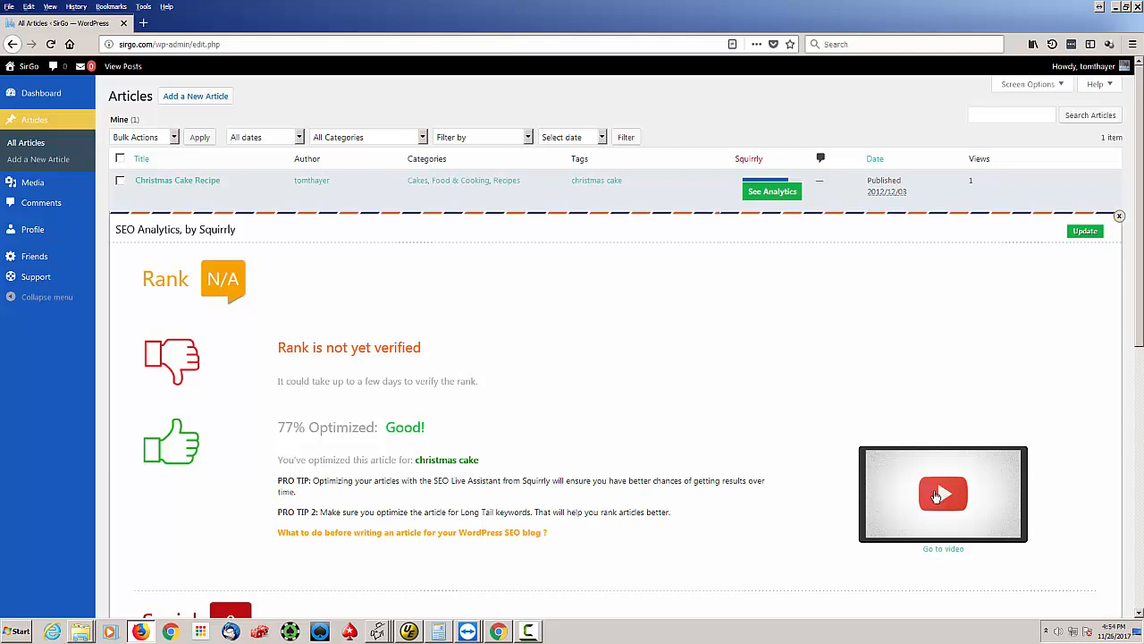
Step: Close the SEO report, cancel a Quick Edit on Christmas Cake Recipe, and return to Articles
left_click(1121, 218)
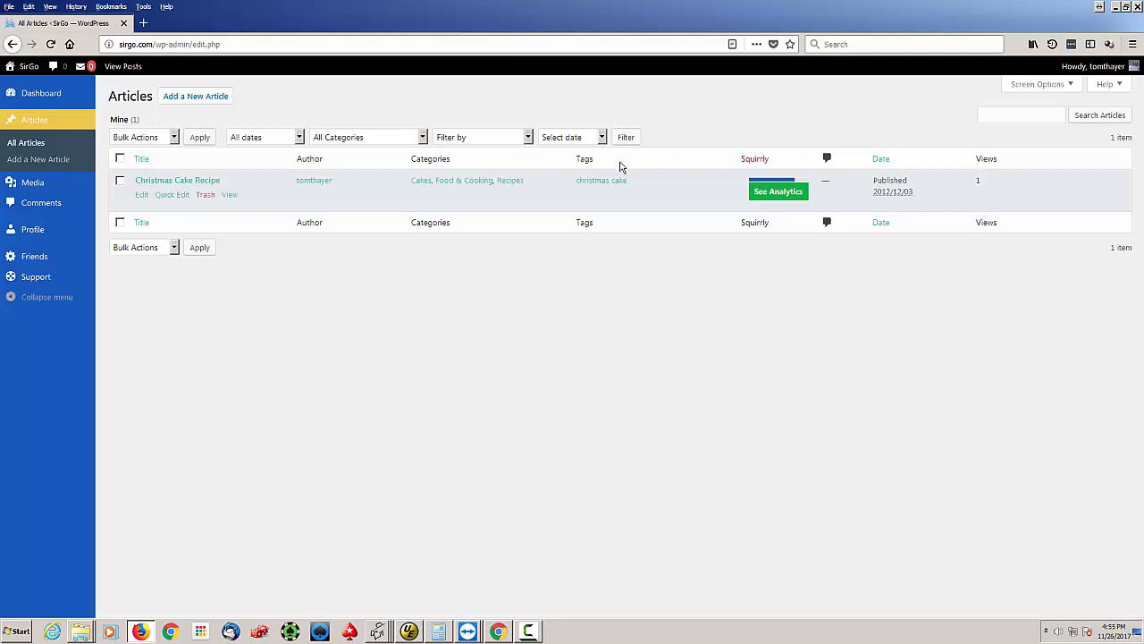
mouse_move(166, 180)
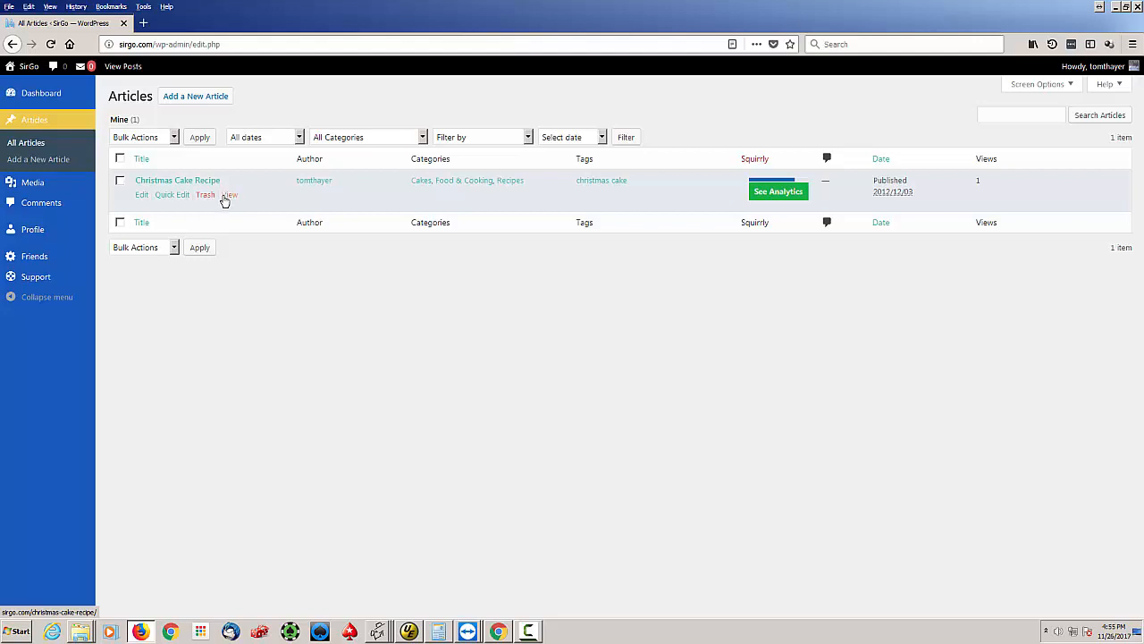
left_click(173, 195)
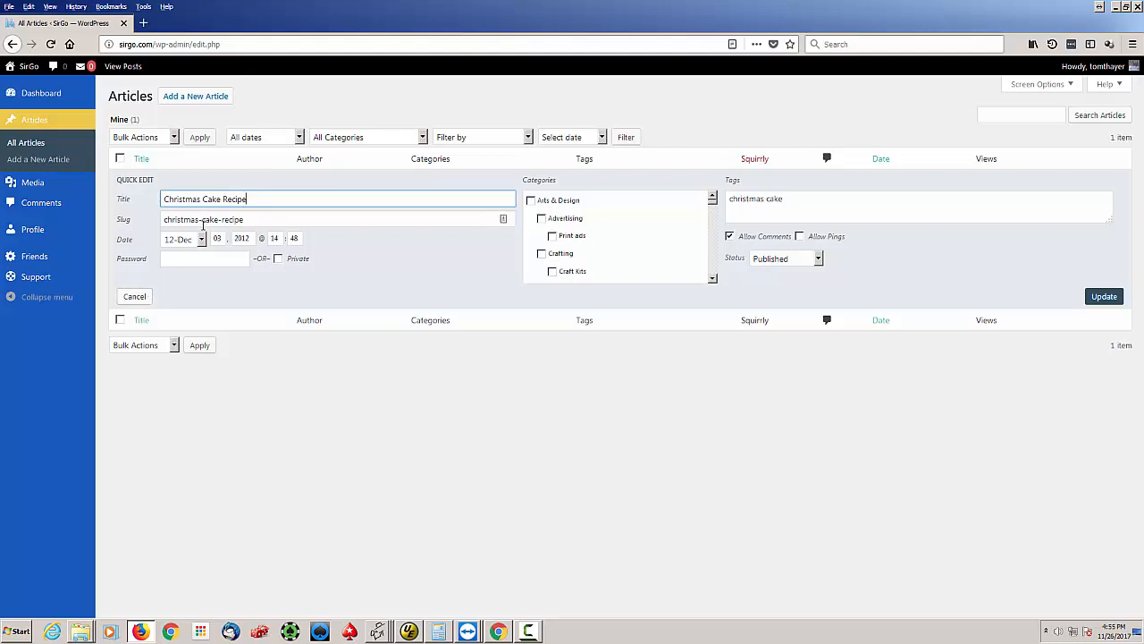
left_click(134, 296)
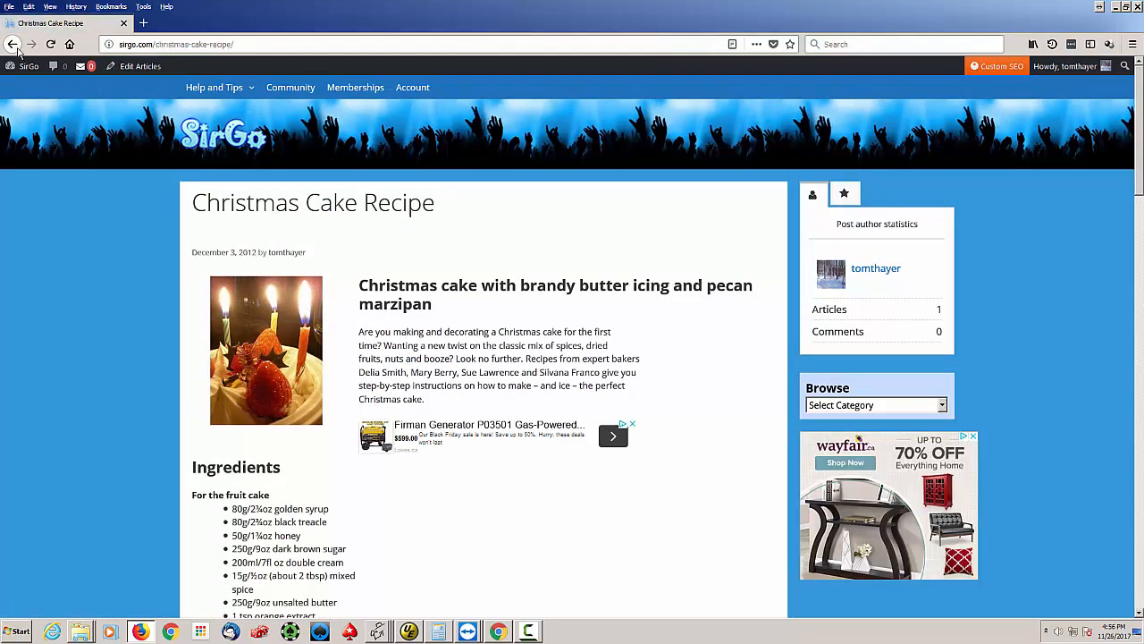
left_click(13, 45)
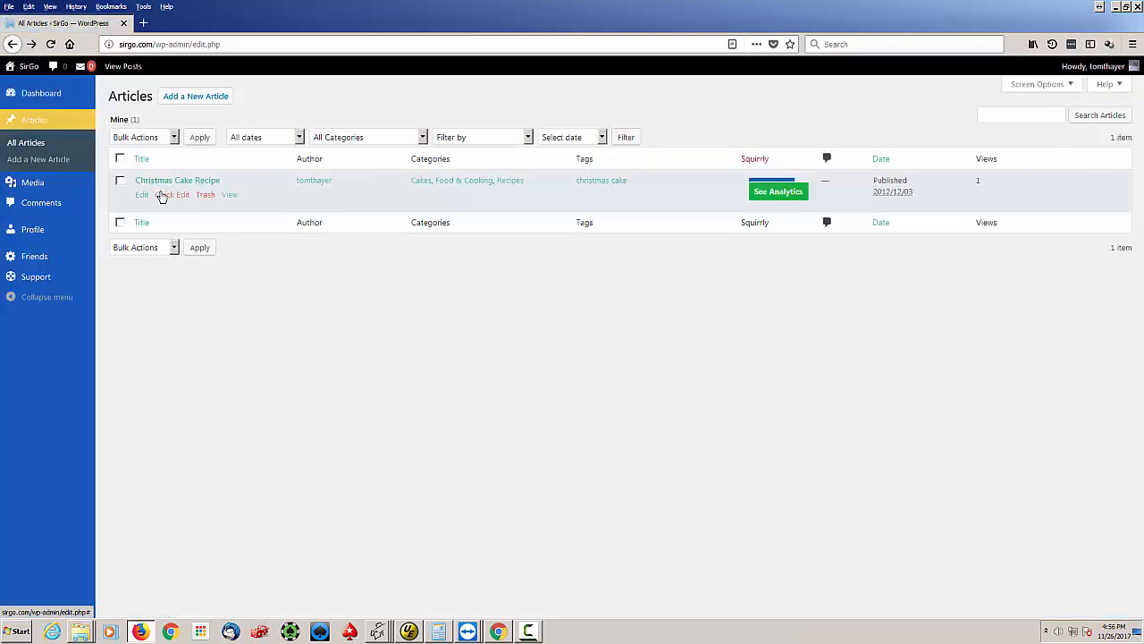
left_click(160, 195)
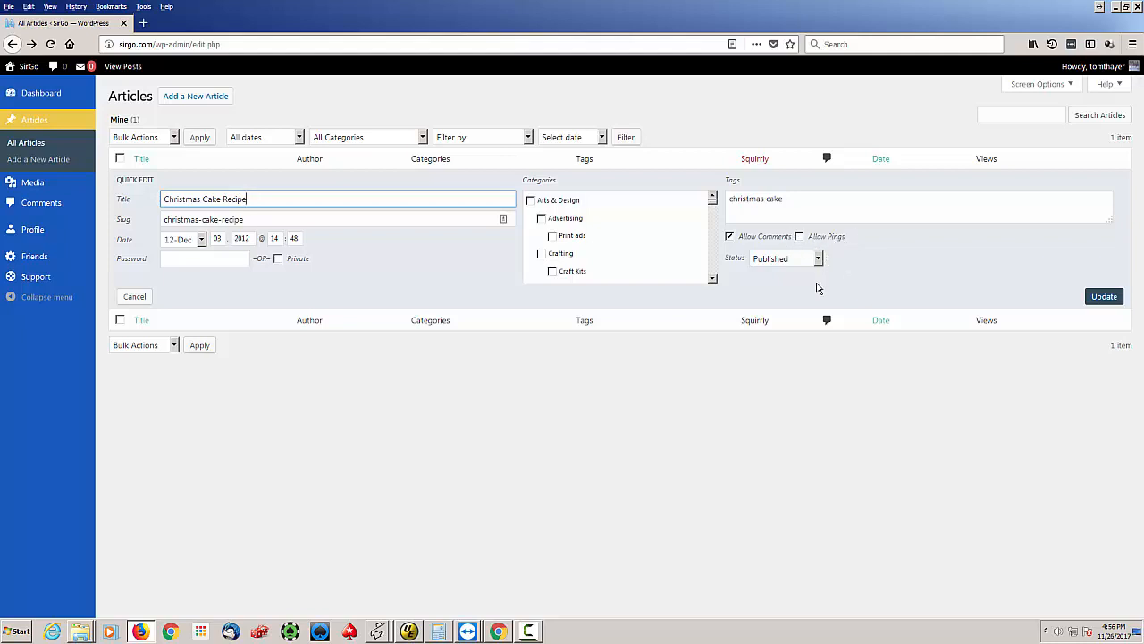
left_click(818, 259)
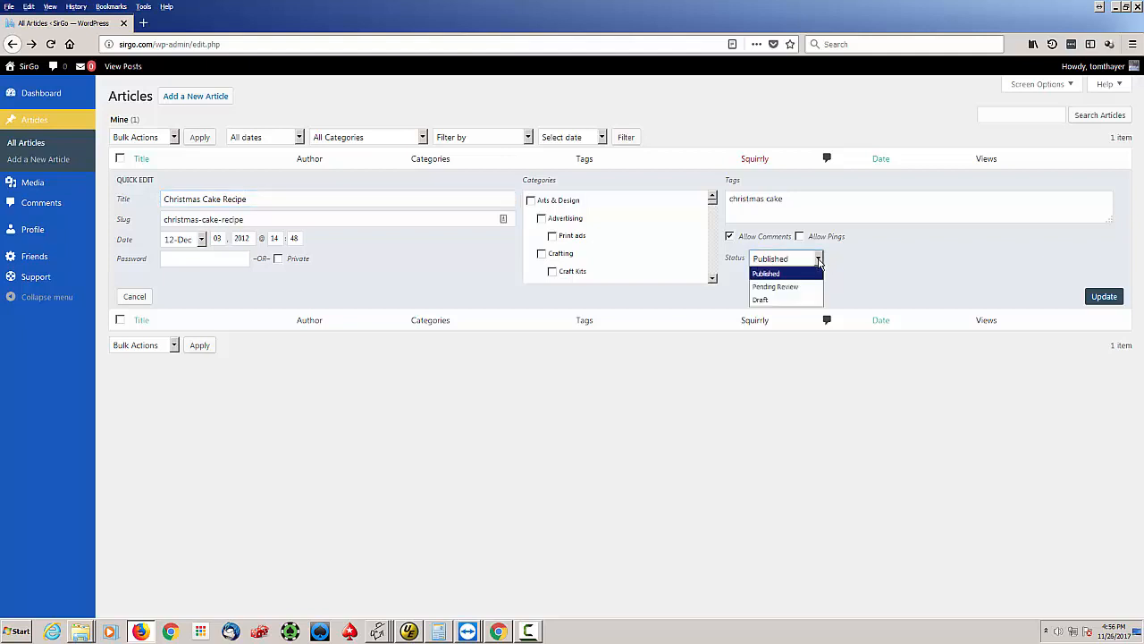
left_click(819, 261)
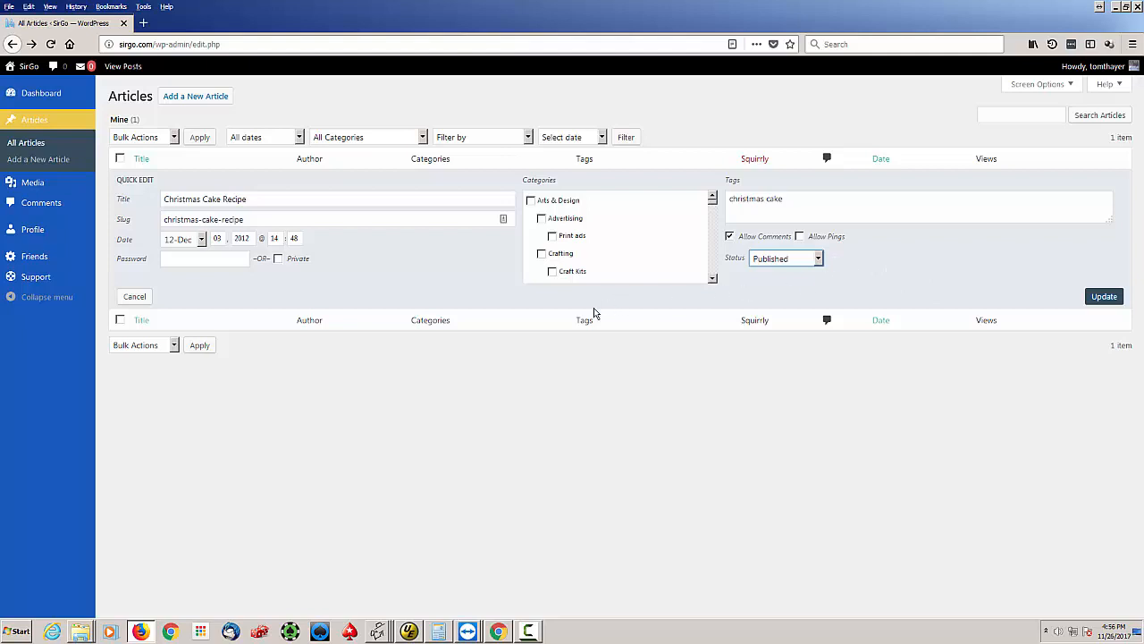
left_click(134, 296)
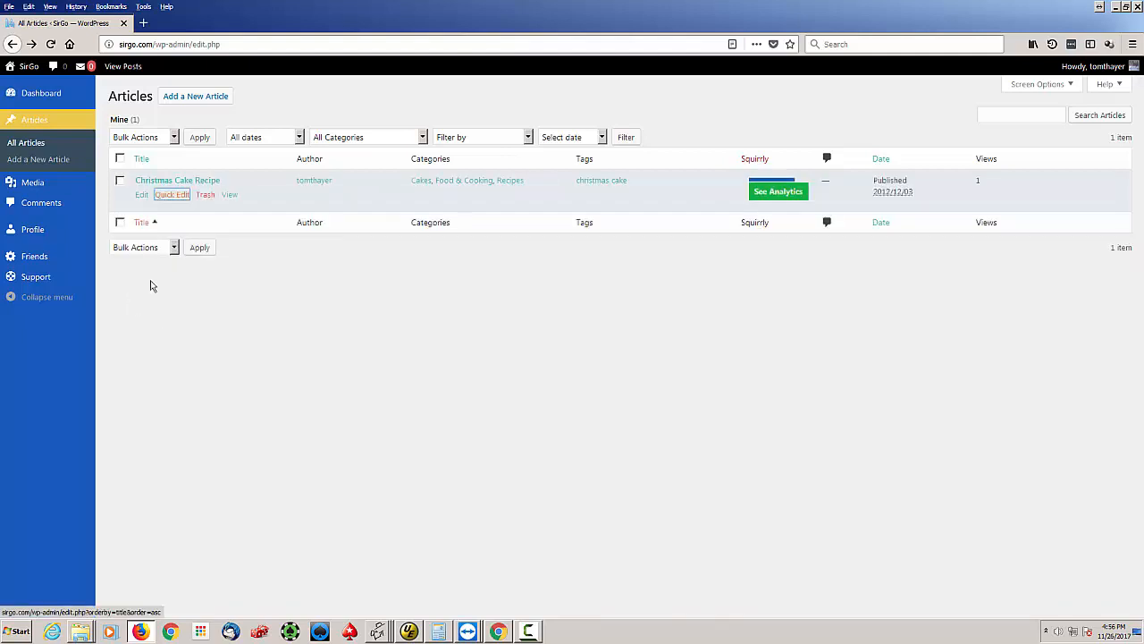
left_click(173, 183)
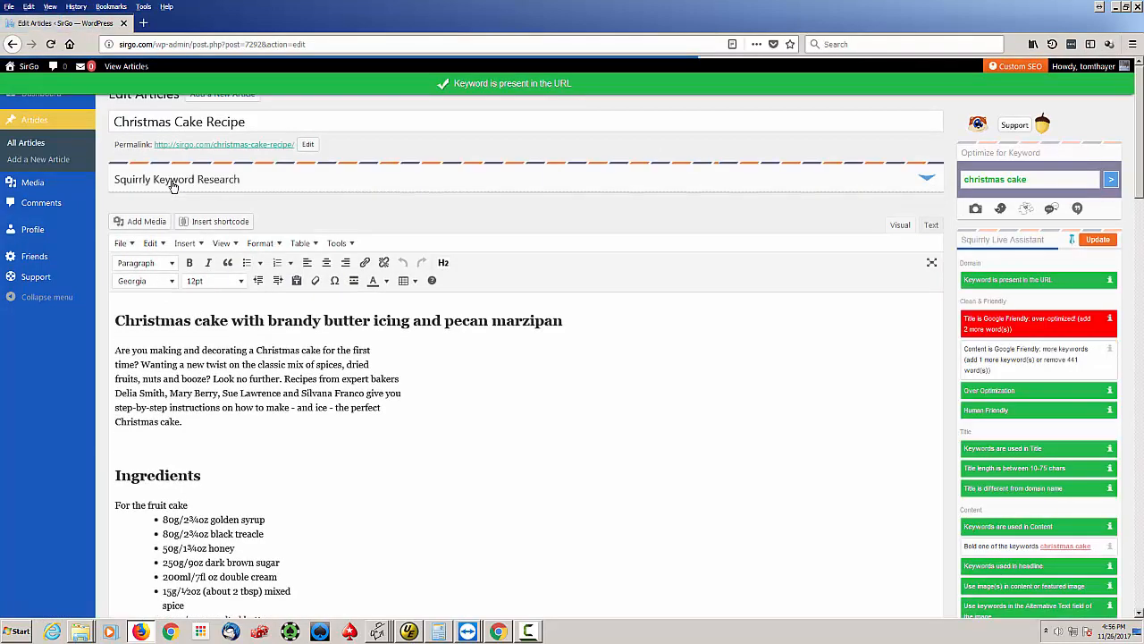
right_click(264, 147)
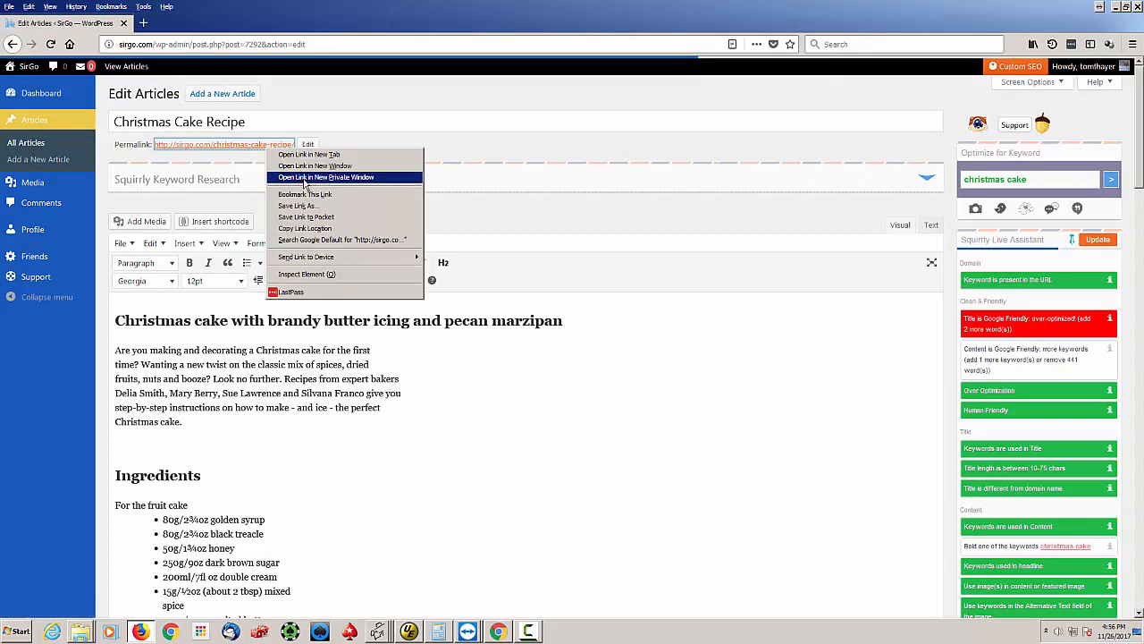
left_click(324, 166)
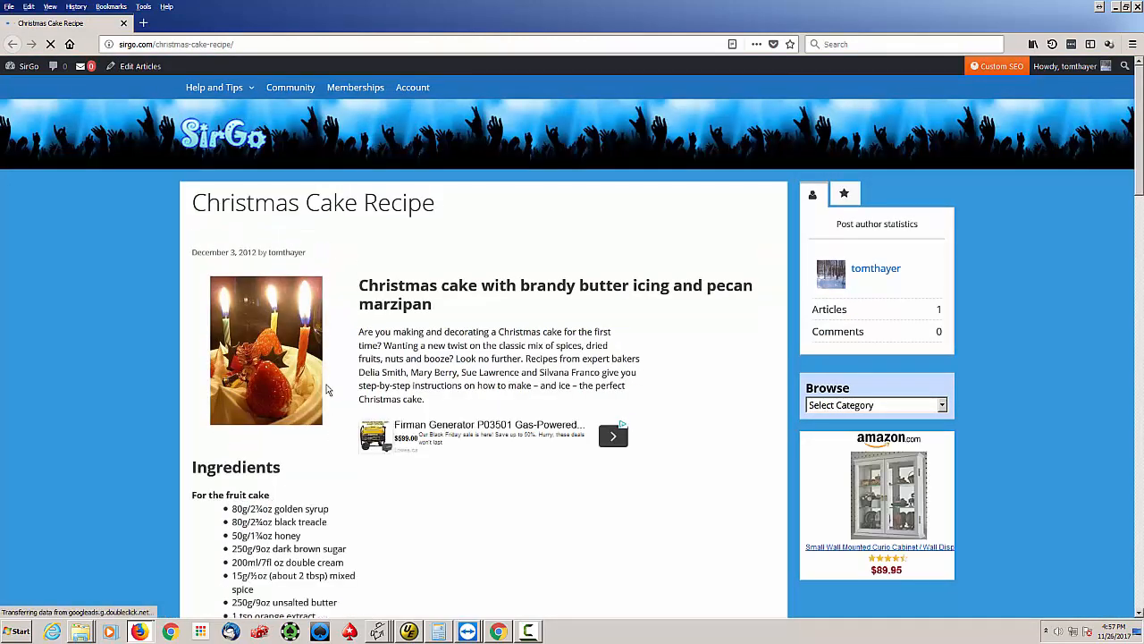
left_click(1138, 7)
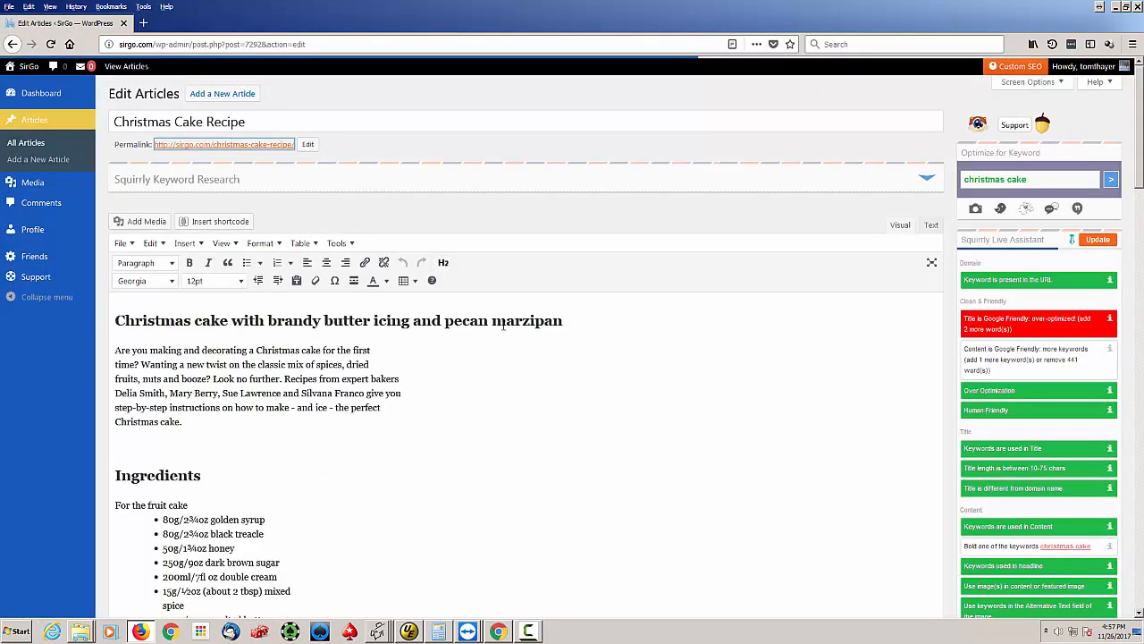
scroll(861, 270, "down", 10)
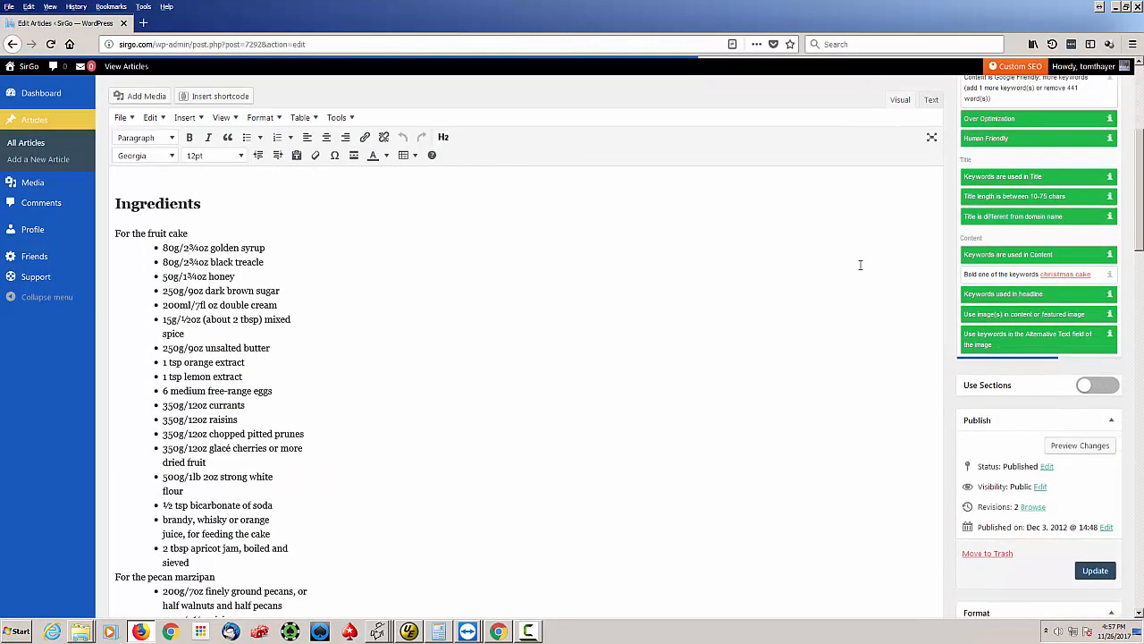
scroll(881, 292, "down", 5)
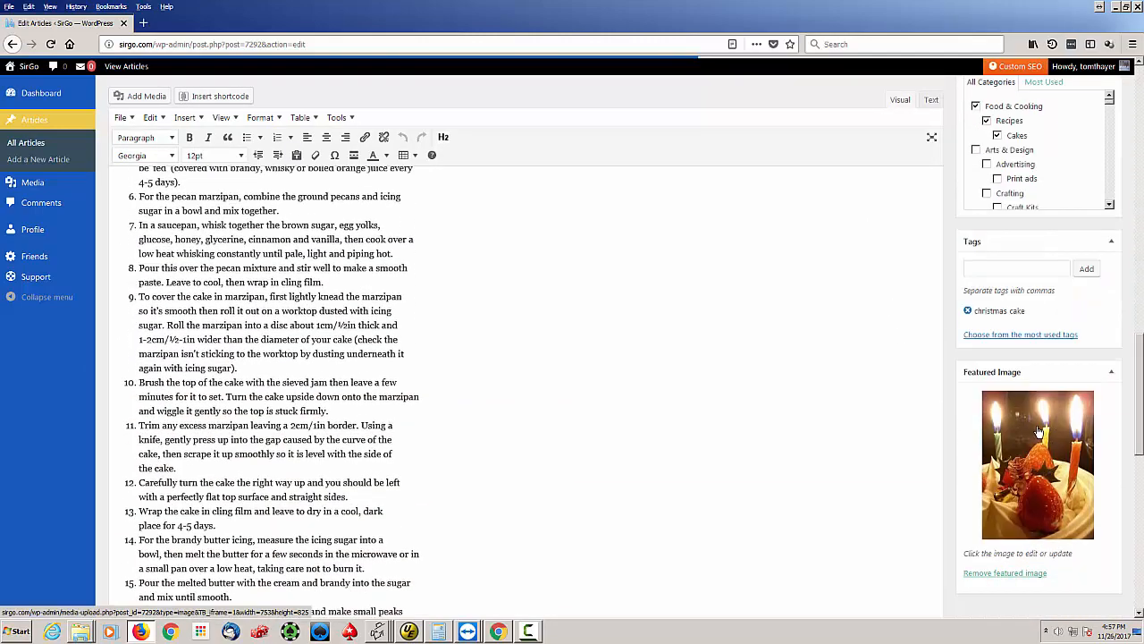
Step: Replace the cake featured image with the snowy forest photo DSC_0052.jpg
left_click(1006, 574)
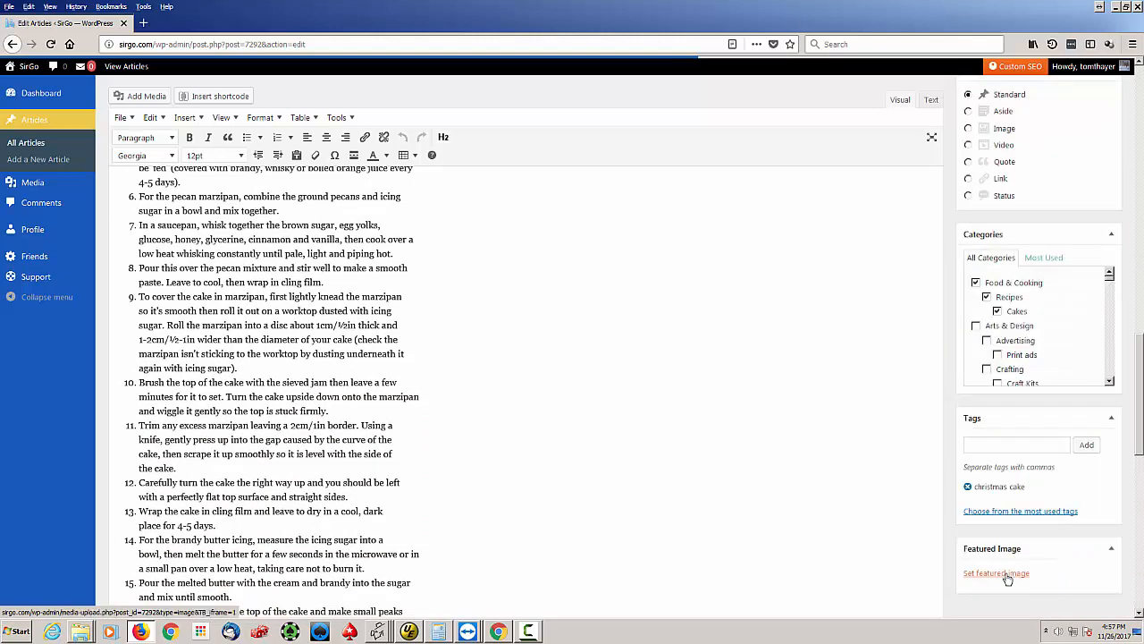
left_click(997, 573)
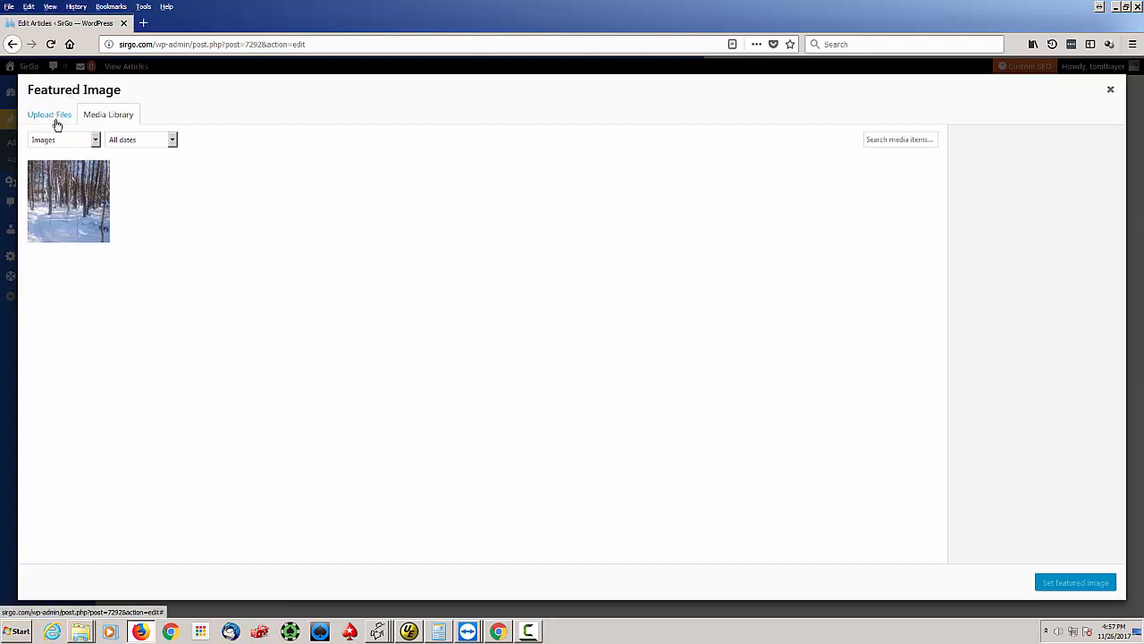
left_click(90, 240)
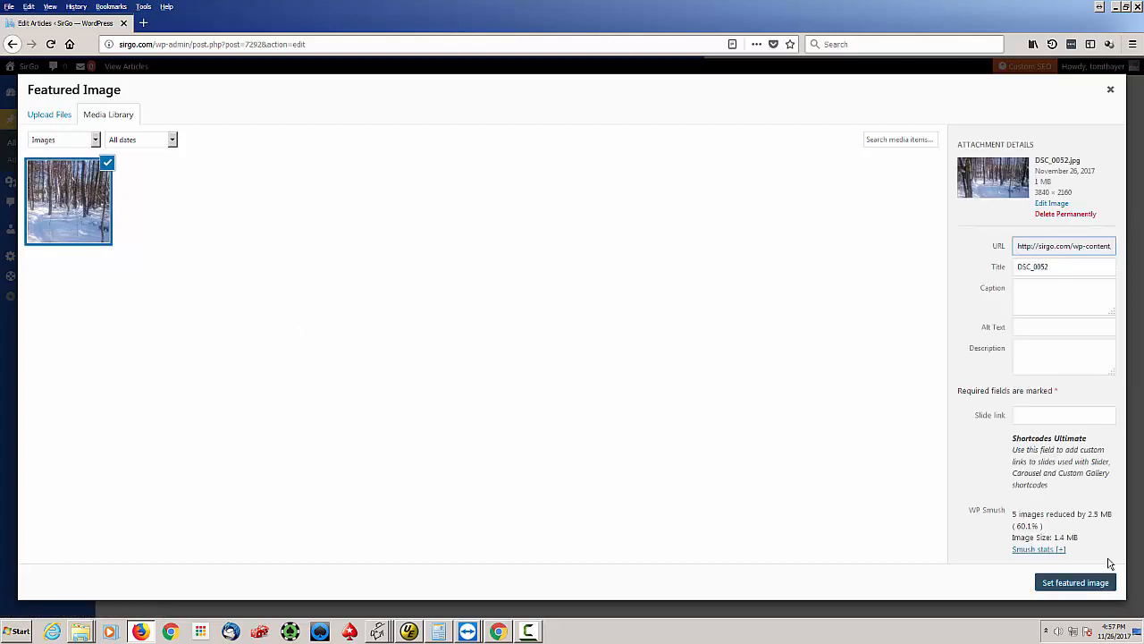
left_click(1069, 582)
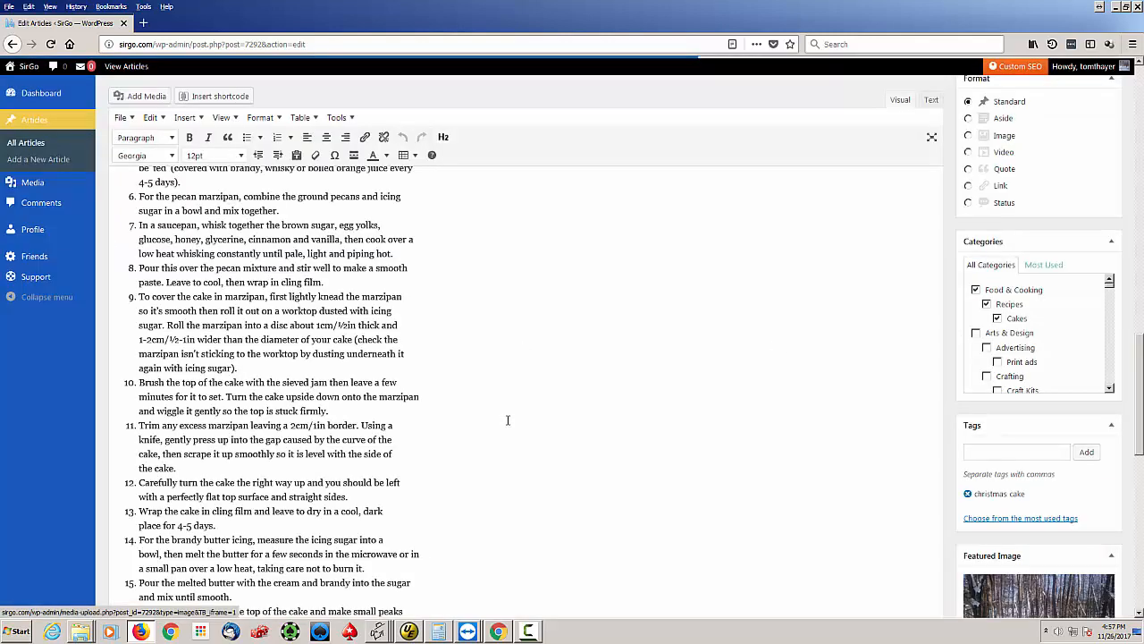
scroll(694, 424, "down", 3)
scroll(694, 424, "up", 5)
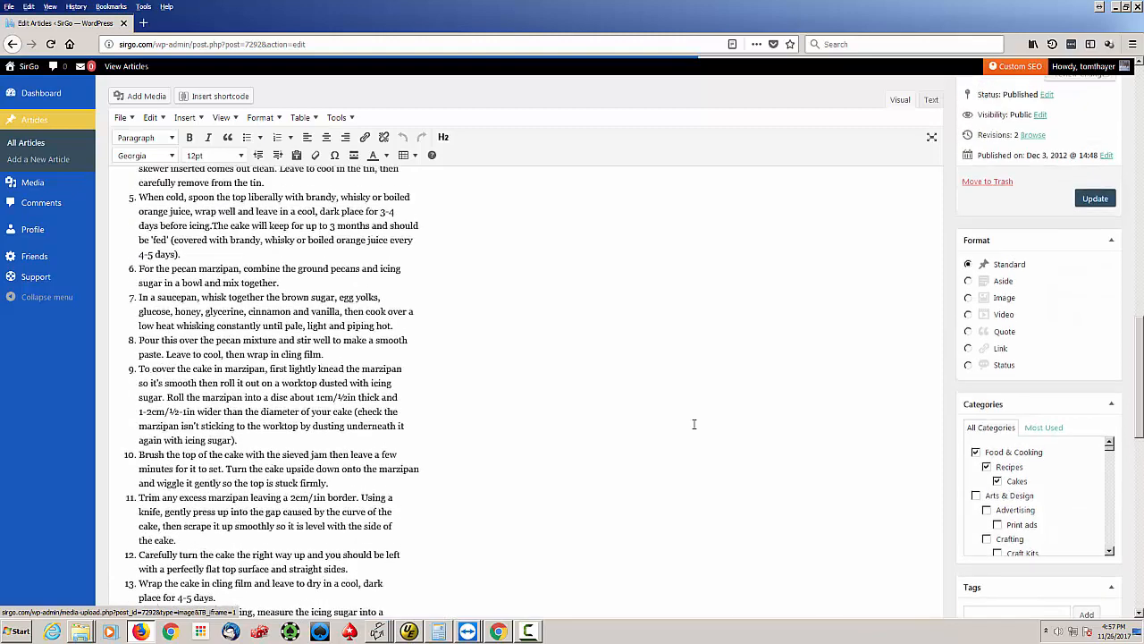
Step: Preview the unsaved article changes in a new tab and scroll through the page
left_click(1075, 347)
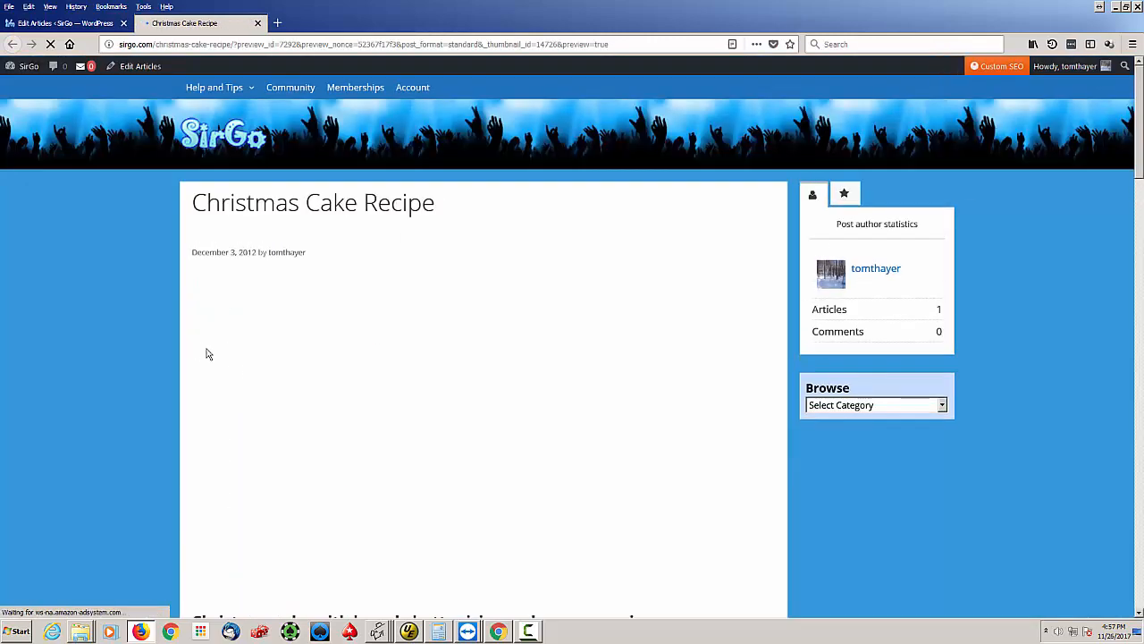
scroll(639, 391, "down", 3)
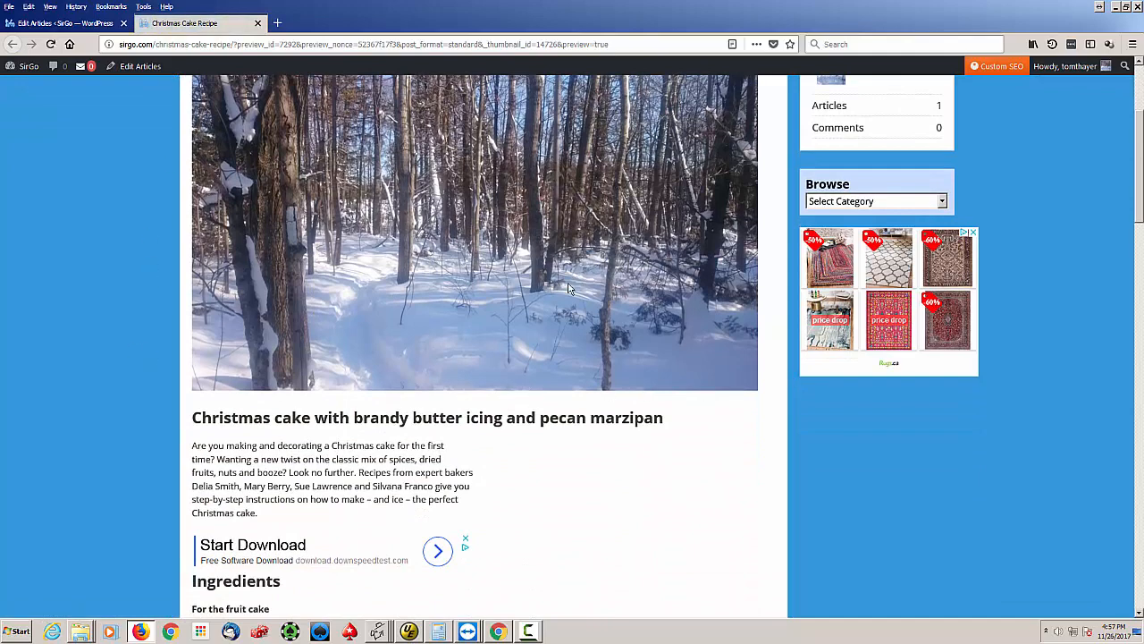
scroll(566, 293, "up", 1)
scroll(566, 292, "up", 1)
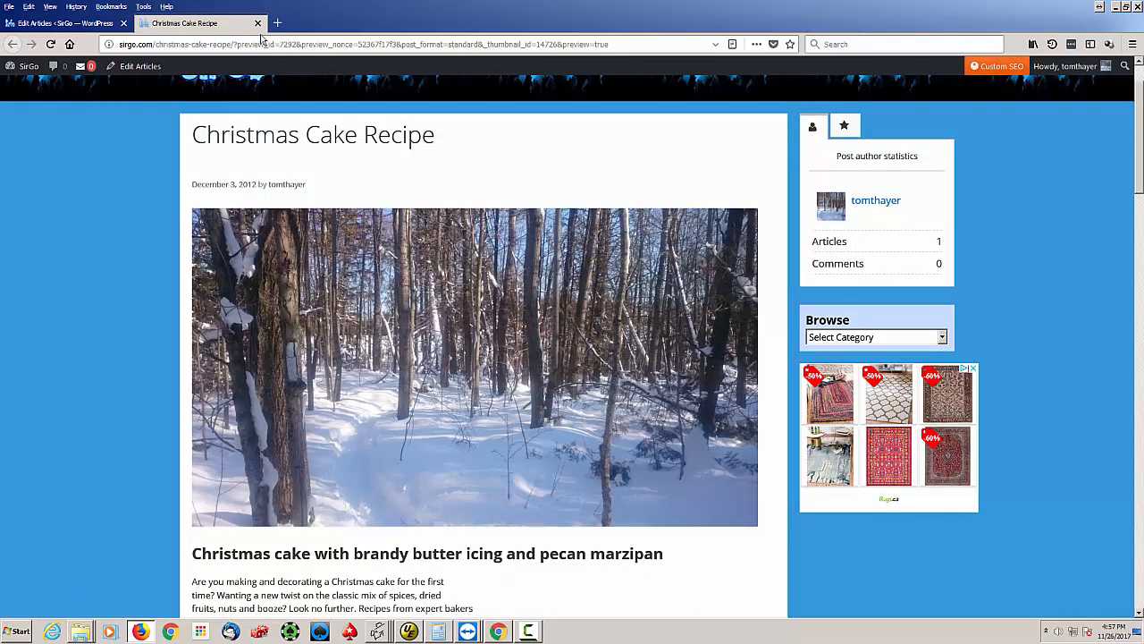
scroll(681, 234, "down", 3)
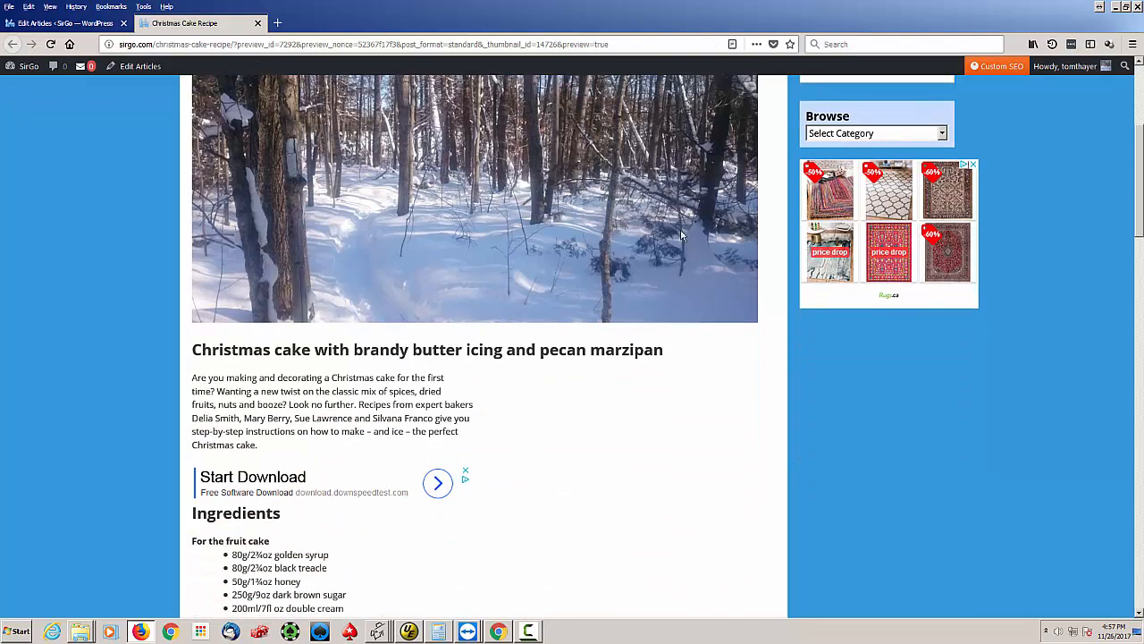
scroll(533, 472, "down", 4)
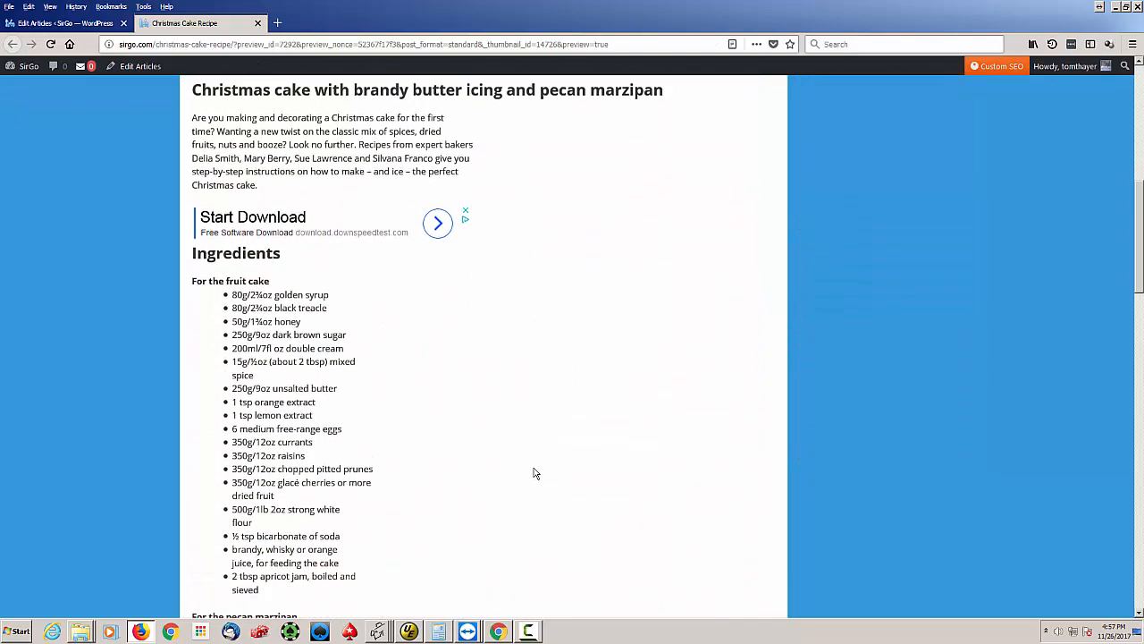
scroll(534, 472, "down", 3)
scroll(324, 122, "up", 6)
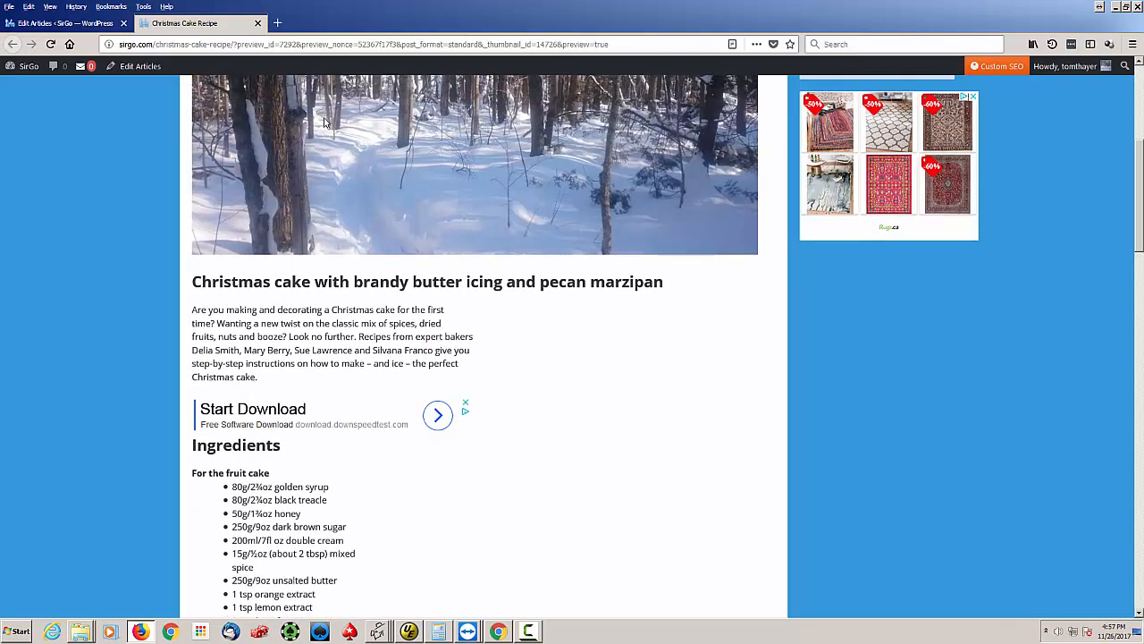
Step: Close the preview tab and place the cursor at the start of the main heading
left_click(258, 24)
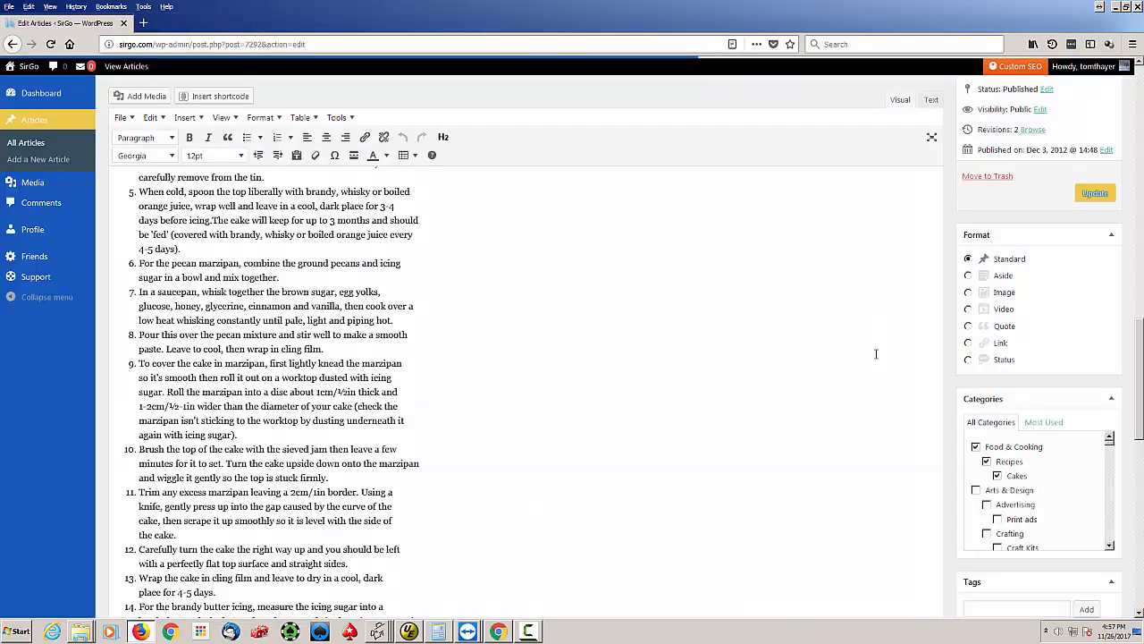
scroll(936, 439, "up", 10)
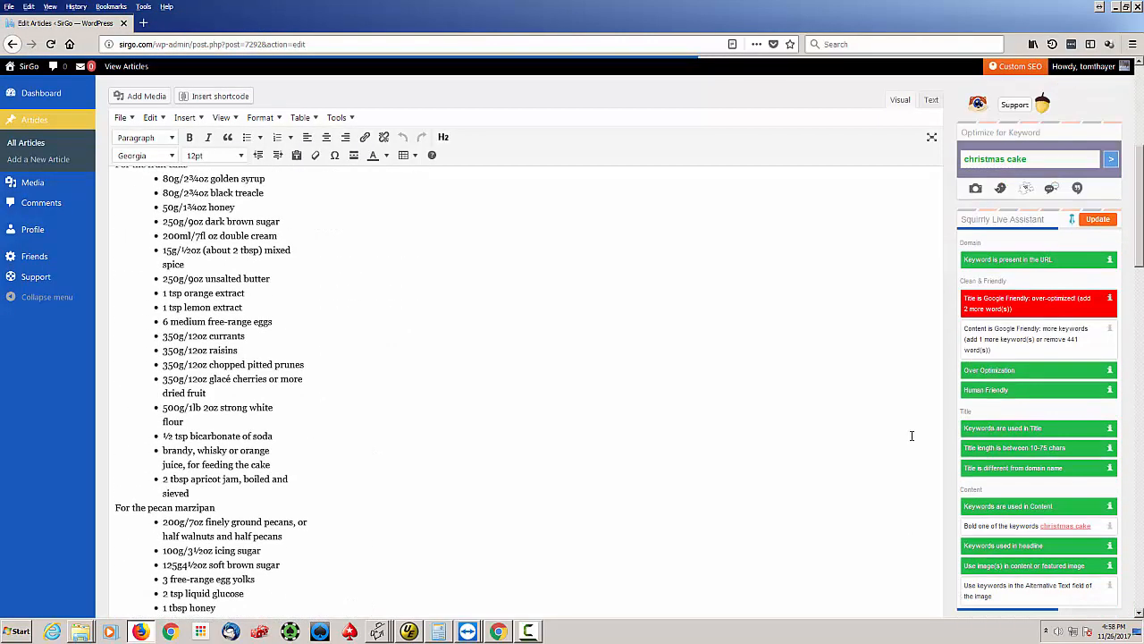
scroll(912, 435, "up", 3)
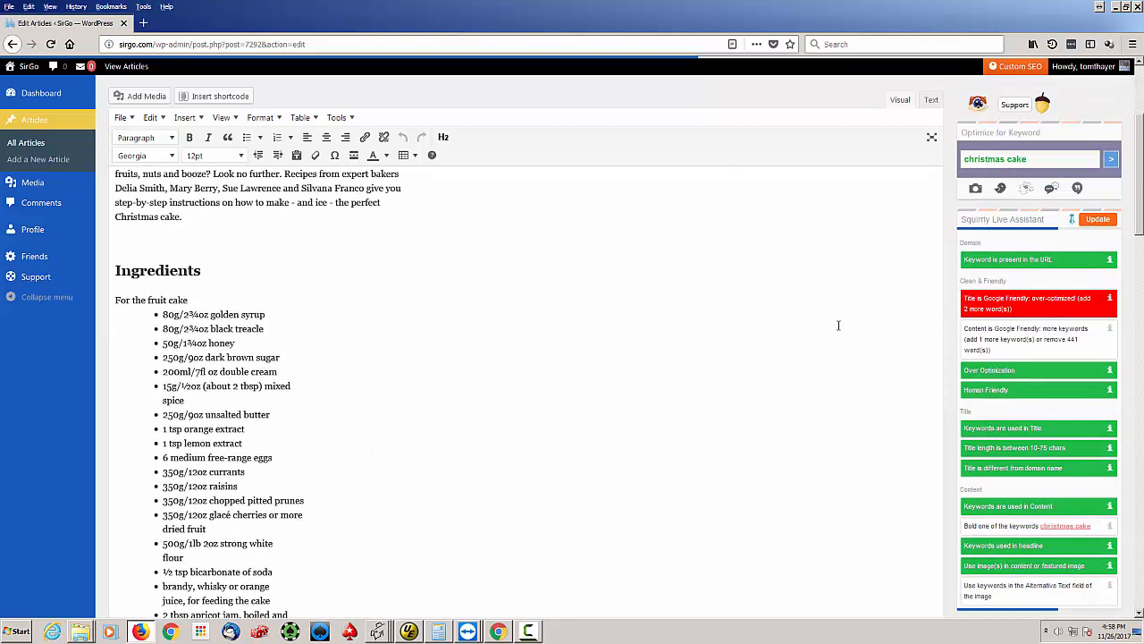
scroll(617, 352, "up", 5)
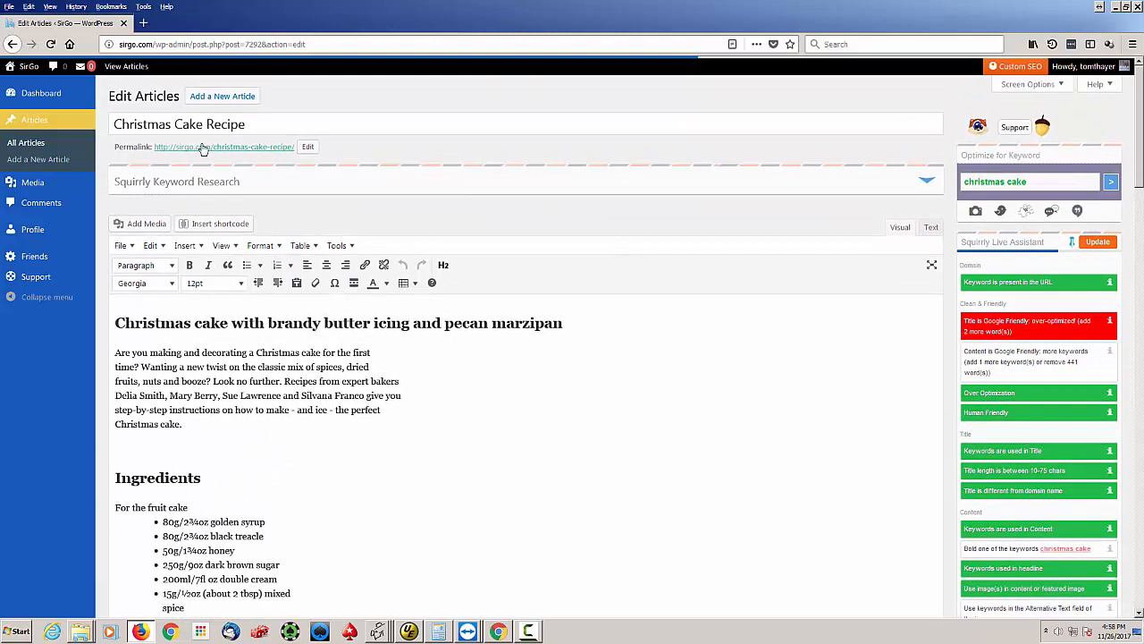
left_click(118, 326)
Step: Look at the Upload Files and Media Library views of Add Media, then close it unchanged
left_click(149, 224)
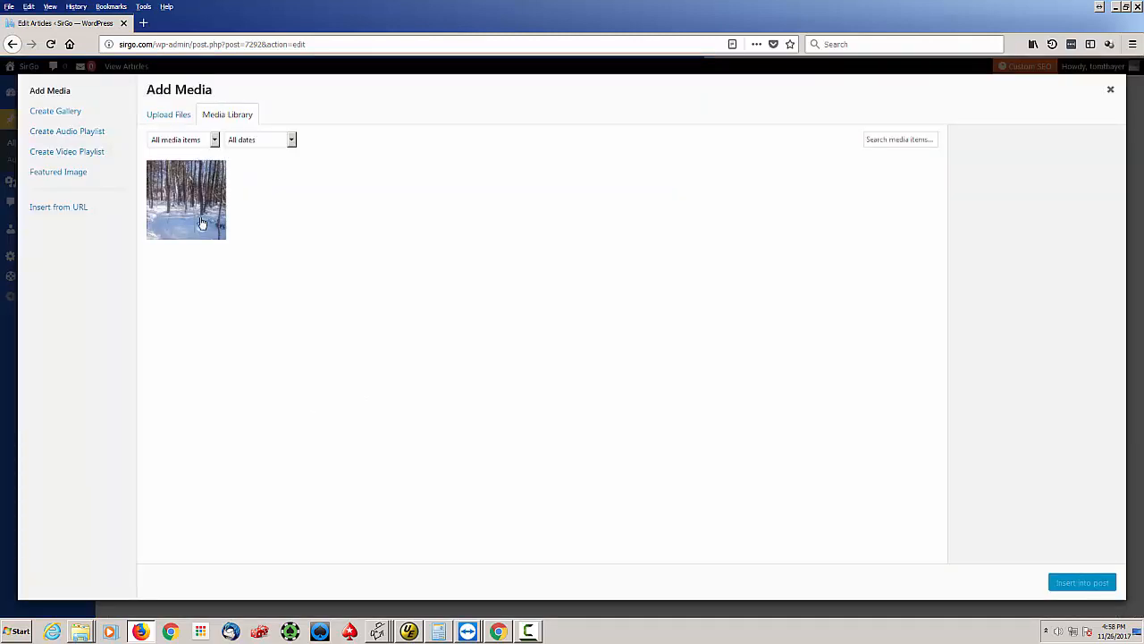
left_click(175, 119)
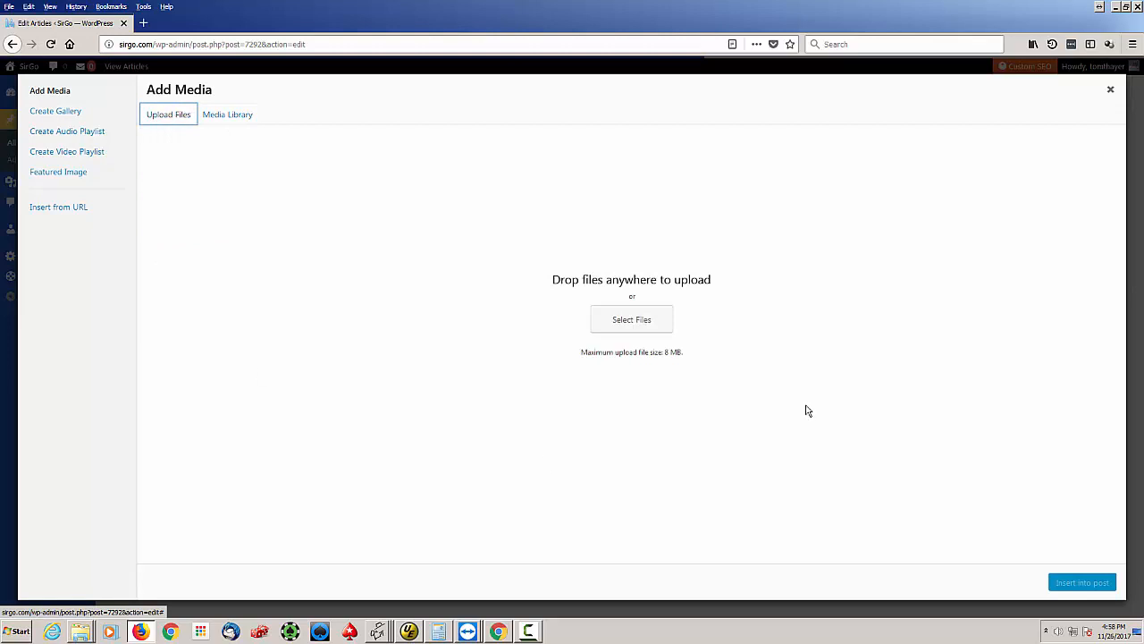
left_click(222, 115)
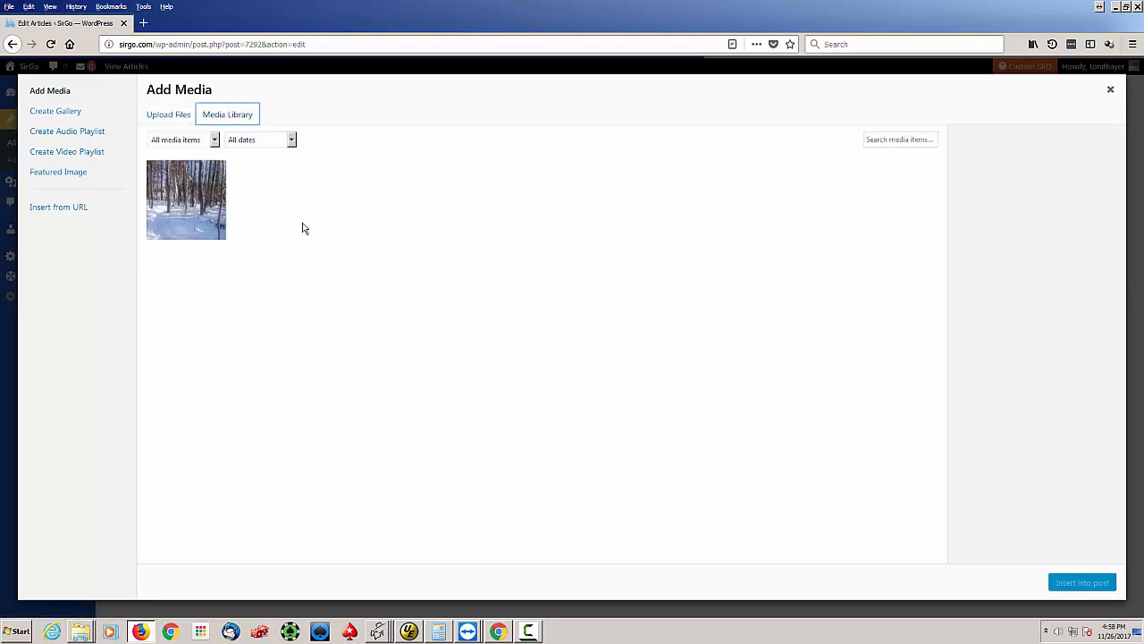
left_click(1113, 93)
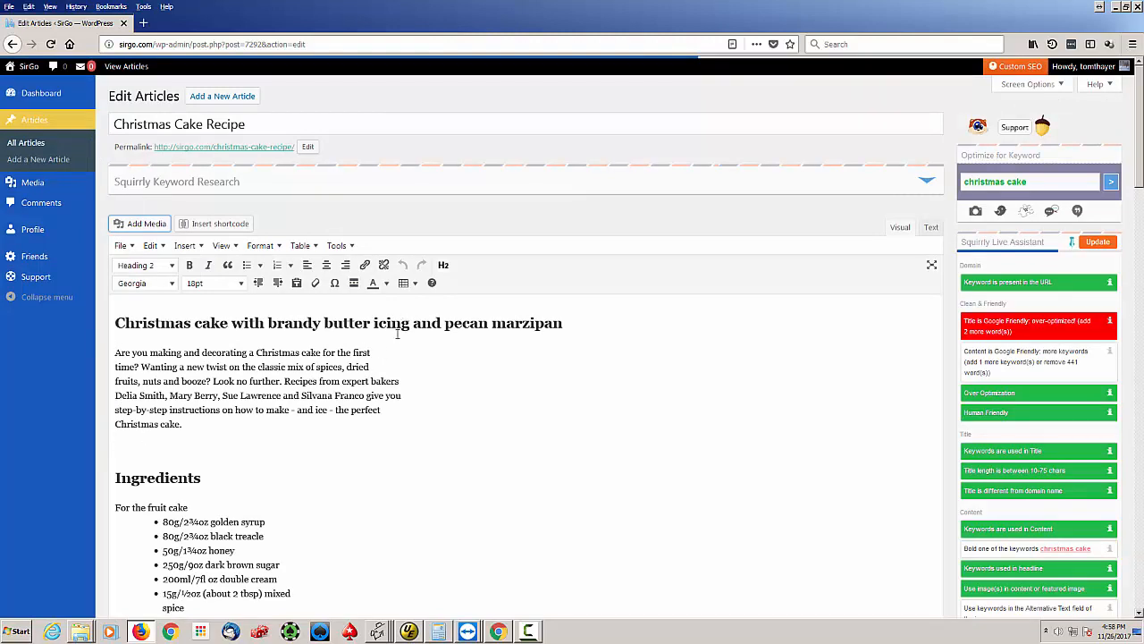
left_click(216, 225)
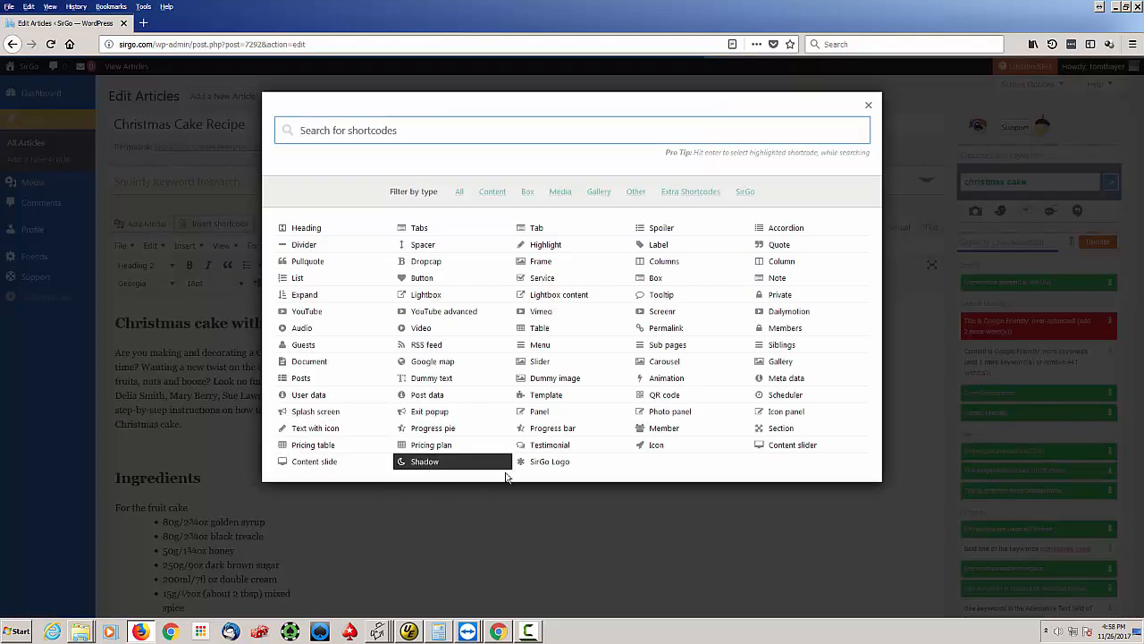
left_click(868, 105)
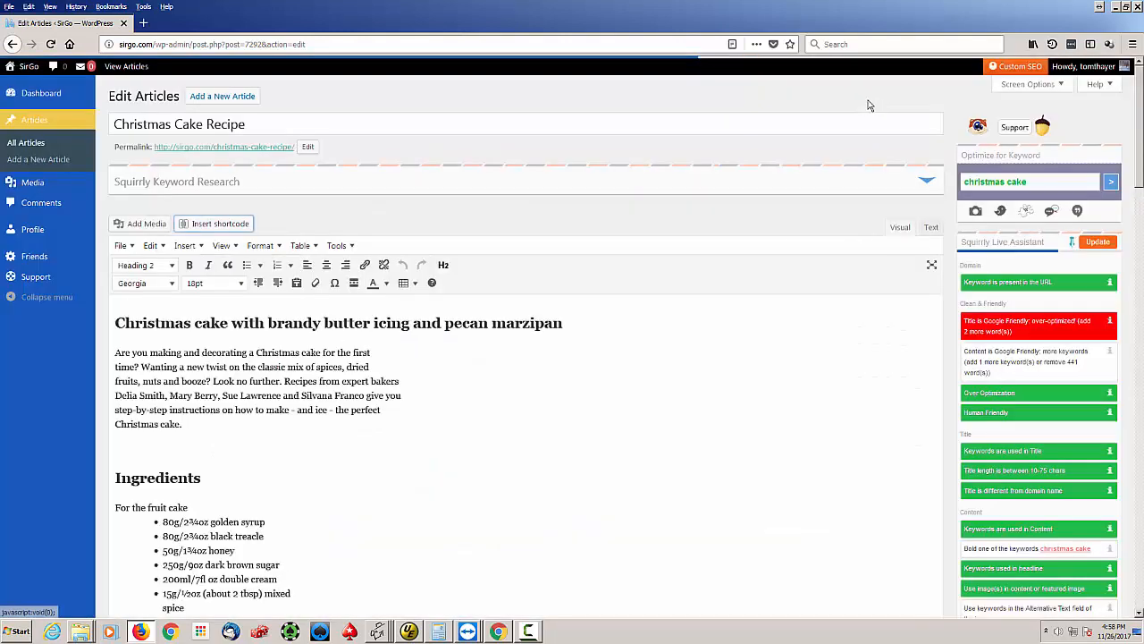
left_click(110, 455)
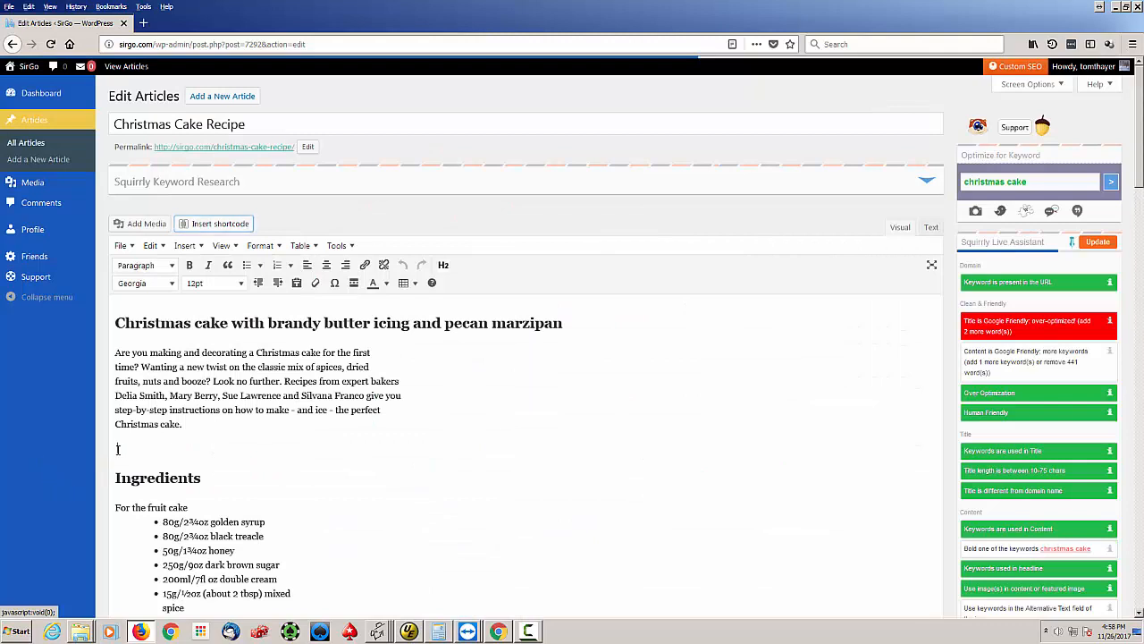
left_click(225, 224)
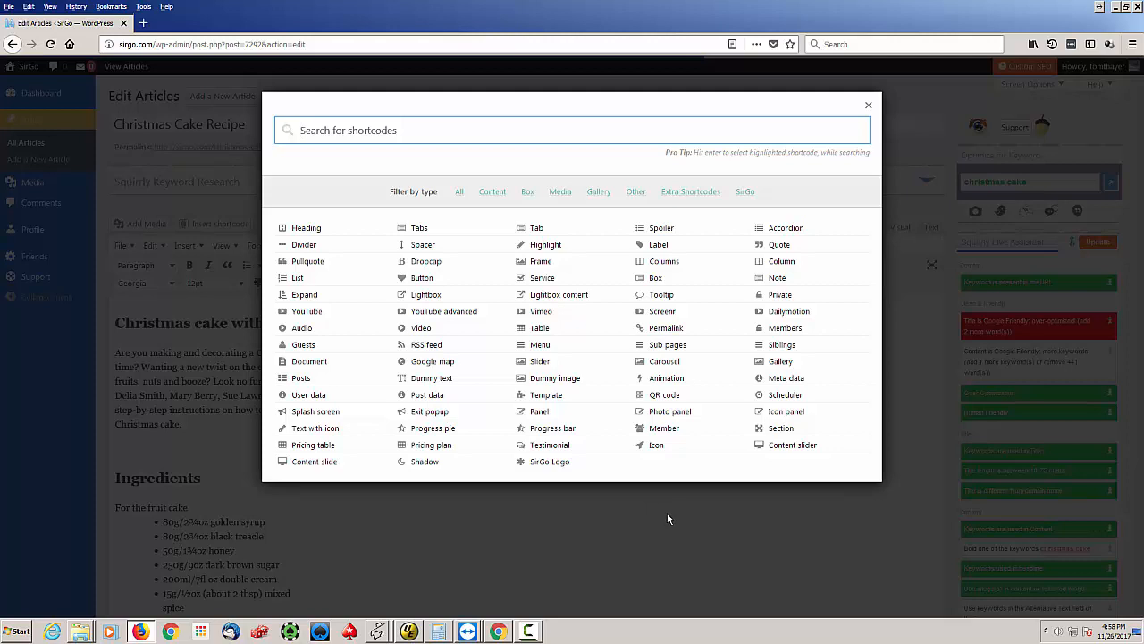
left_click(551, 463)
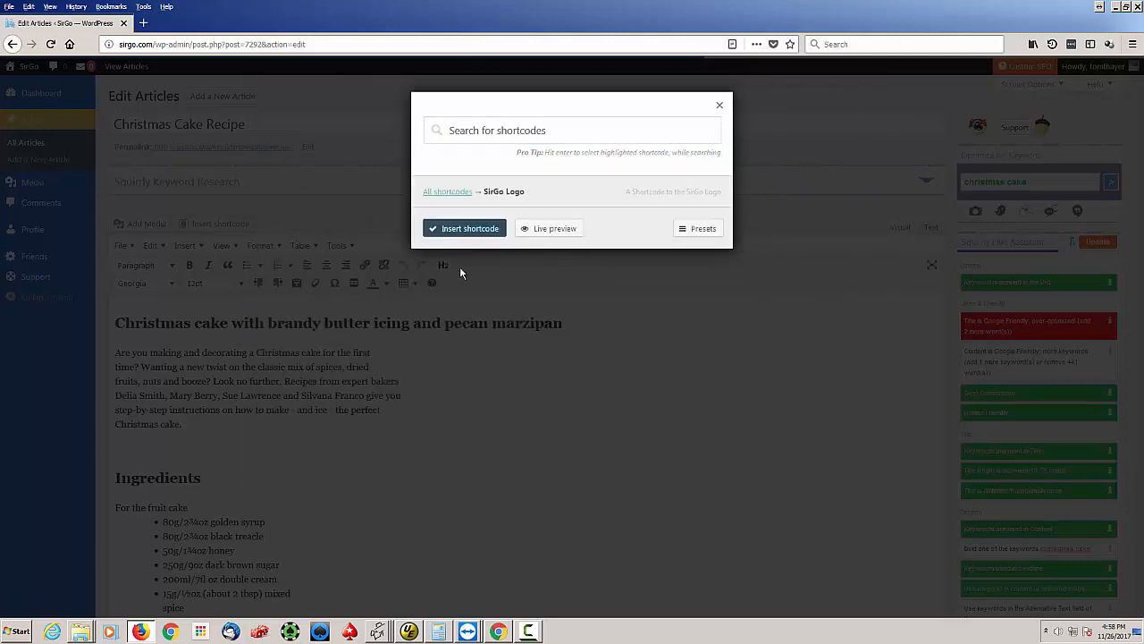
left_click(553, 229)
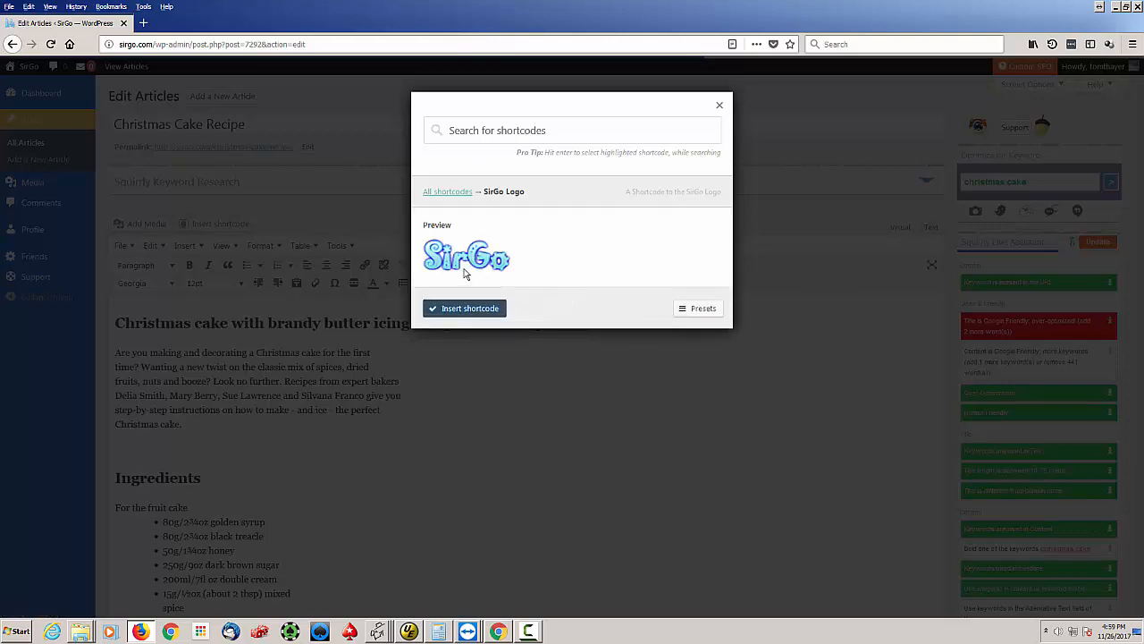
left_click(481, 308)
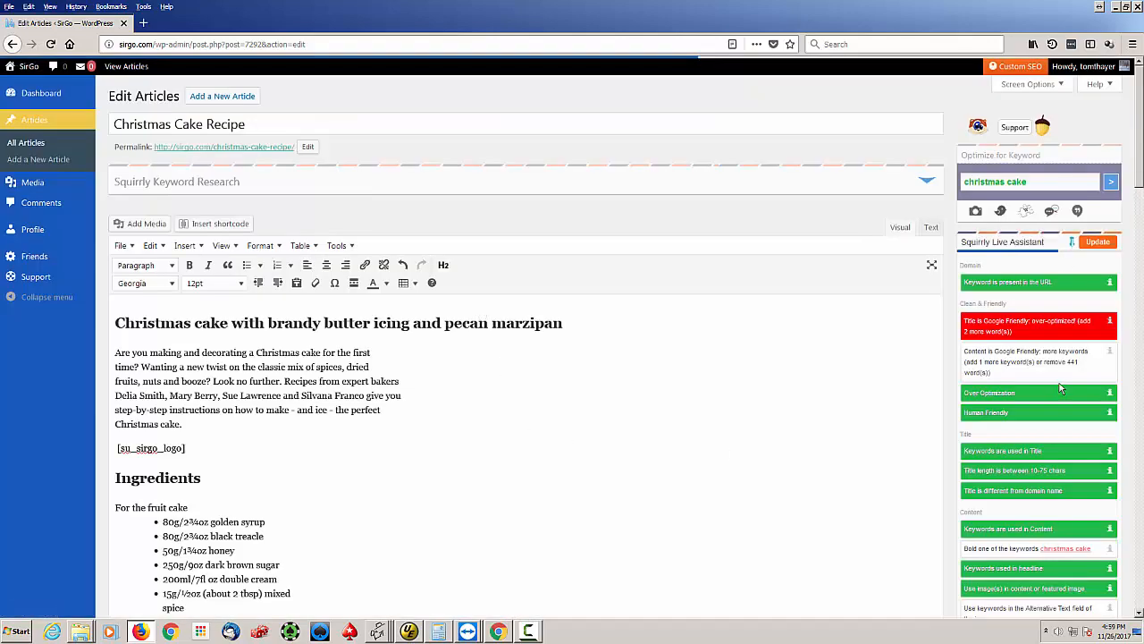
scroll(1059, 383, "down", 3)
scroll(1070, 423, "down", 2)
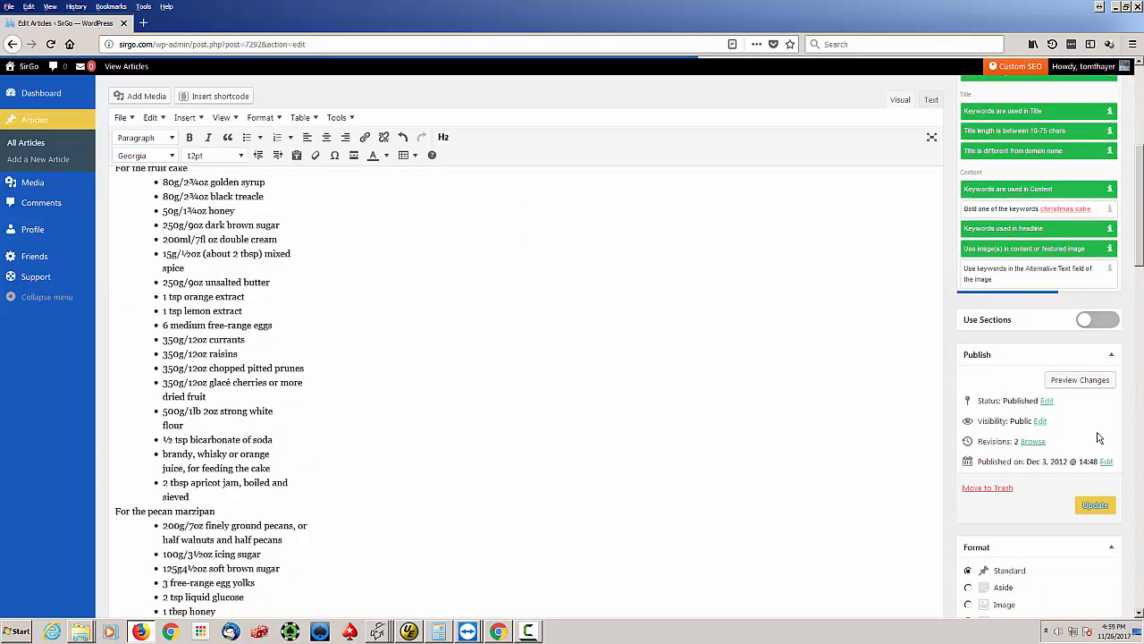
left_click(1080, 381)
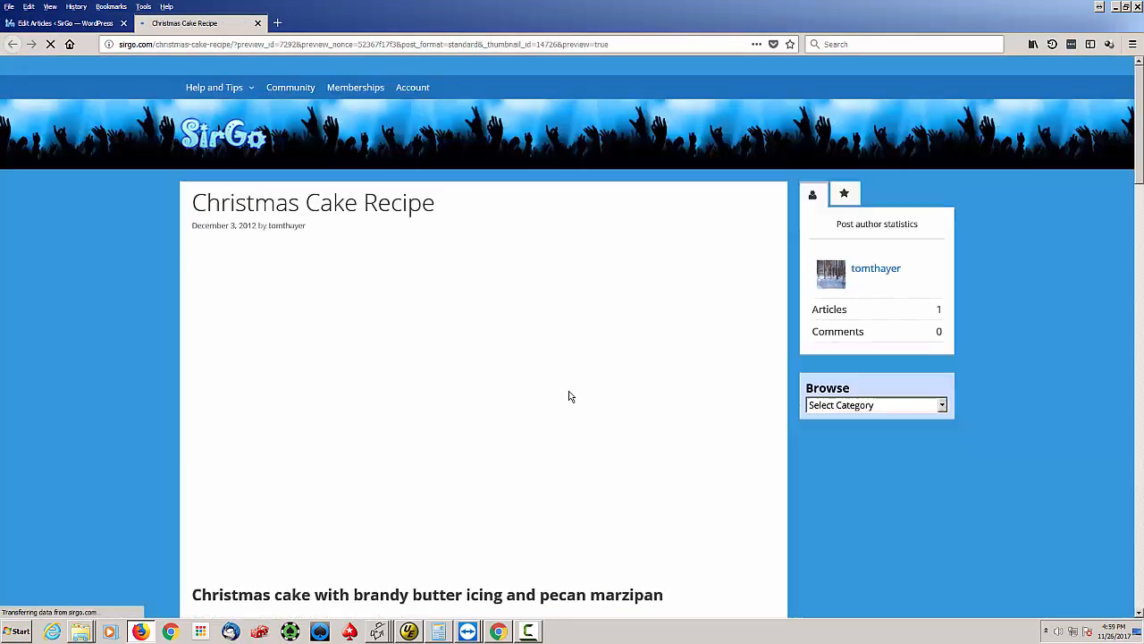
scroll(569, 394, "down", 4)
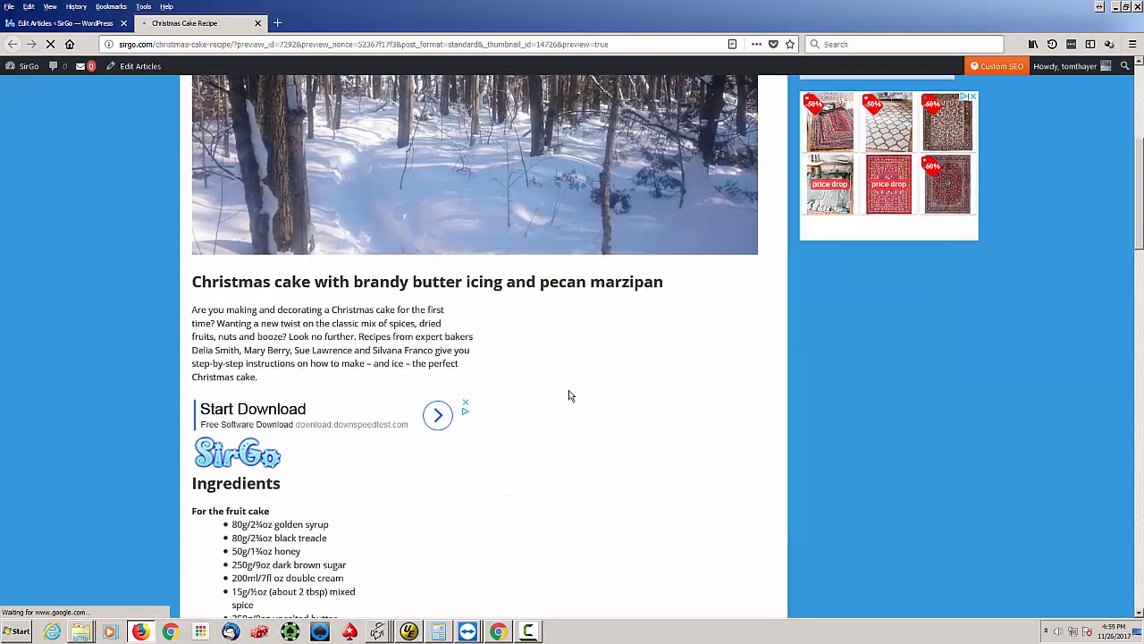
scroll(569, 389, "up", 3)
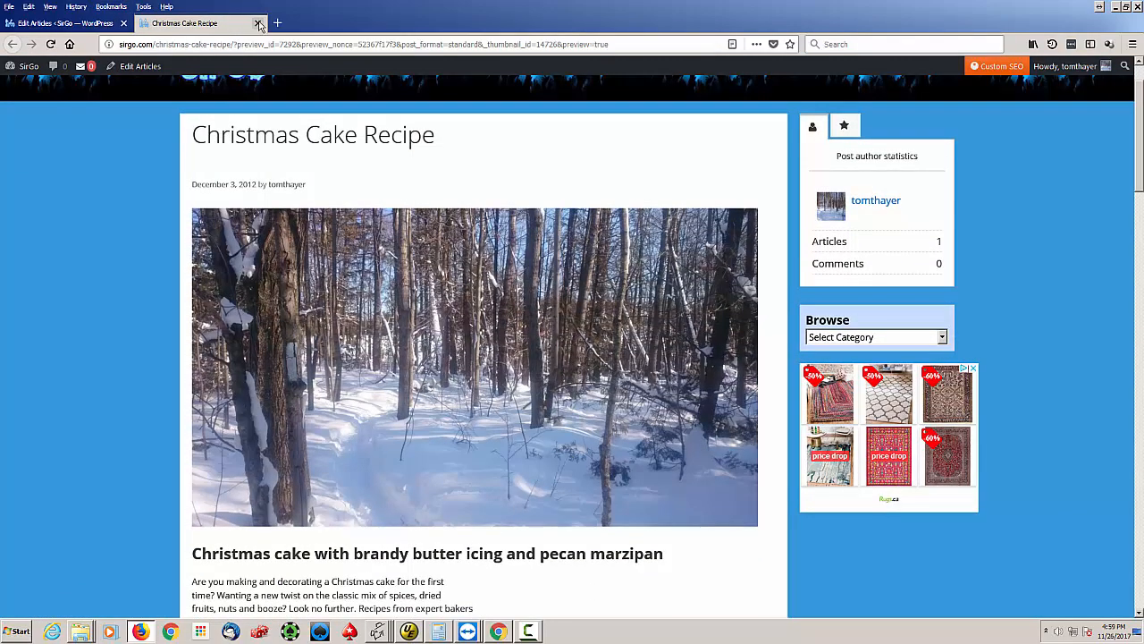
left_click(257, 24)
scroll(269, 358, "up", 6)
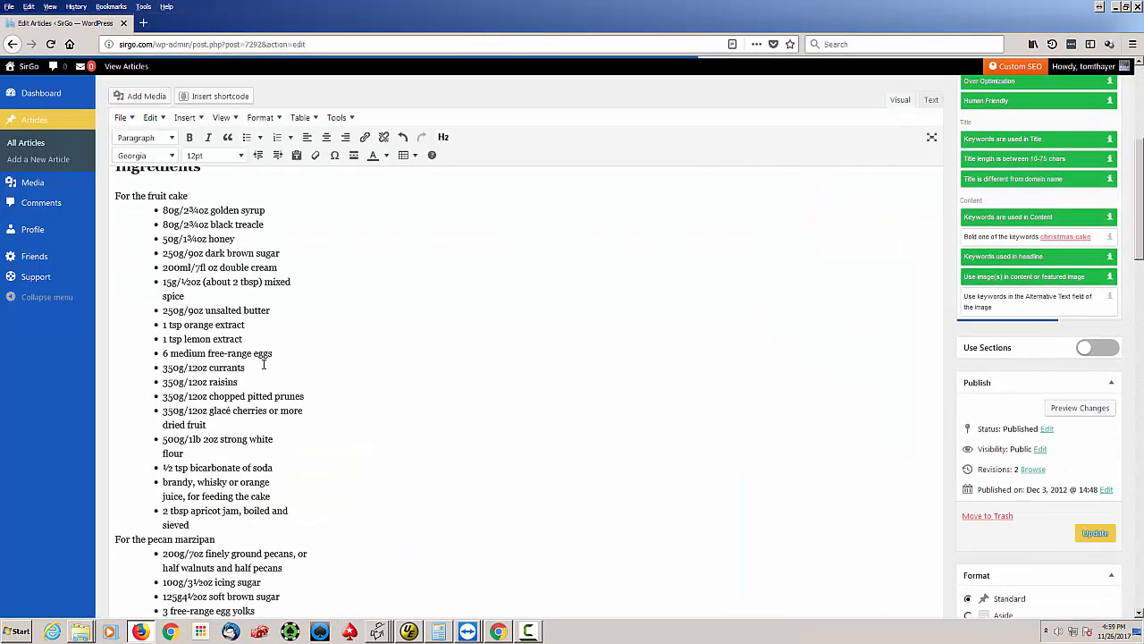
Step: Delete the [su_sirgo_logo] shortcode line and start a Lightbox shortcode with Image content
left_click_drag(207, 341, 116, 340)
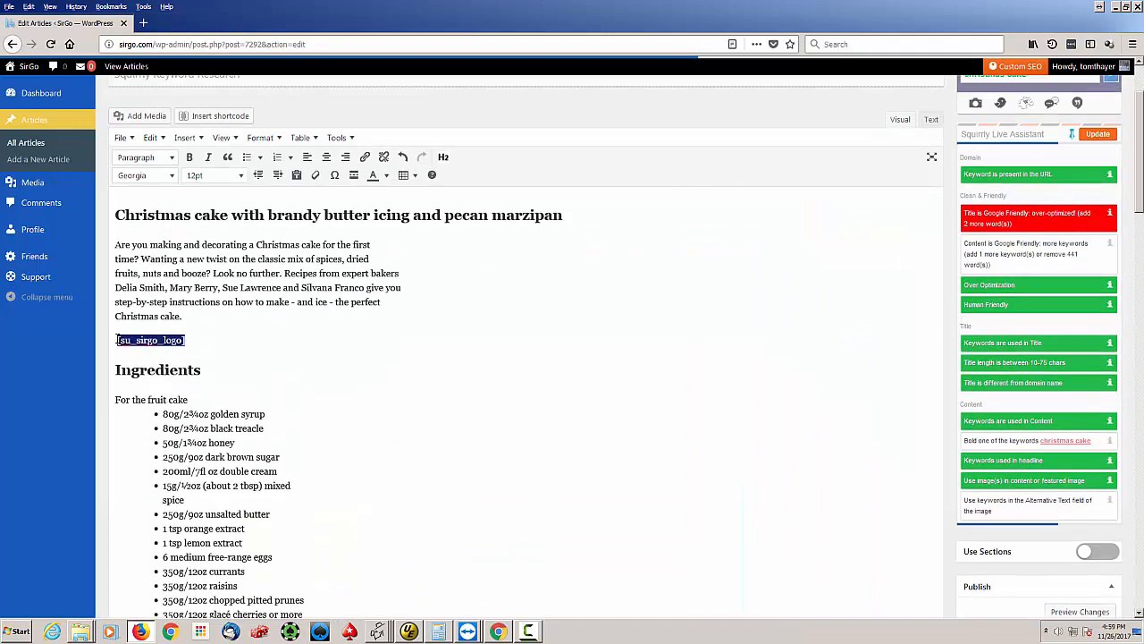
key("Delete")
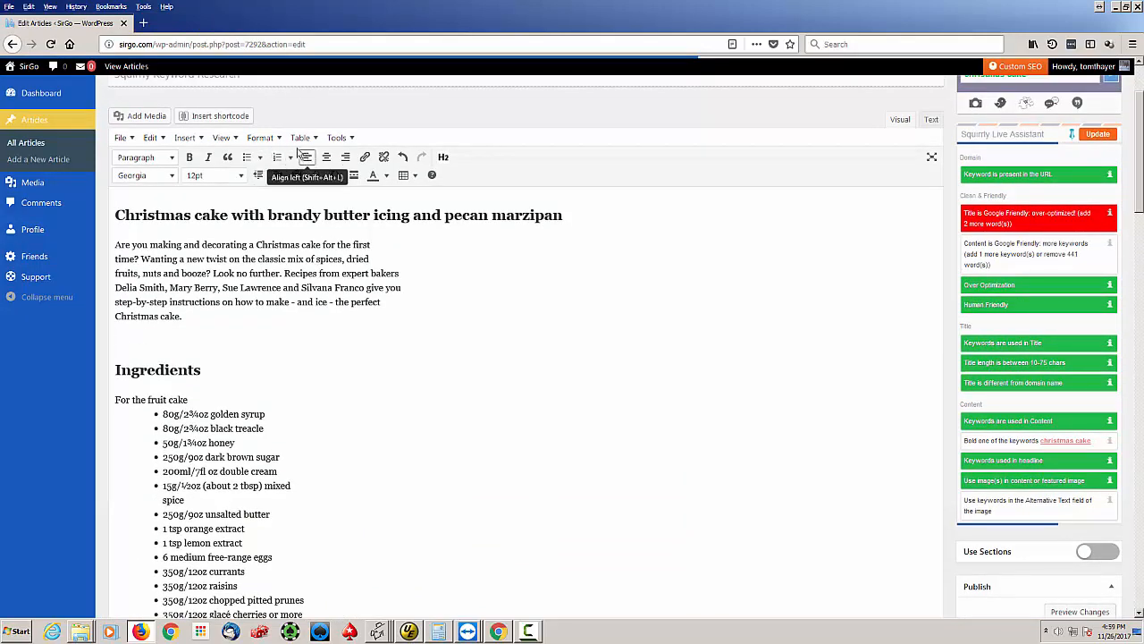
left_click(228, 117)
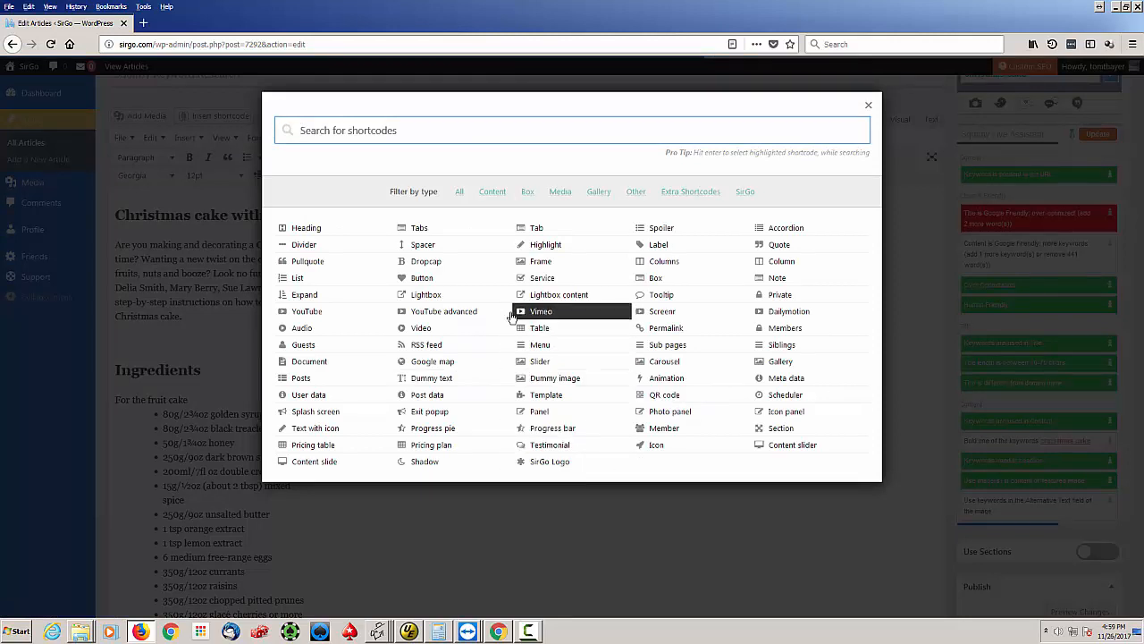
left_click(414, 298)
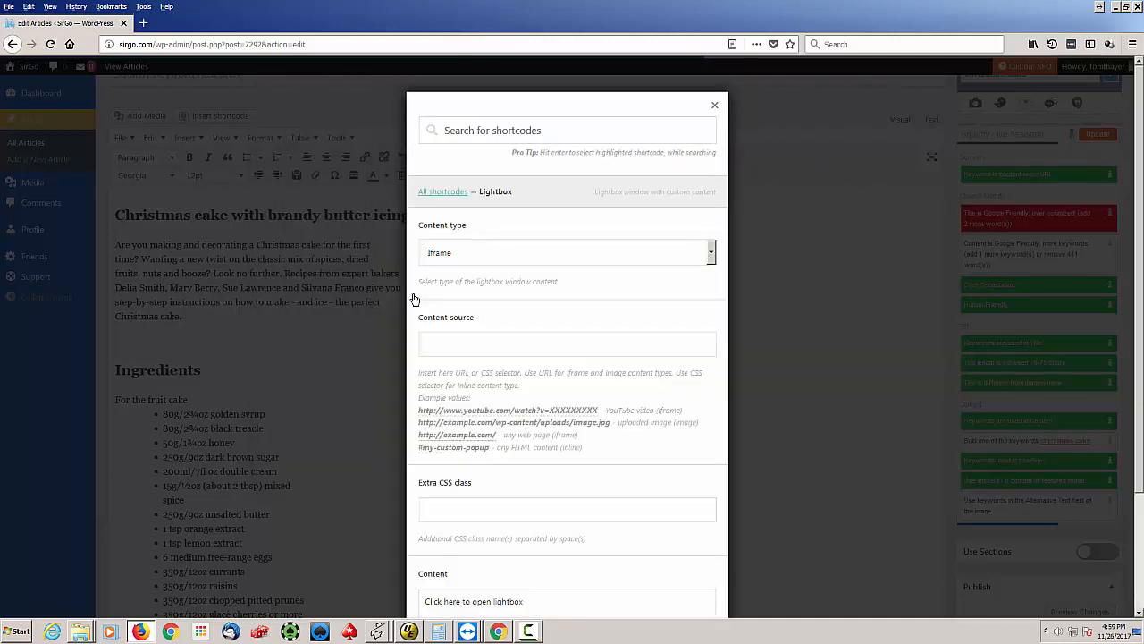
left_click(712, 254)
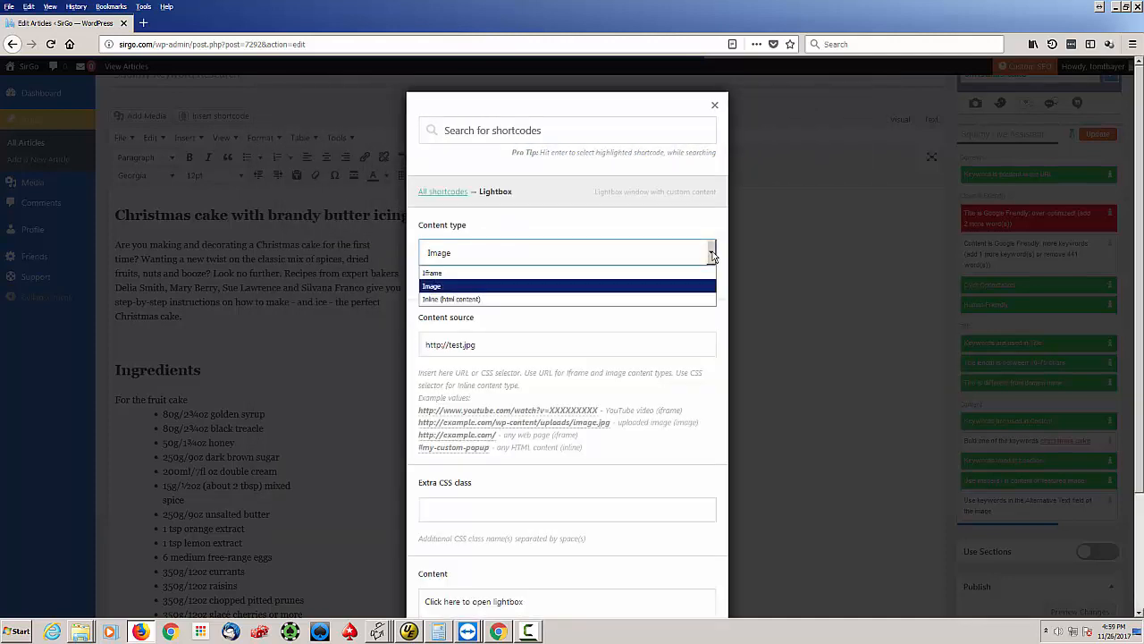
left_click(712, 255)
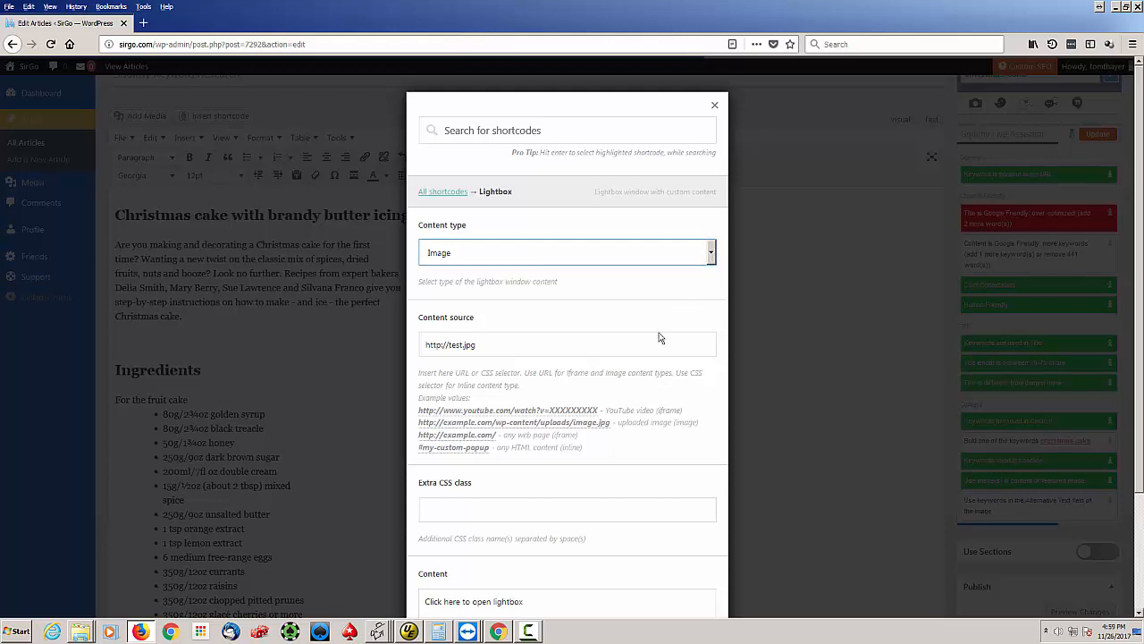
left_click(504, 343)
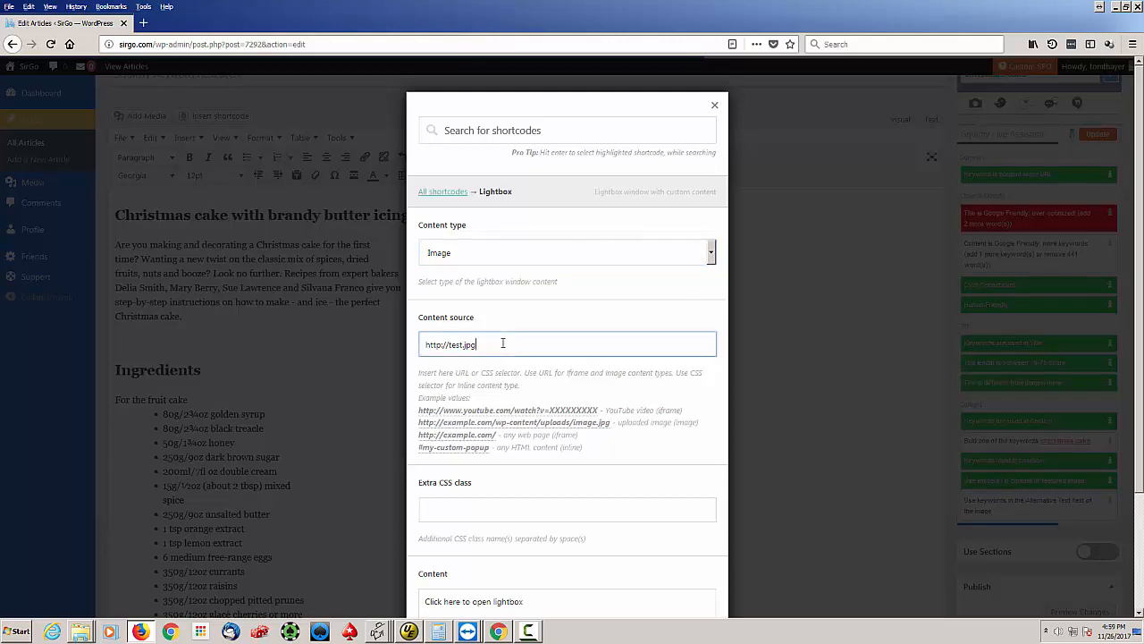
scroll(504, 343, "down", 3)
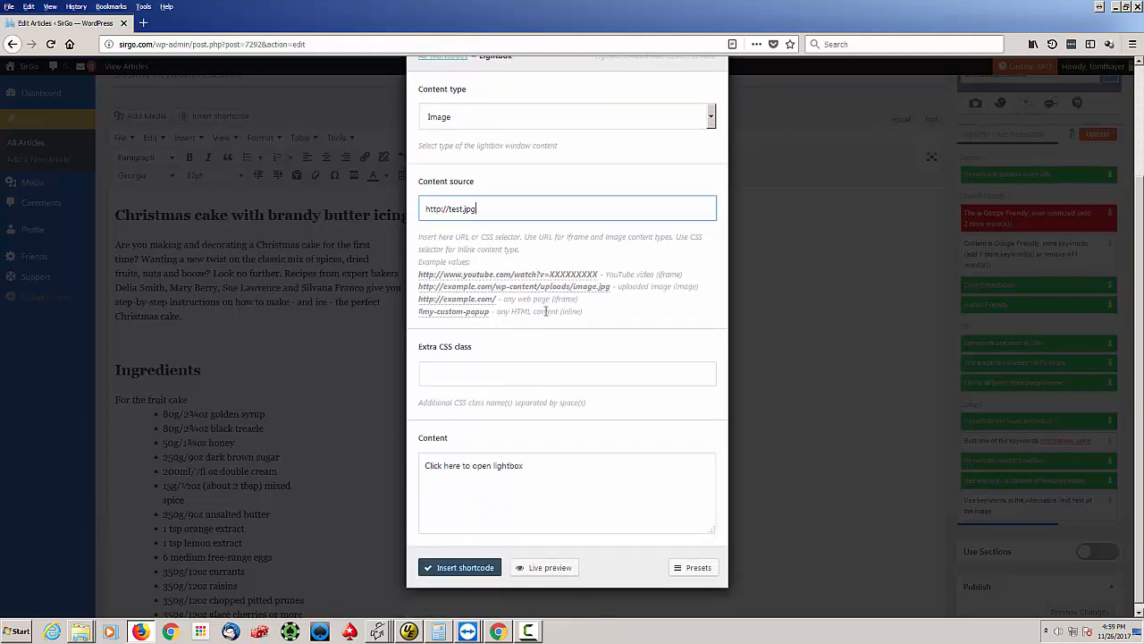
scroll(546, 312, "up", 3)
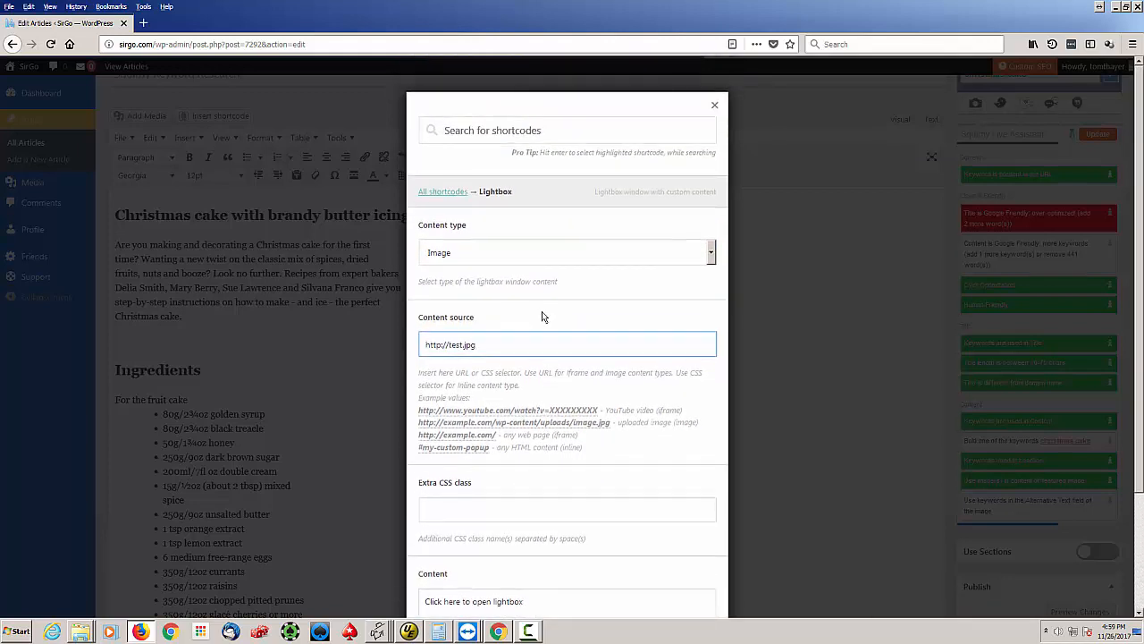
scroll(541, 357, "down", 3)
left_click(567, 567)
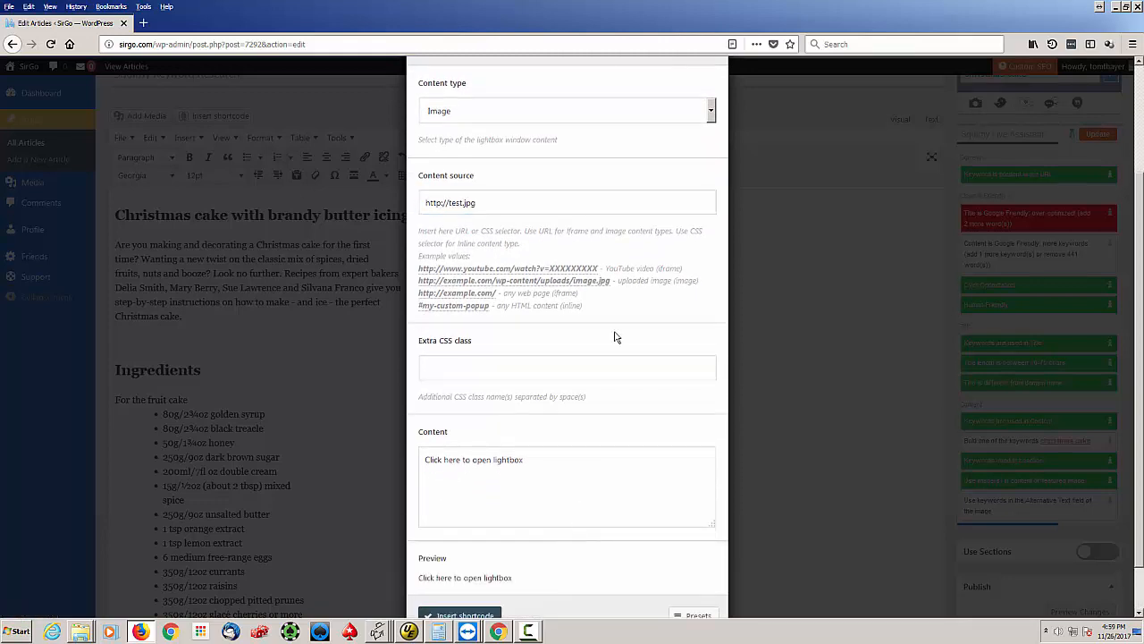
scroll(695, 212, "down", 1)
scroll(736, 133, "up", 3)
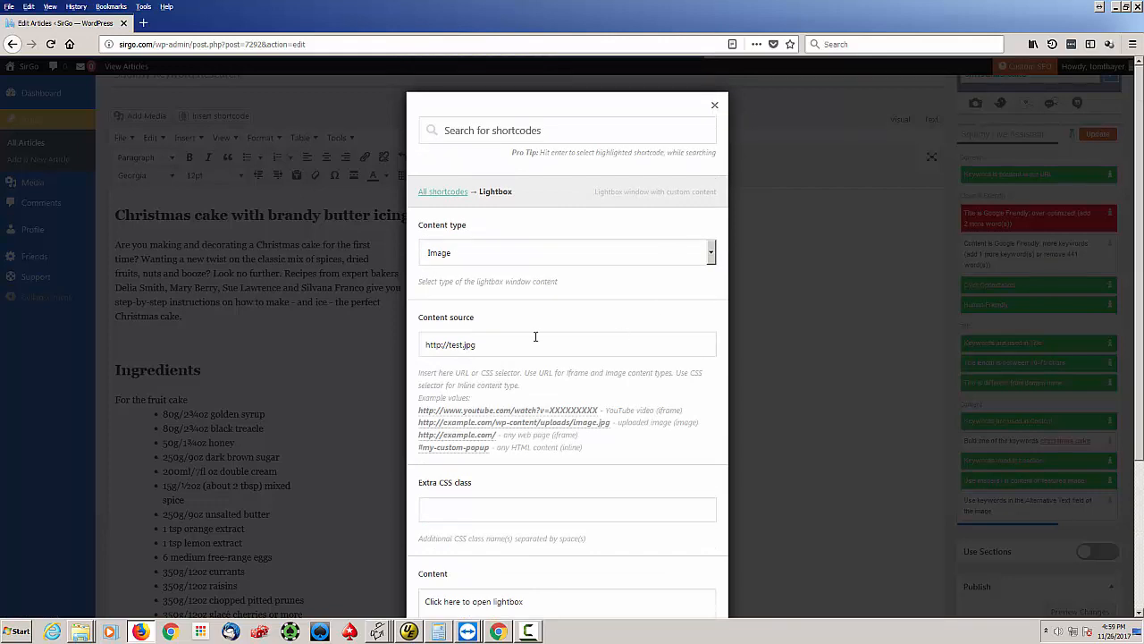
left_click(716, 106)
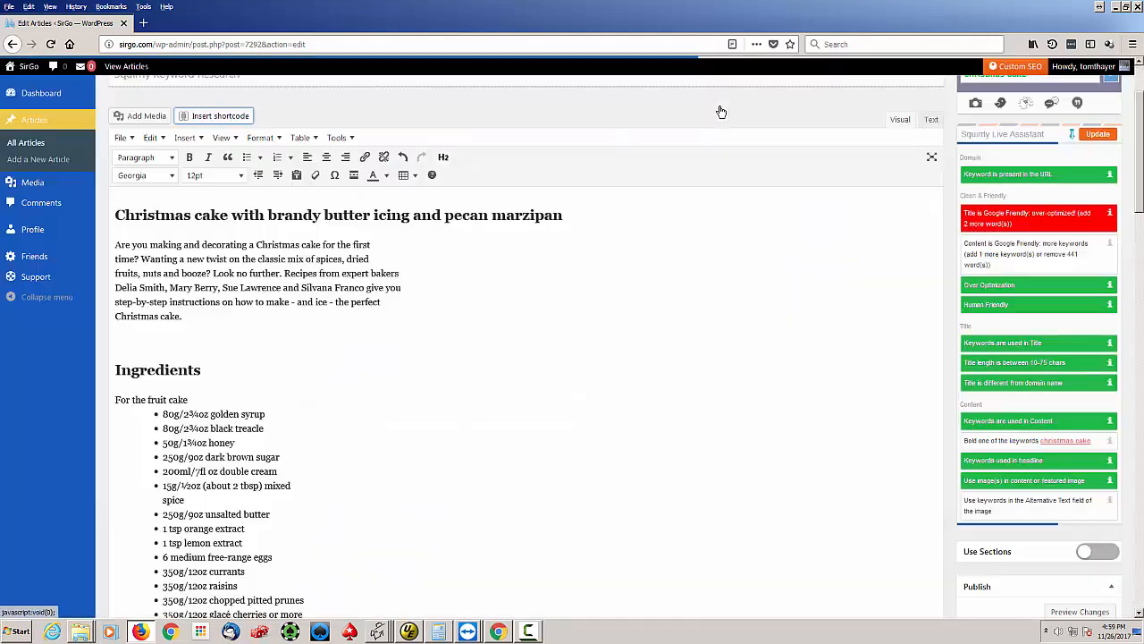
Step: Start a Gallery shortcode sourced from the Media library containing the DSC_0052 photo
left_click(223, 117)
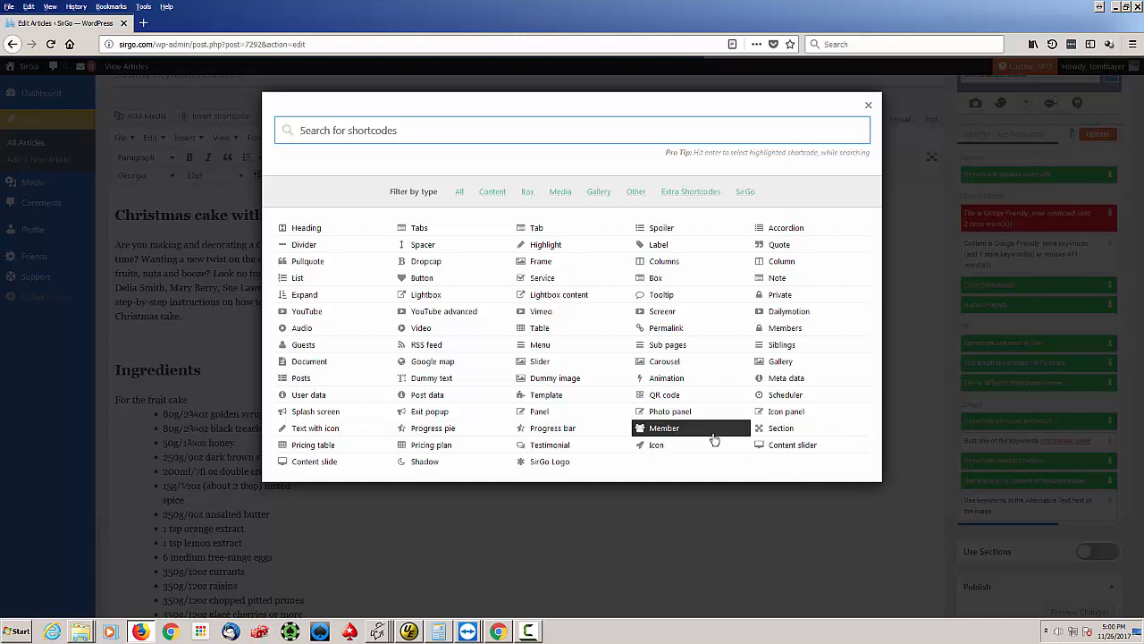
left_click(762, 363)
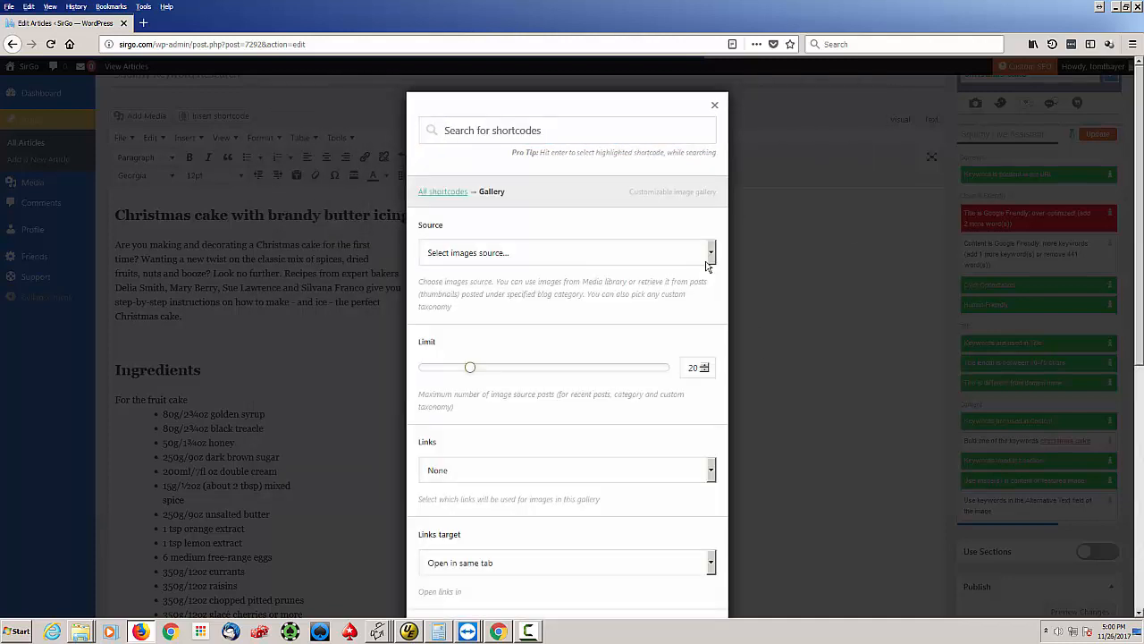
left_click(715, 256)
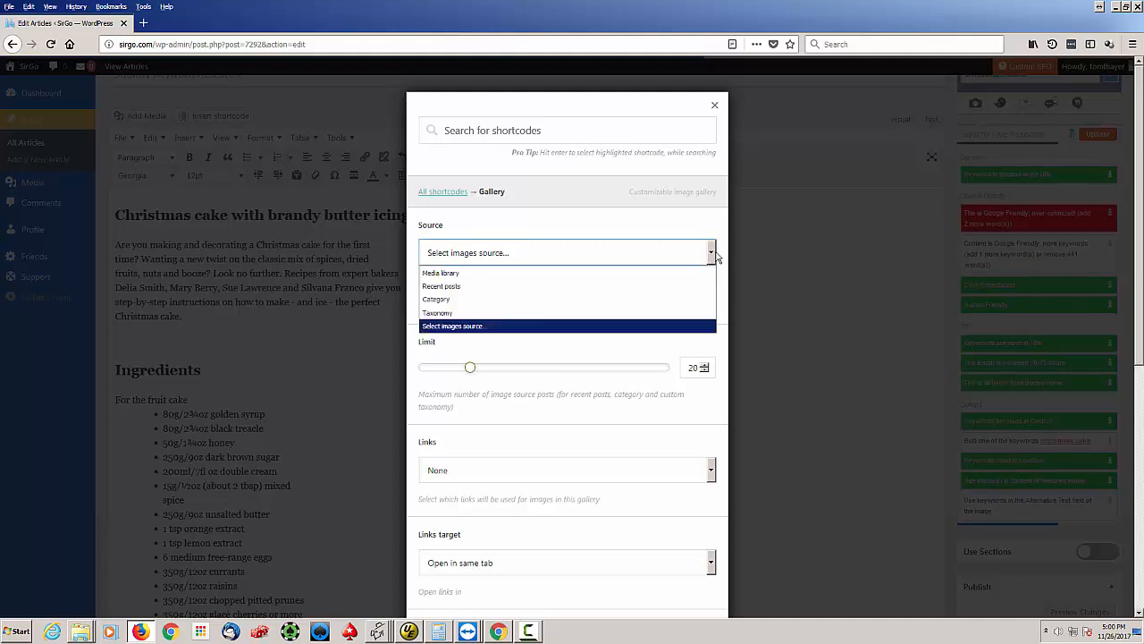
left_click(522, 274)
left_click(455, 299)
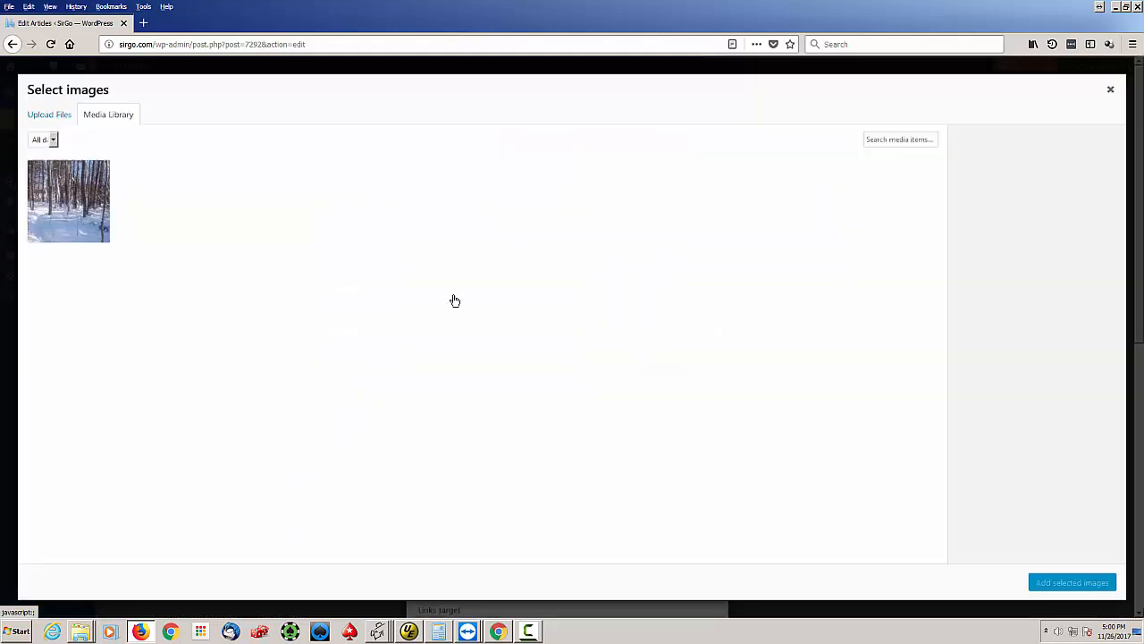
left_click(89, 192)
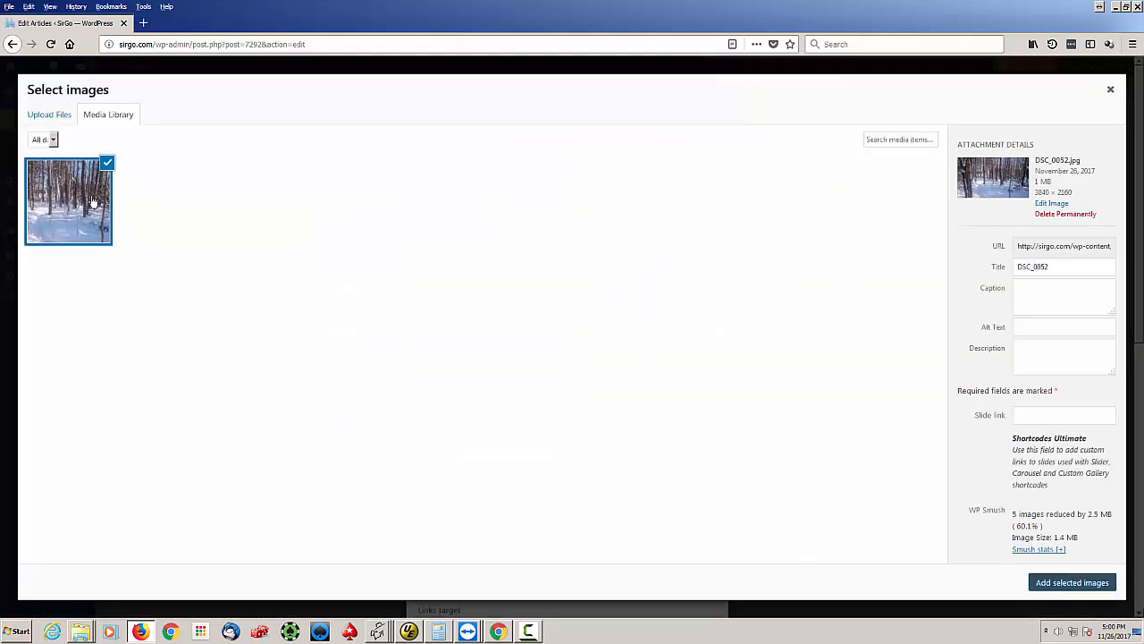
left_click(1100, 584)
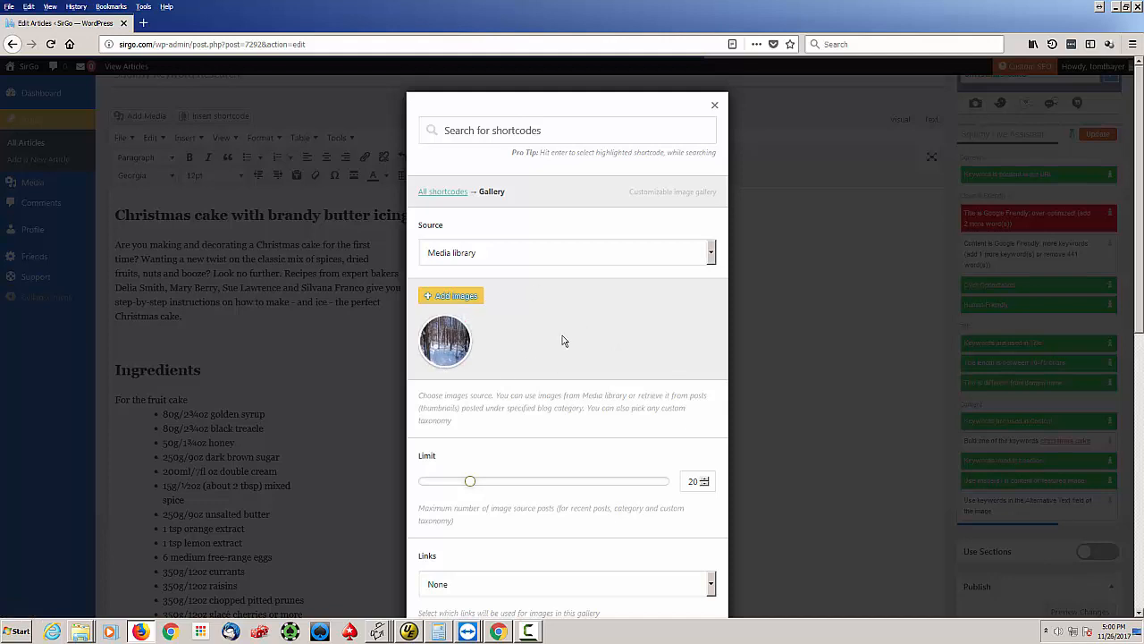
Step: Live-preview the 90×90 px gallery and insert the shortcode into the article
scroll(619, 354, "down", 2)
scroll(620, 354, "down", 1)
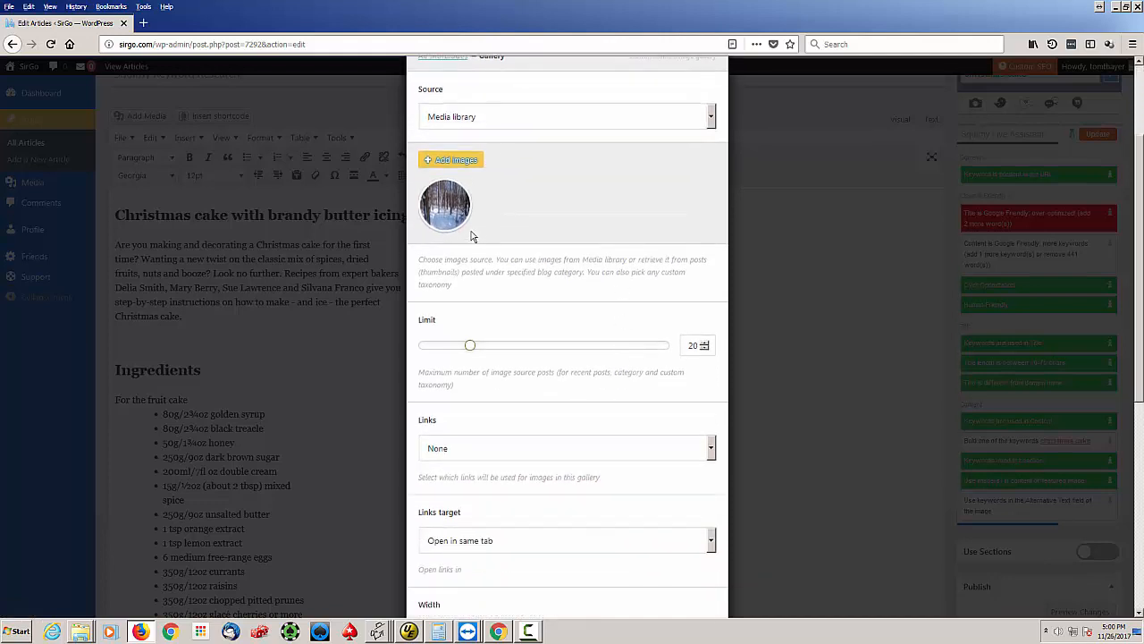
scroll(650, 360, "down", 3)
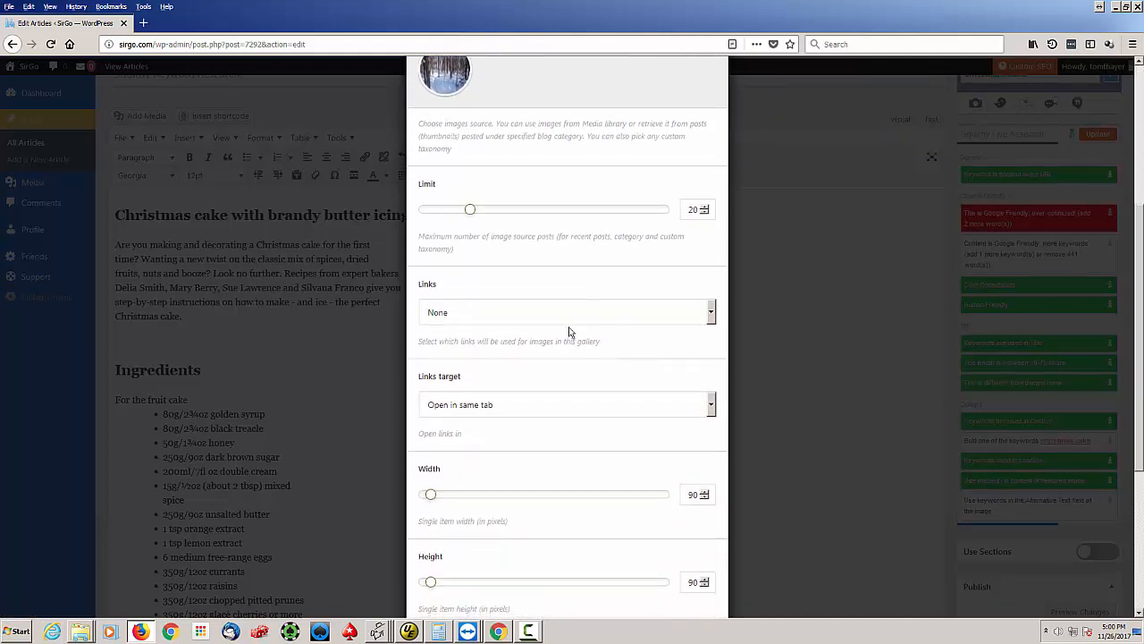
scroll(610, 410, "down", 6)
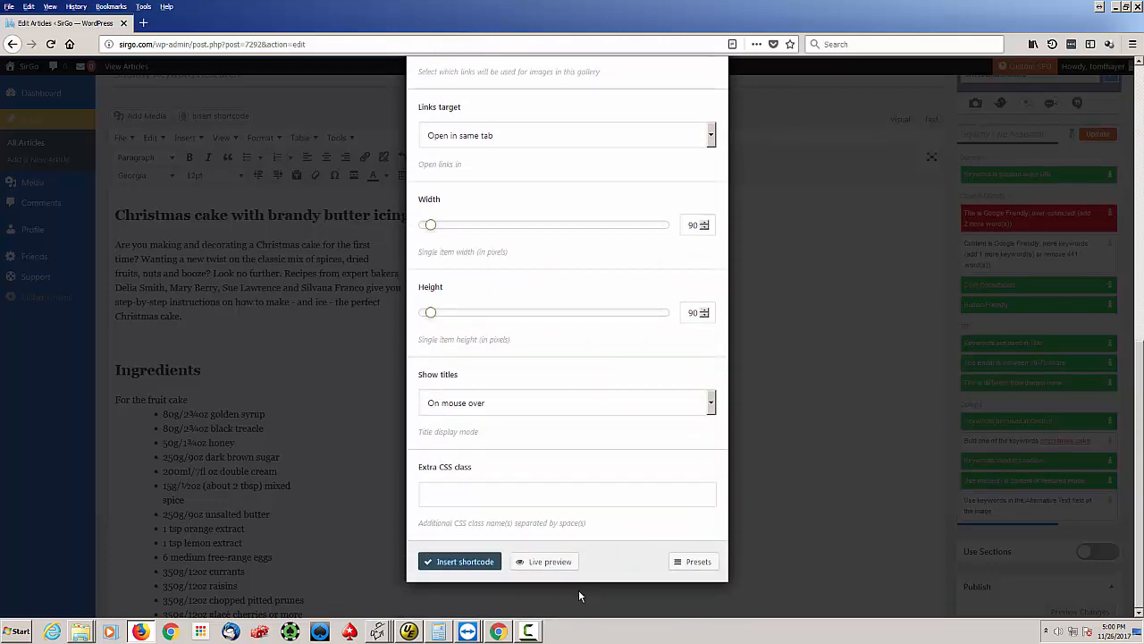
left_click(560, 561)
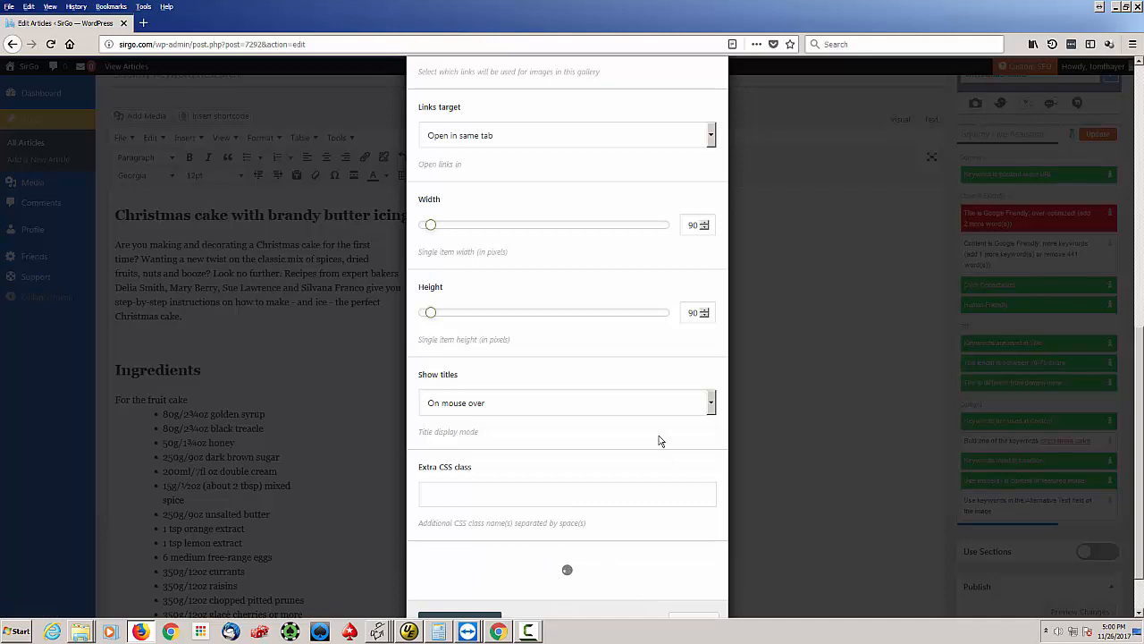
scroll(660, 441, "down", 2)
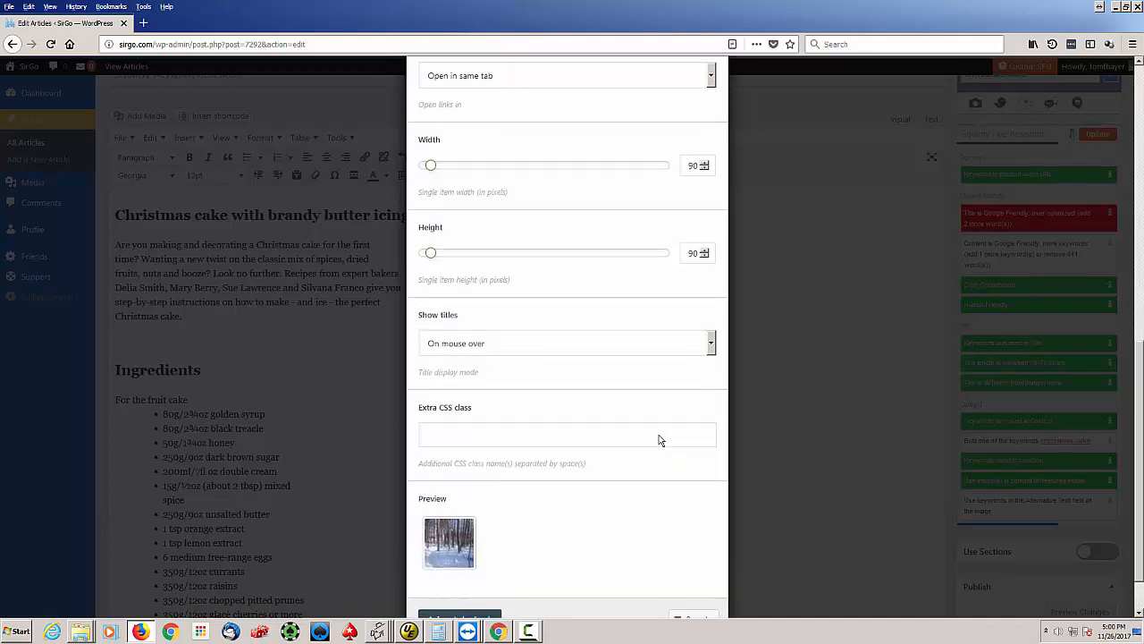
scroll(659, 435, "down", 2)
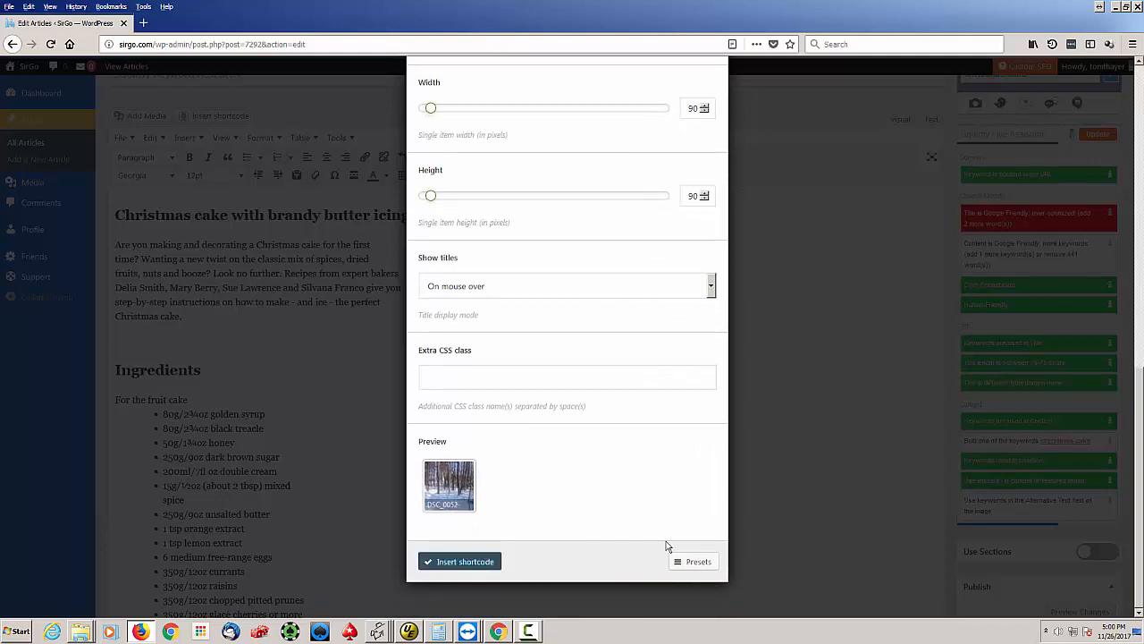
double_click(463, 568)
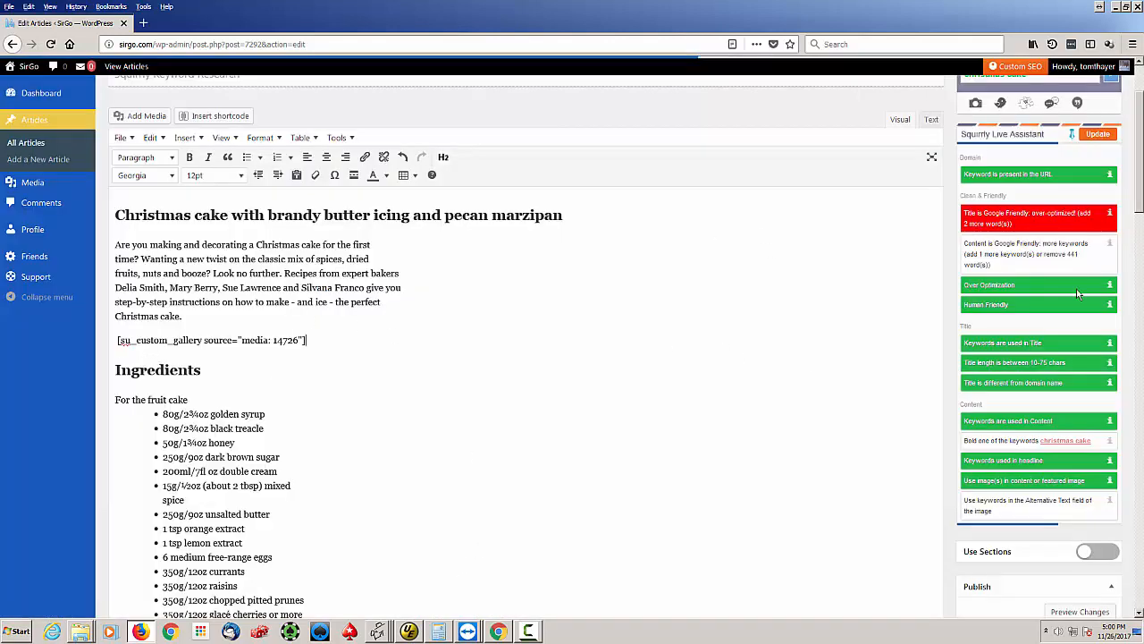
scroll(1094, 224, "up", 2)
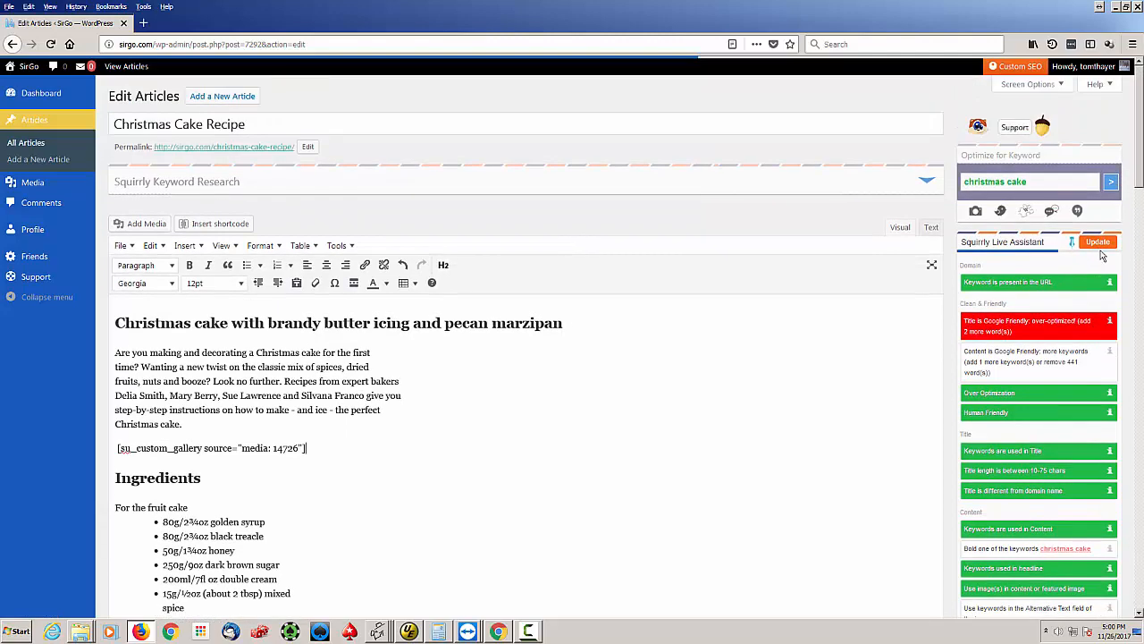
scroll(1093, 340, "down", 6)
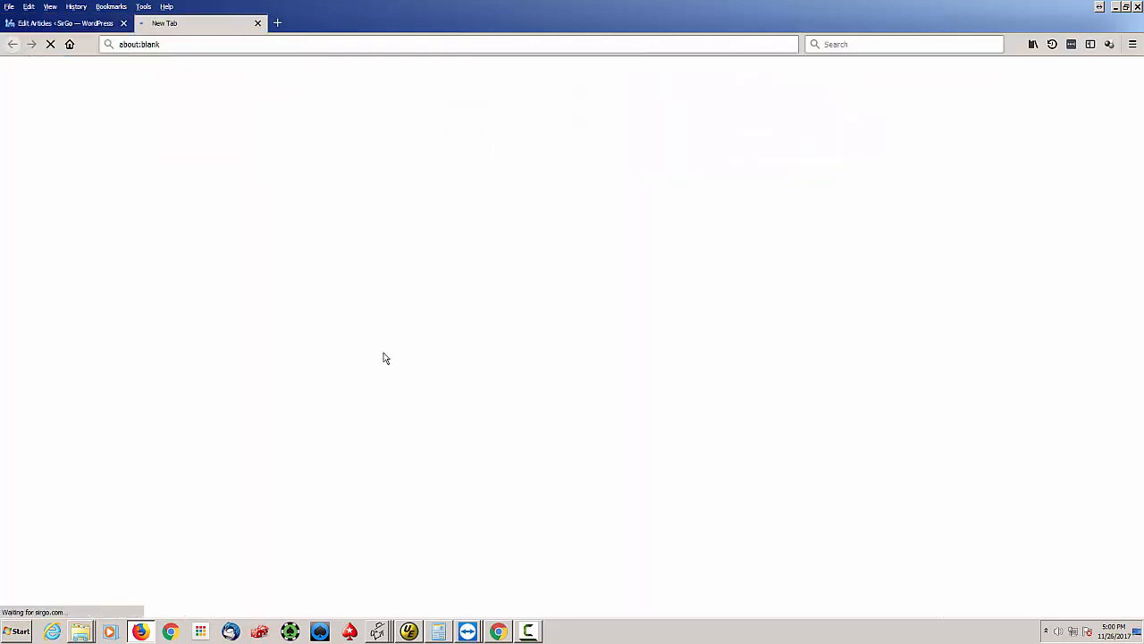
scroll(390, 404, "down", 3)
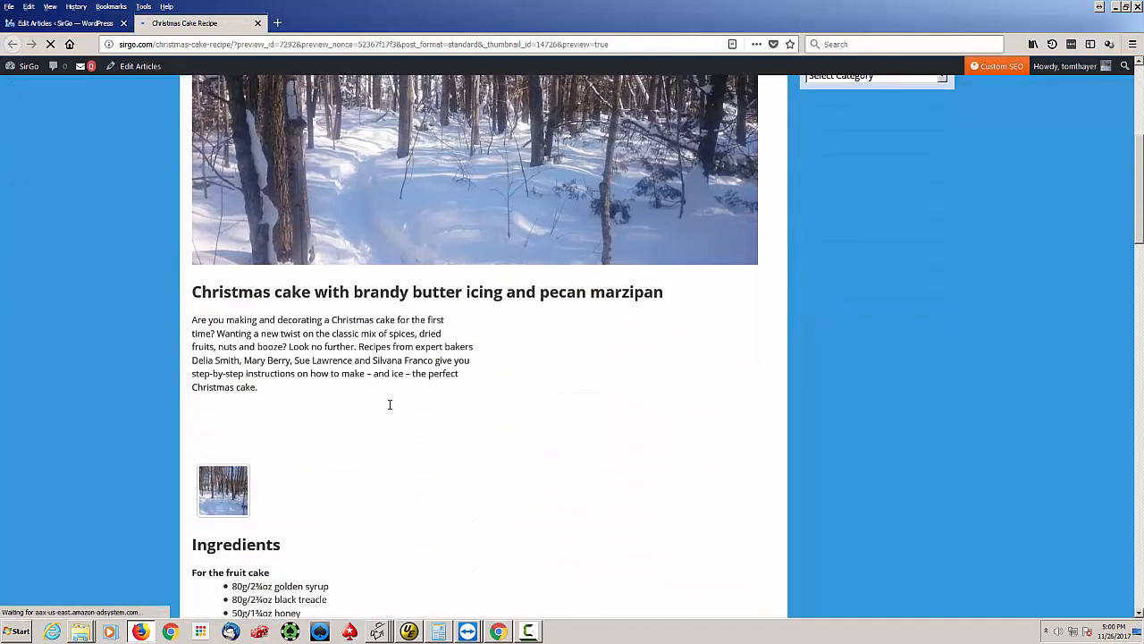
scroll(390, 404, "down", 1)
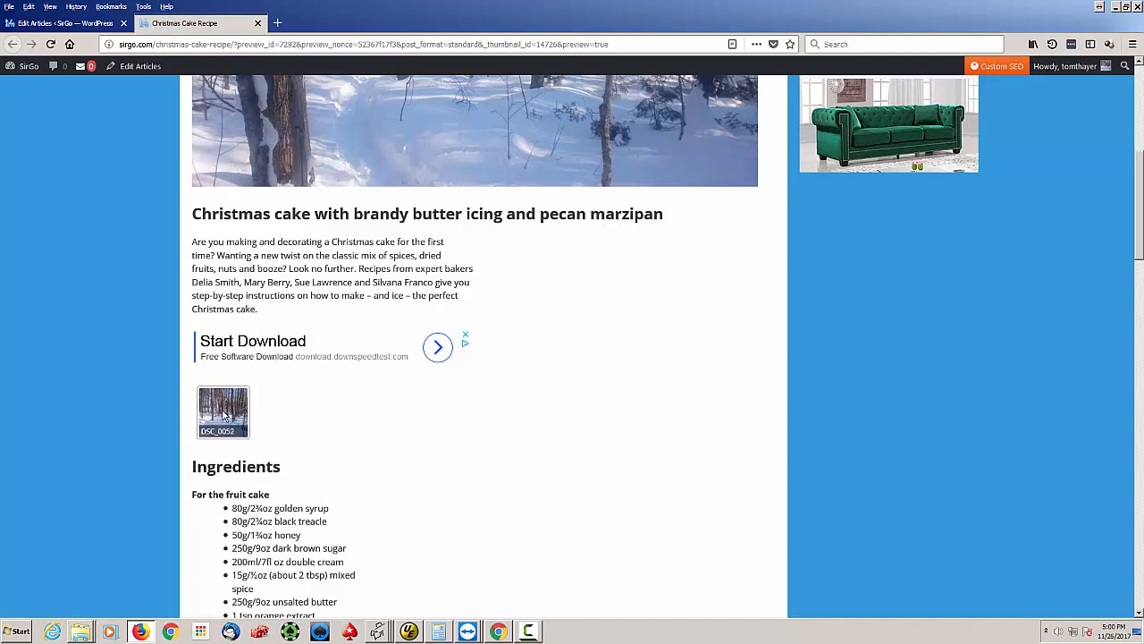
left_click(258, 22)
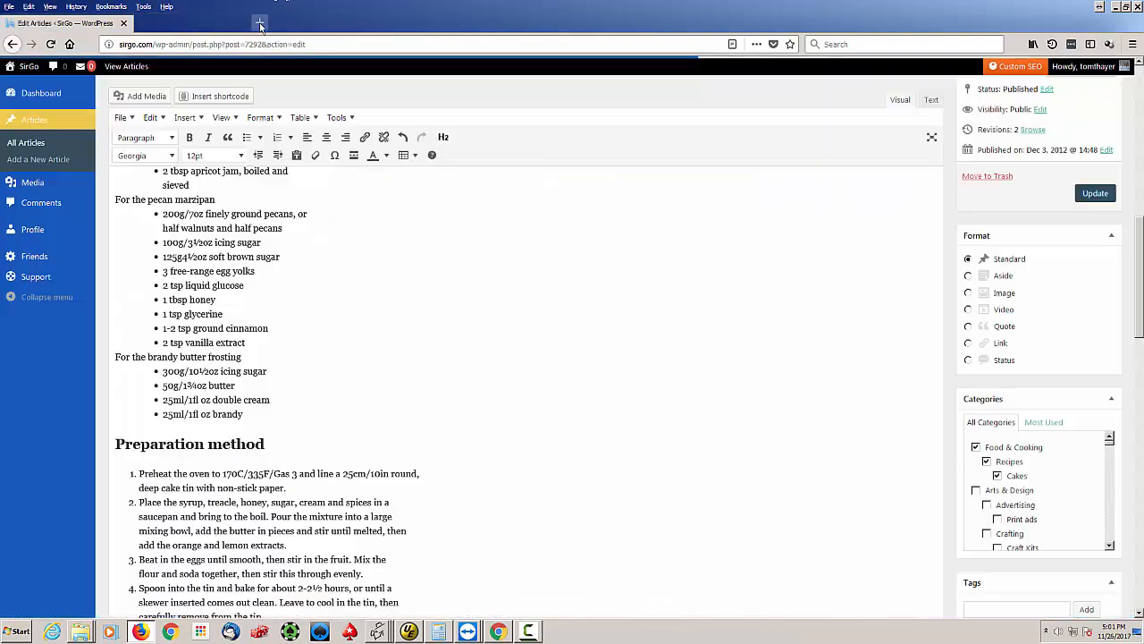
Step: Delete the [su_custom_gallery] shortcode line beneath the Christmas cake intro paragraph
scroll(272, 343, "up", 10)
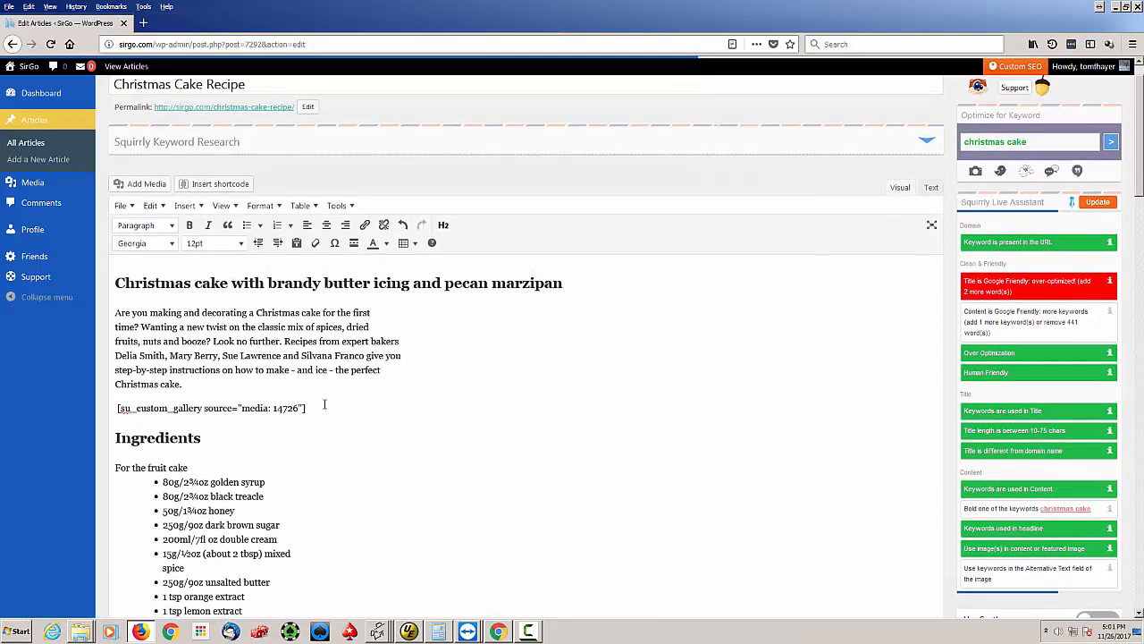
left_click_drag(307, 409, 114, 408)
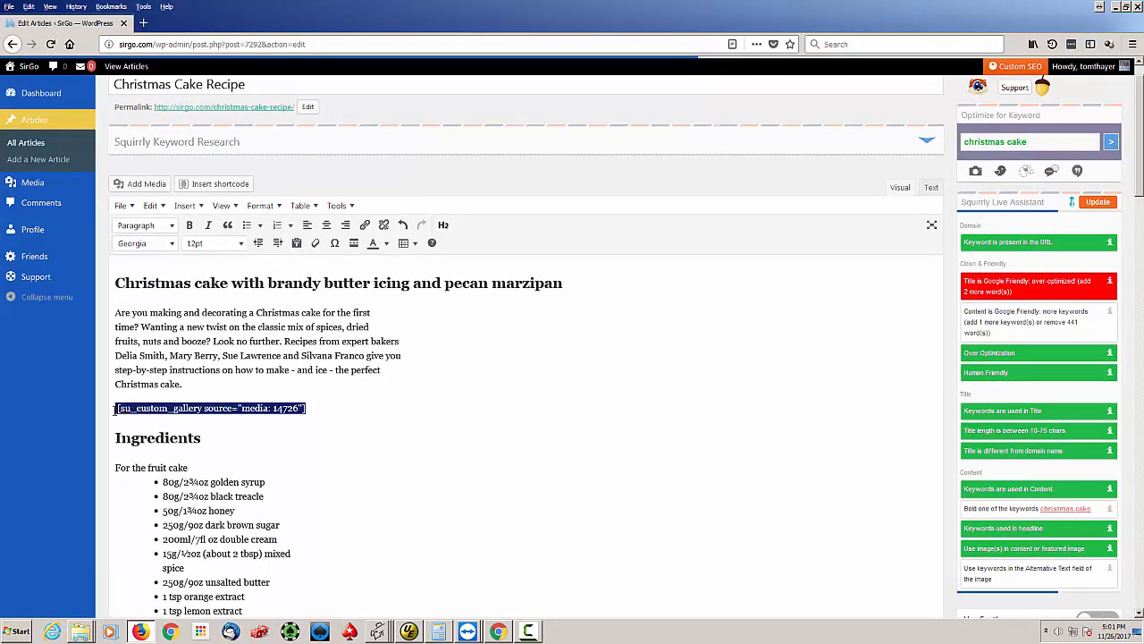
key("Delete")
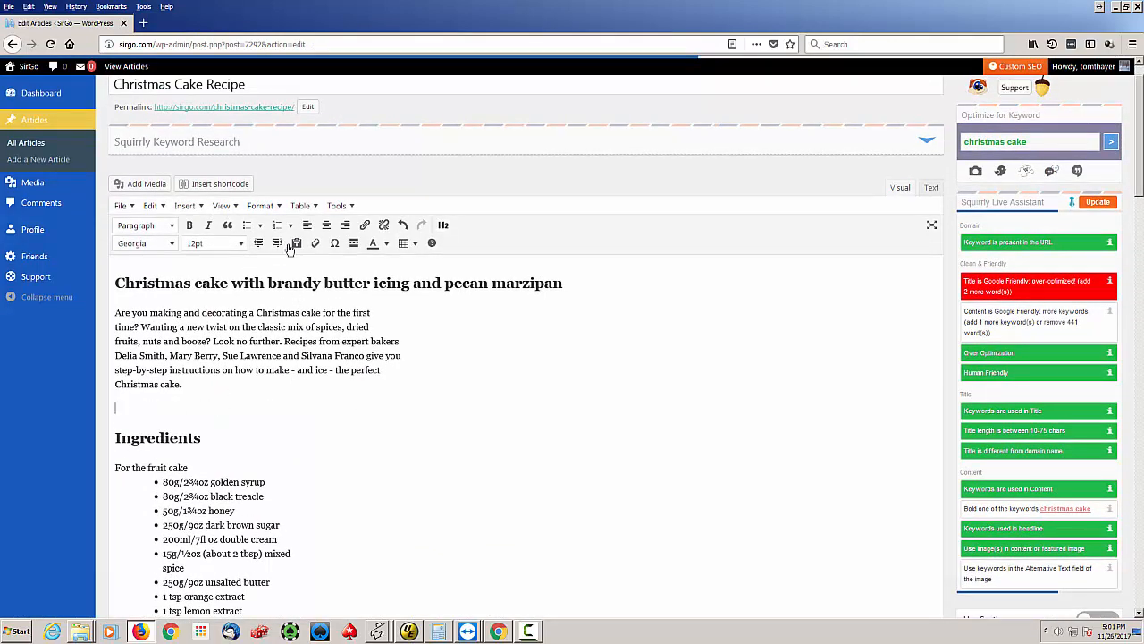
Step: Open the Vimeo shortcode settings and dismiss them without inserting anything
left_click(222, 183)
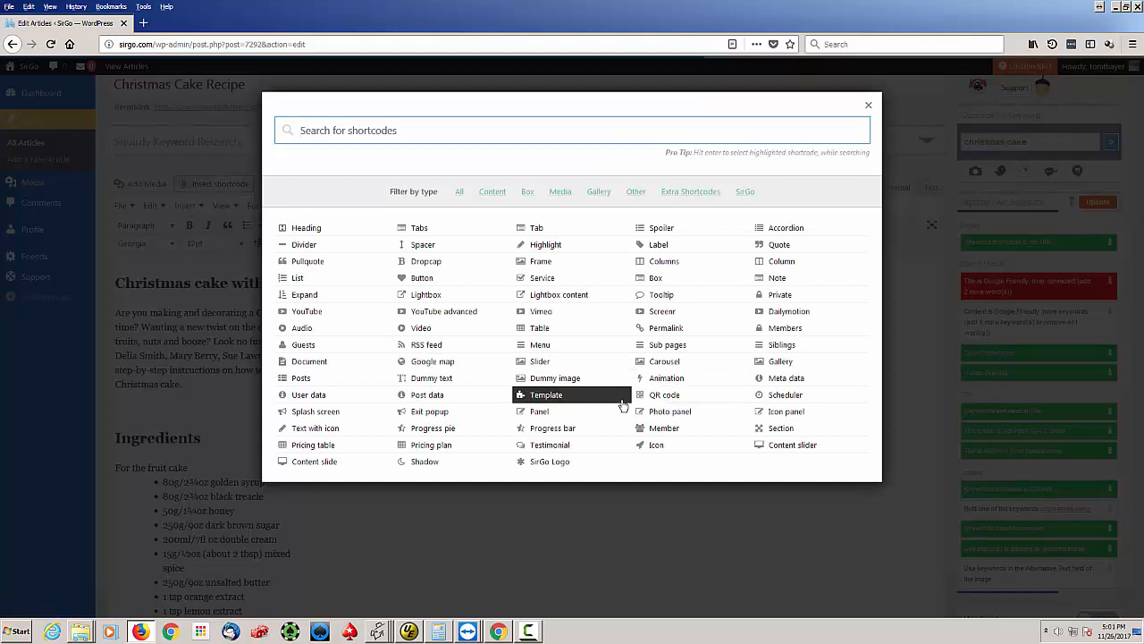
left_click(542, 313)
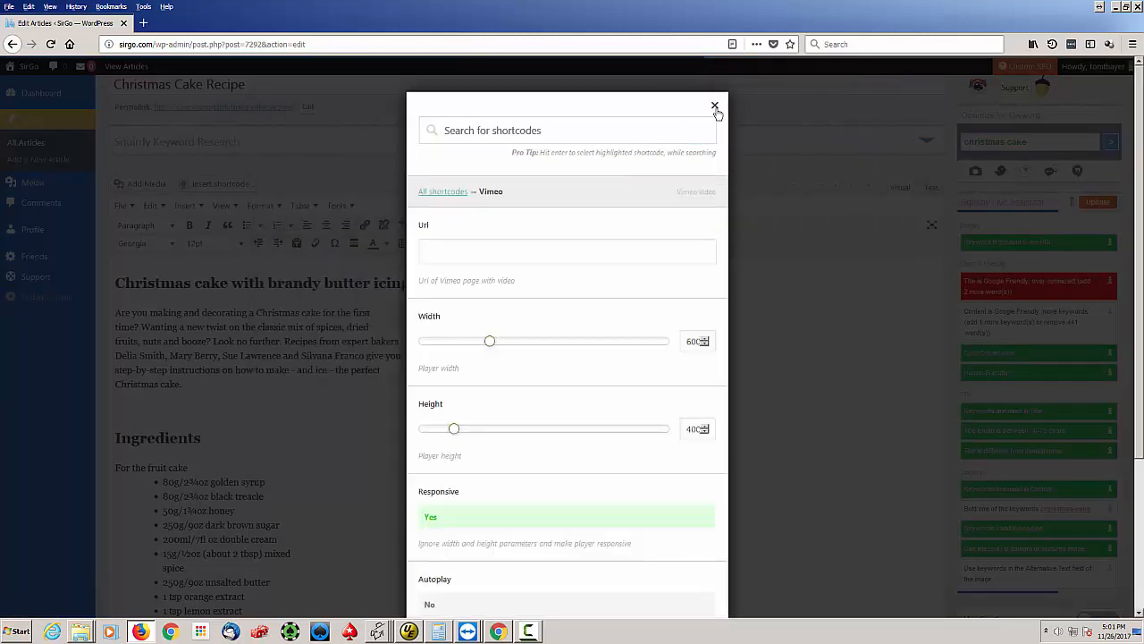
left_click(717, 107)
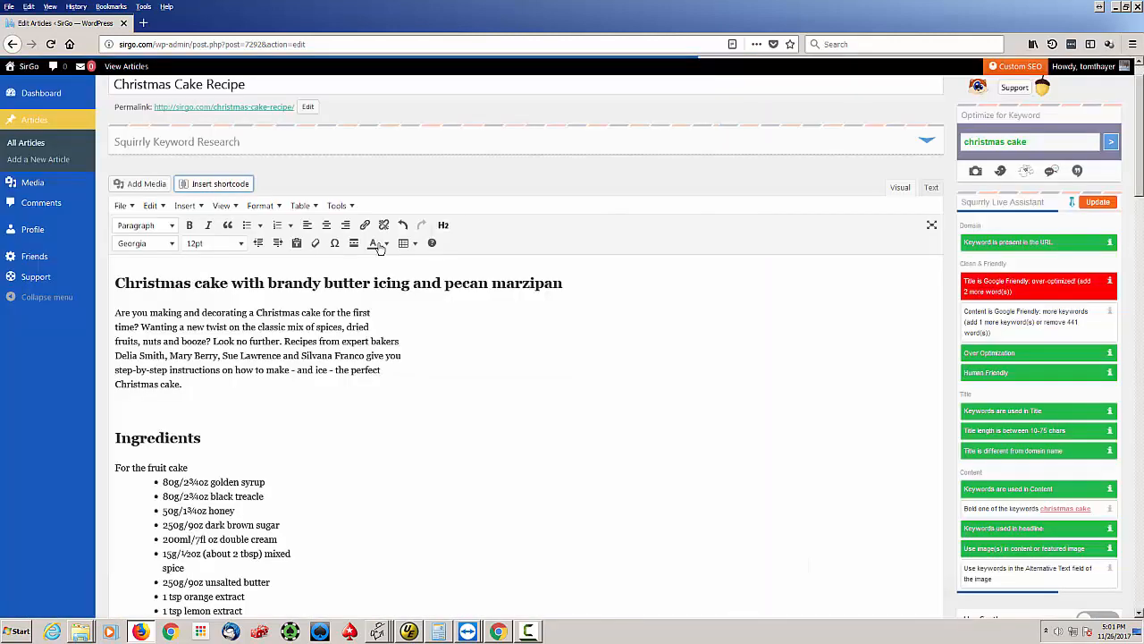
Step: Preview and insert a sample [su_table] shortcode, then undo the inserted table
left_click(234, 187)
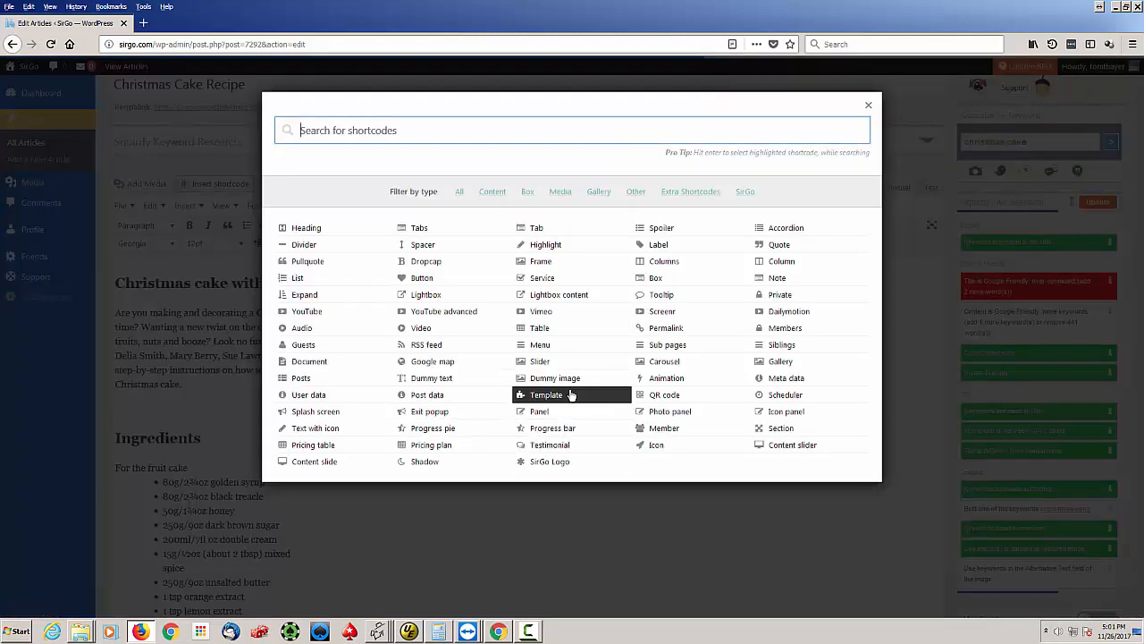
left_click(540, 329)
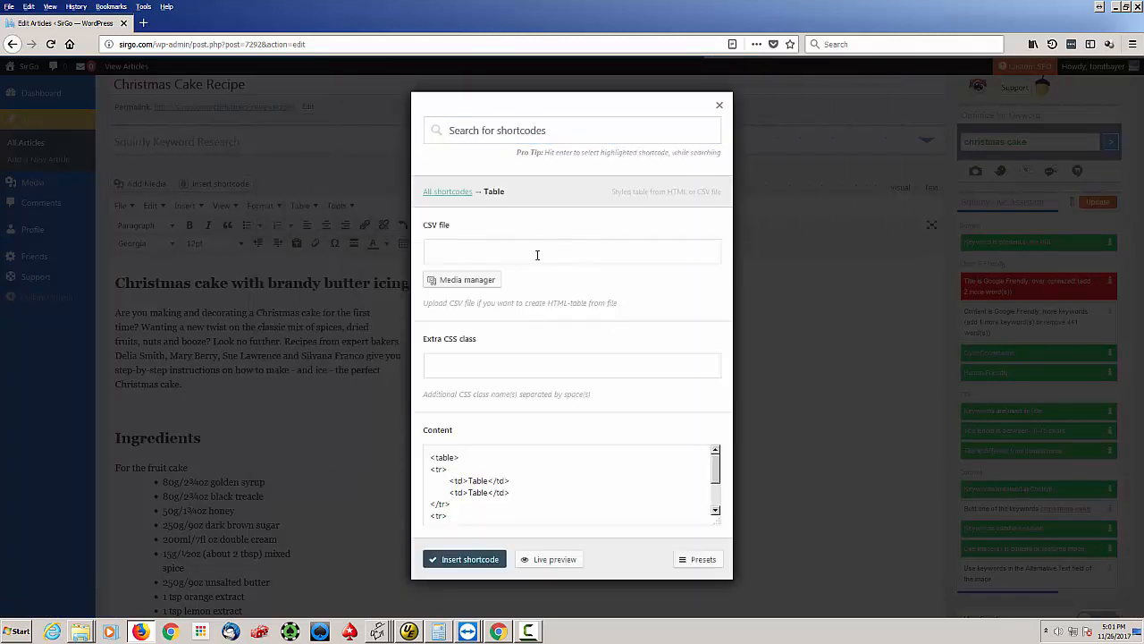
left_click(492, 256)
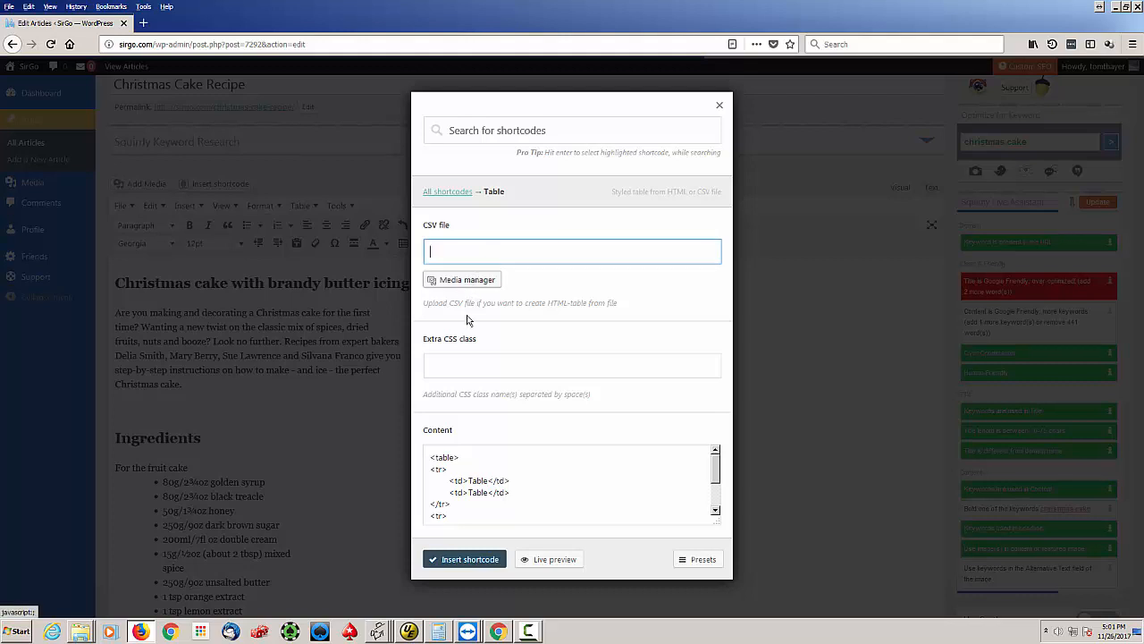
scroll(487, 447, "down", 3)
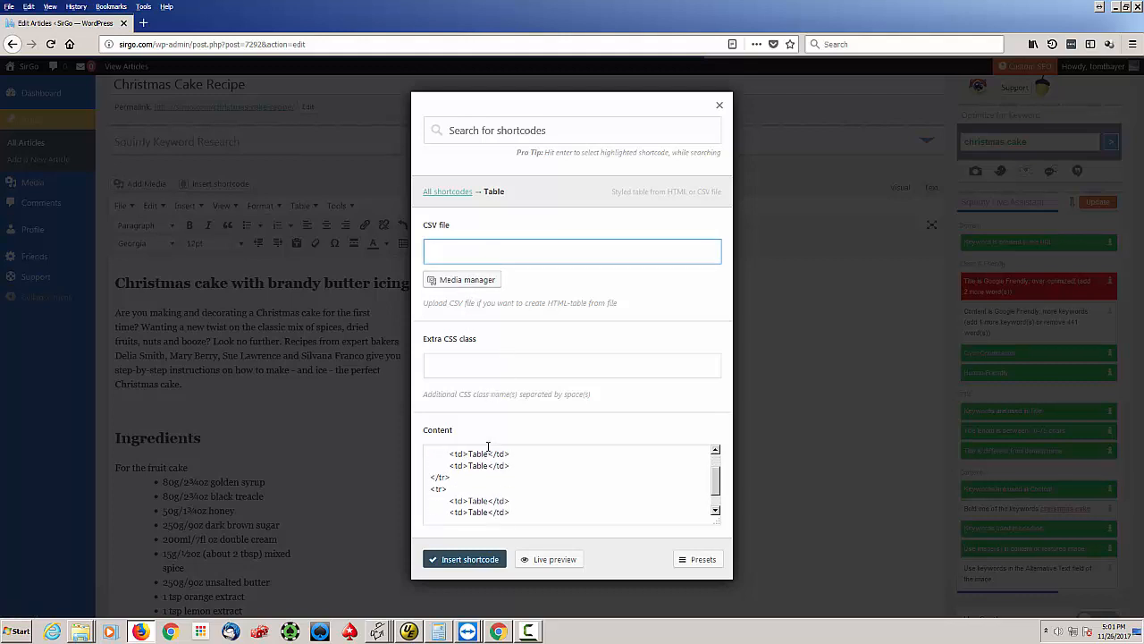
scroll(499, 500, "up", 3)
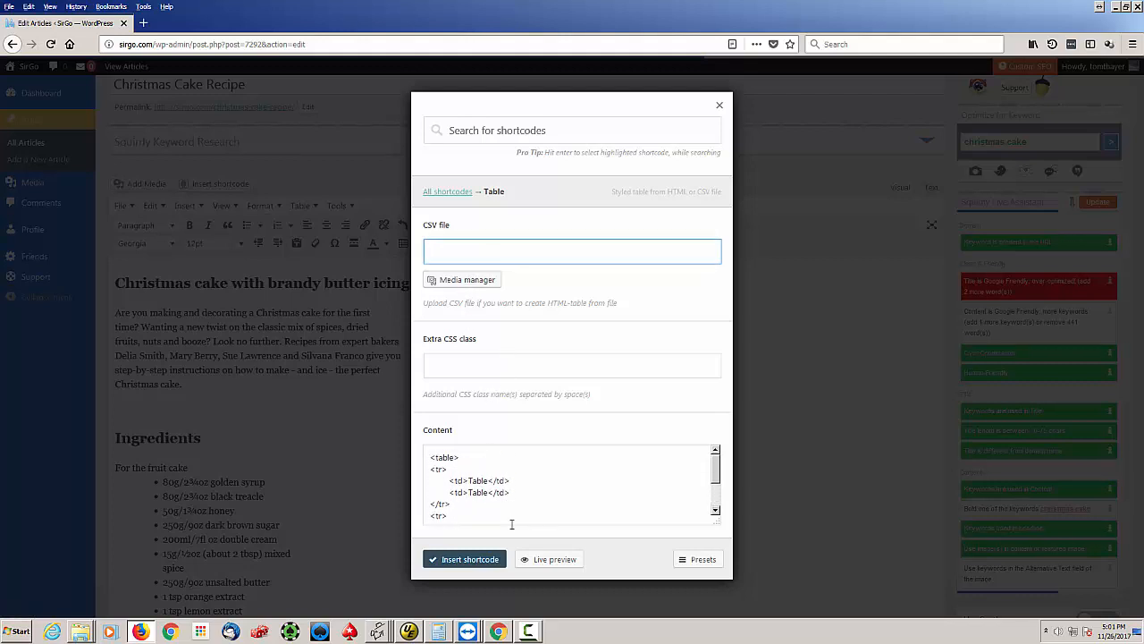
left_click(544, 560)
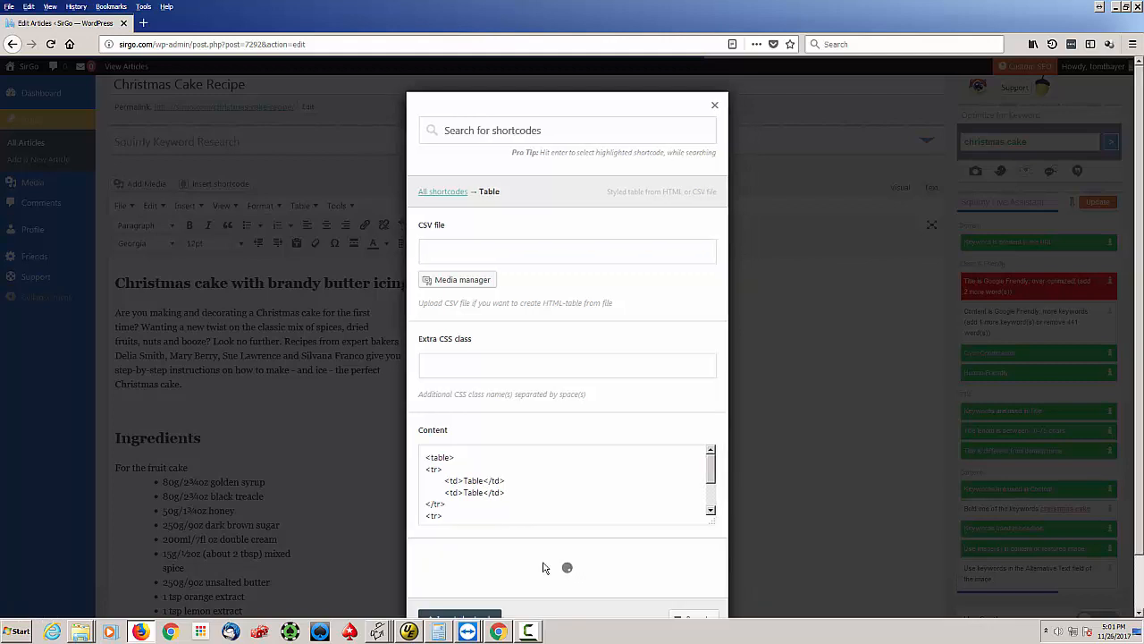
scroll(533, 491, "down", 2)
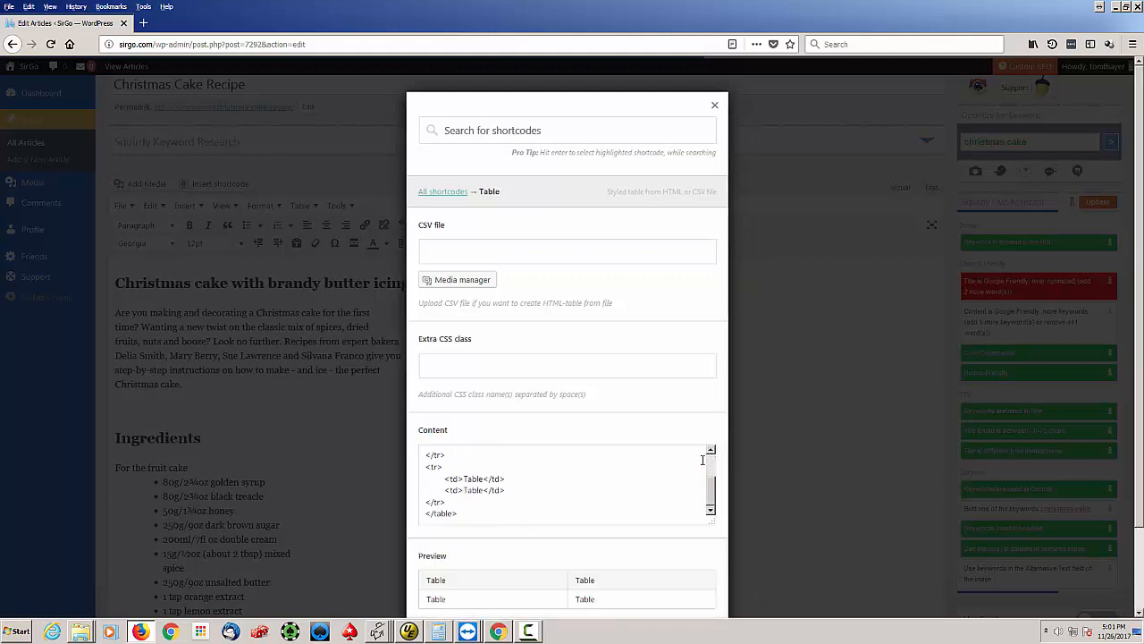
scroll(748, 459, "down", 3)
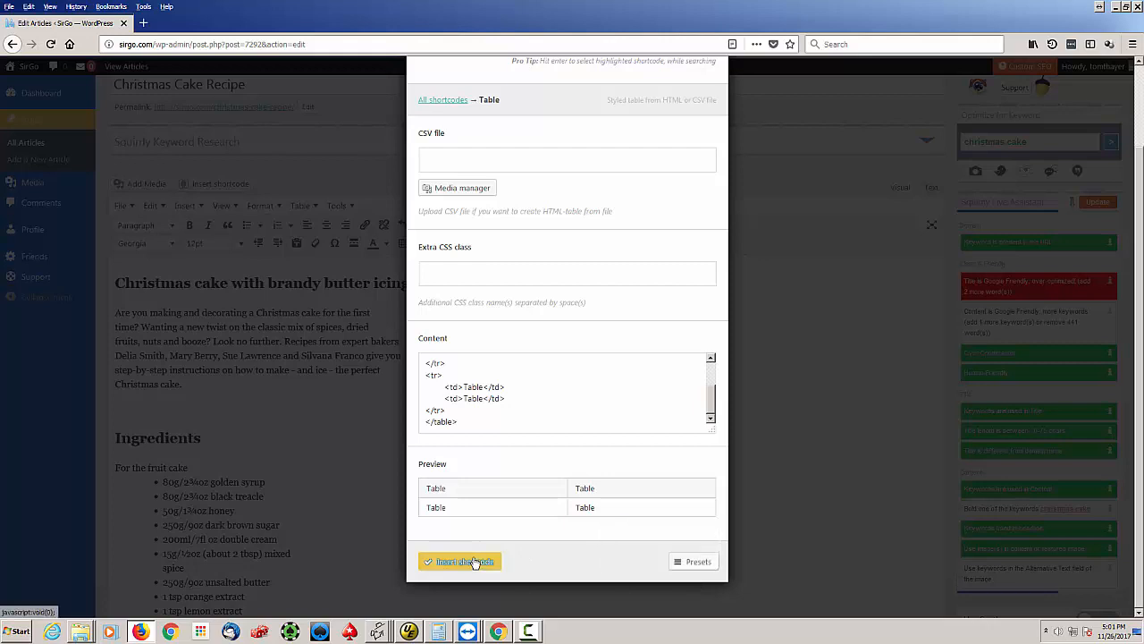
left_click(475, 561)
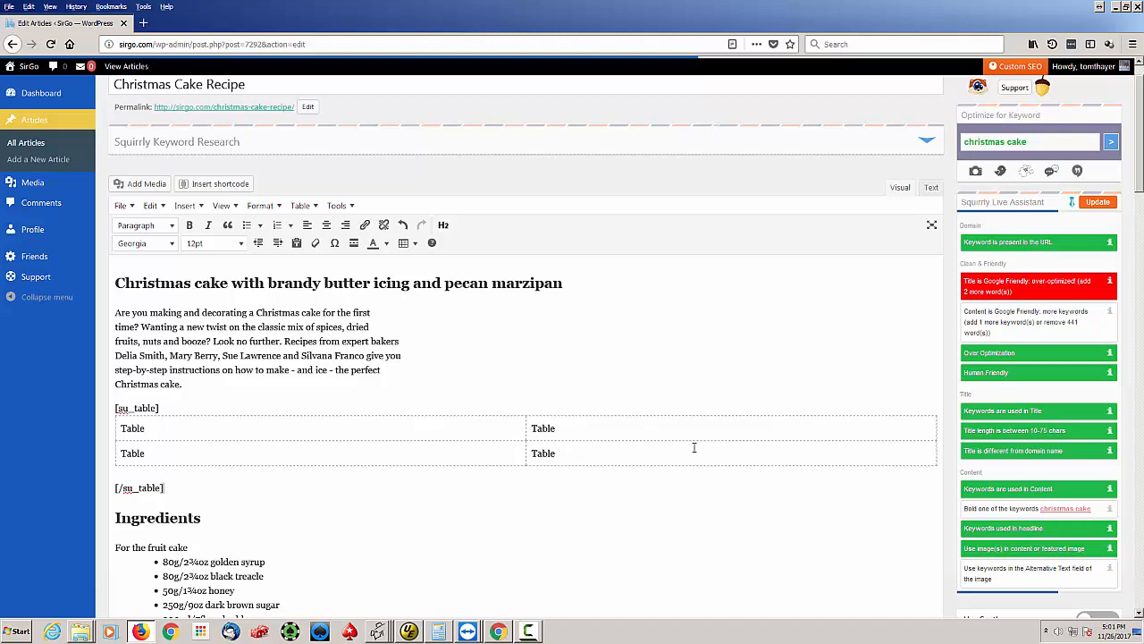
key("ctrl+z")
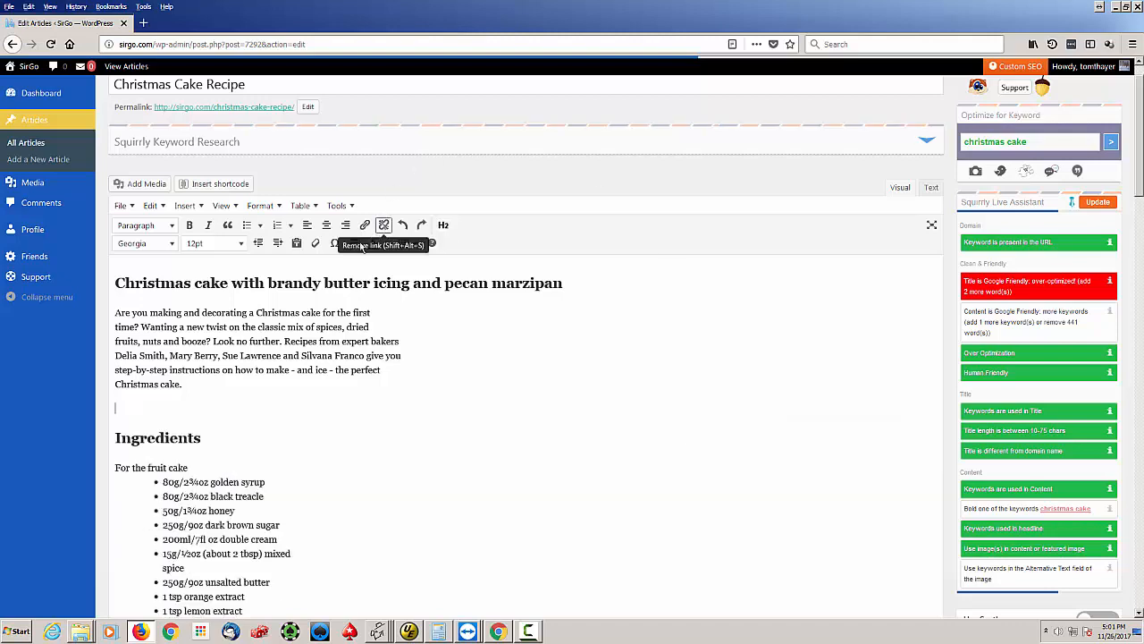
Step: Choose the Tooltip shortcode and give it a shadow and rounded corners
left_click(215, 185)
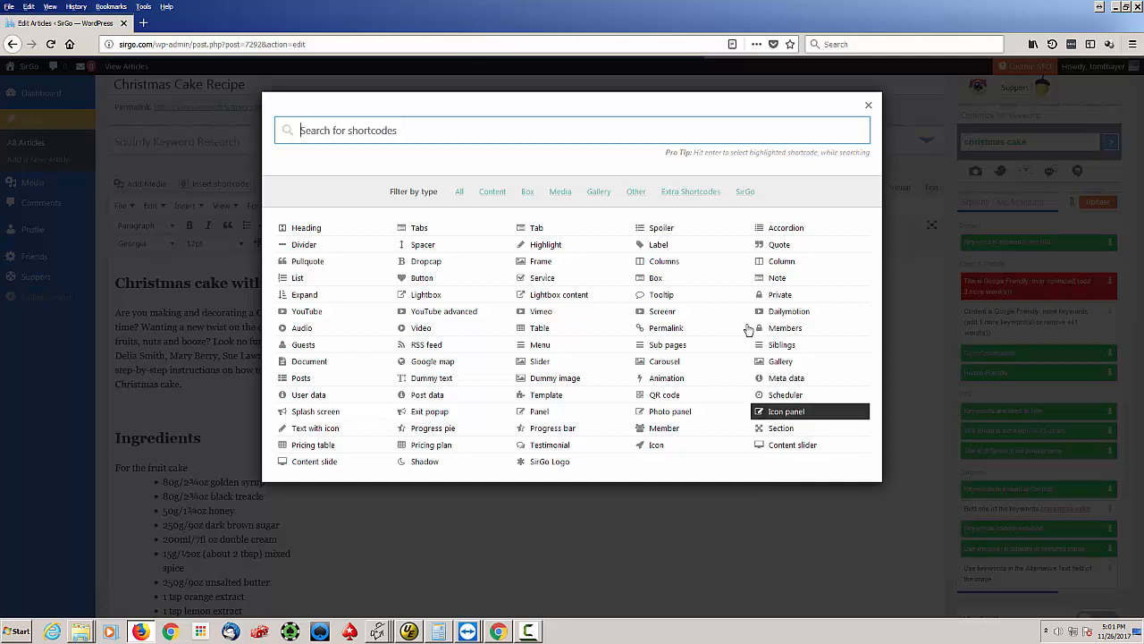
left_click(659, 296)
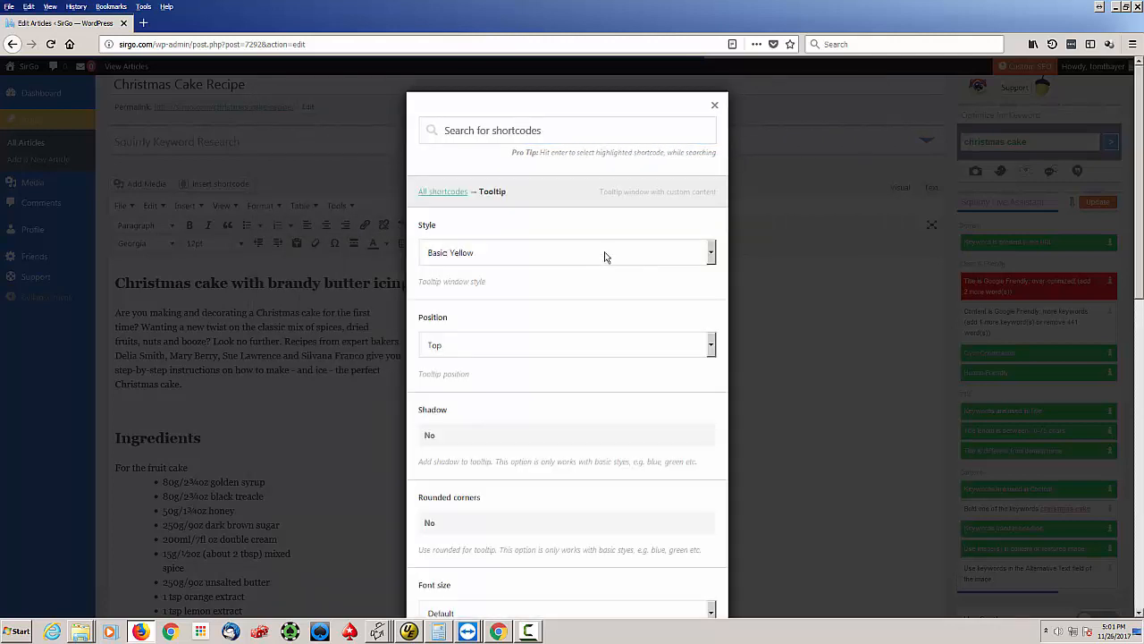
scroll(603, 413, "down", 1)
left_click(555, 373)
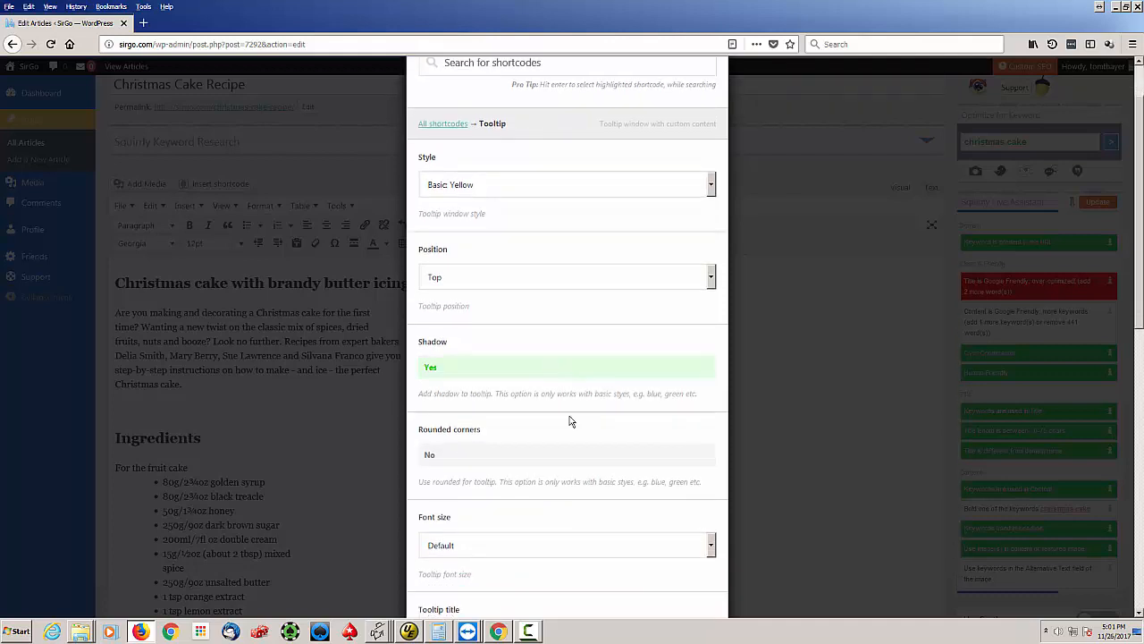
scroll(627, 427, "down", 2)
left_click(556, 319)
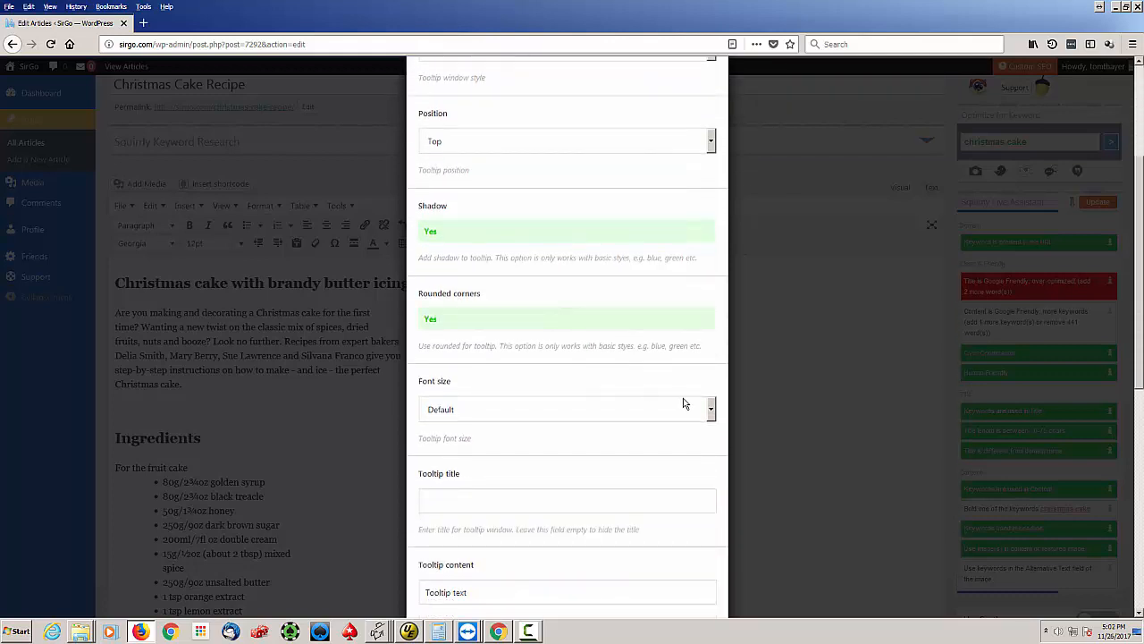
scroll(675, 393, "down", 3)
Step: Replace the placeholder tooltip content with 'The content goes here'
left_click(525, 301)
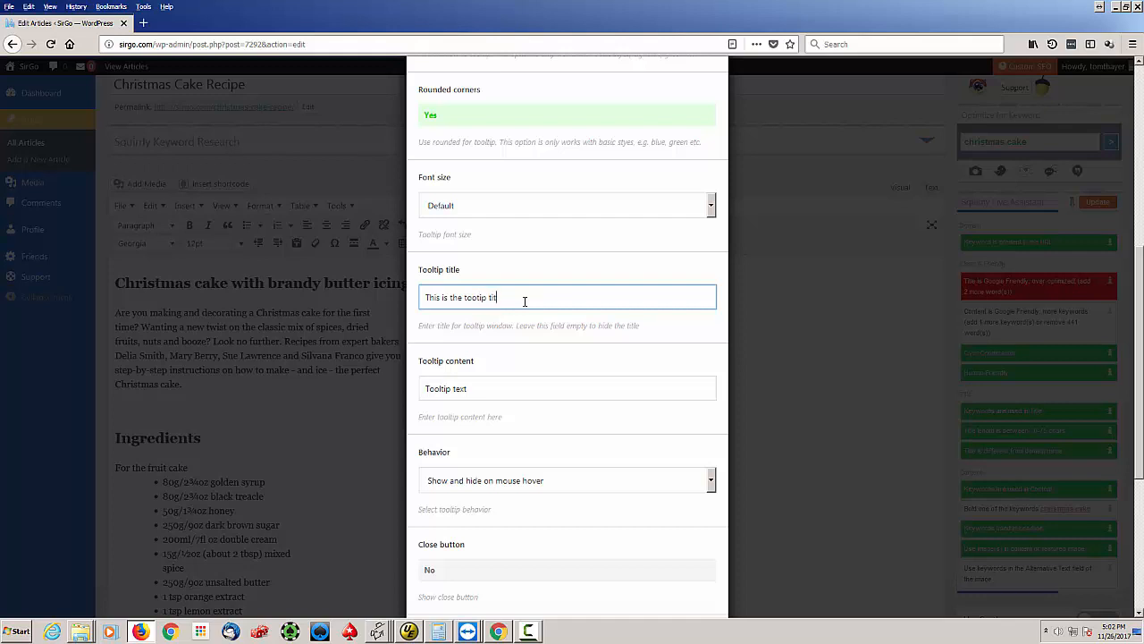
left_click(511, 386)
key("ctrl+a")
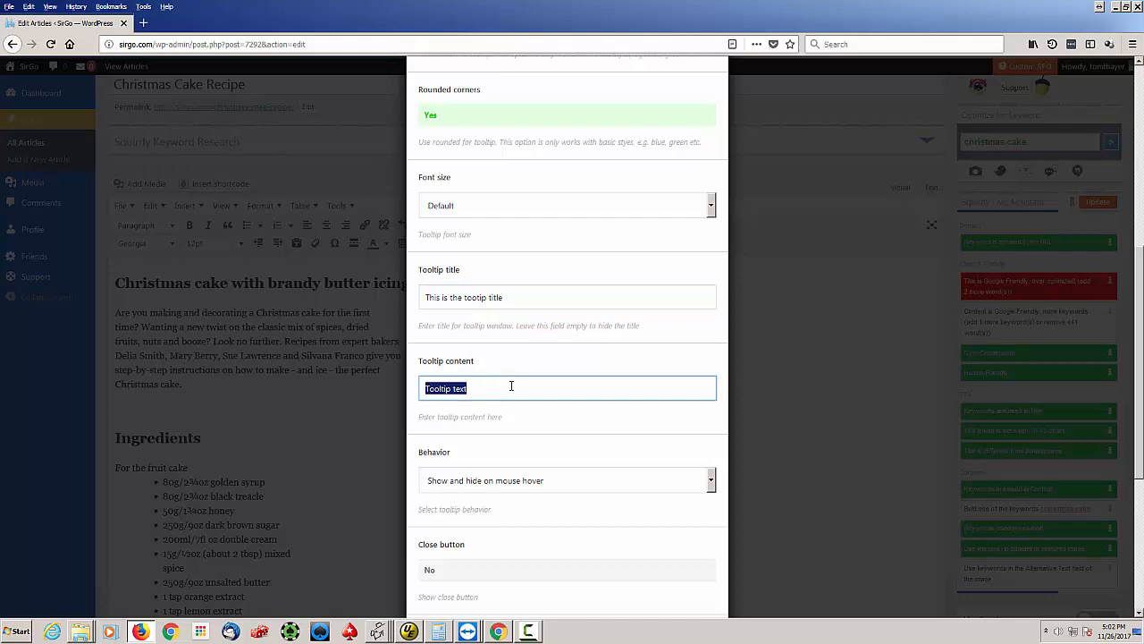
type("The content goes here")
scroll(602, 375, "down", 4)
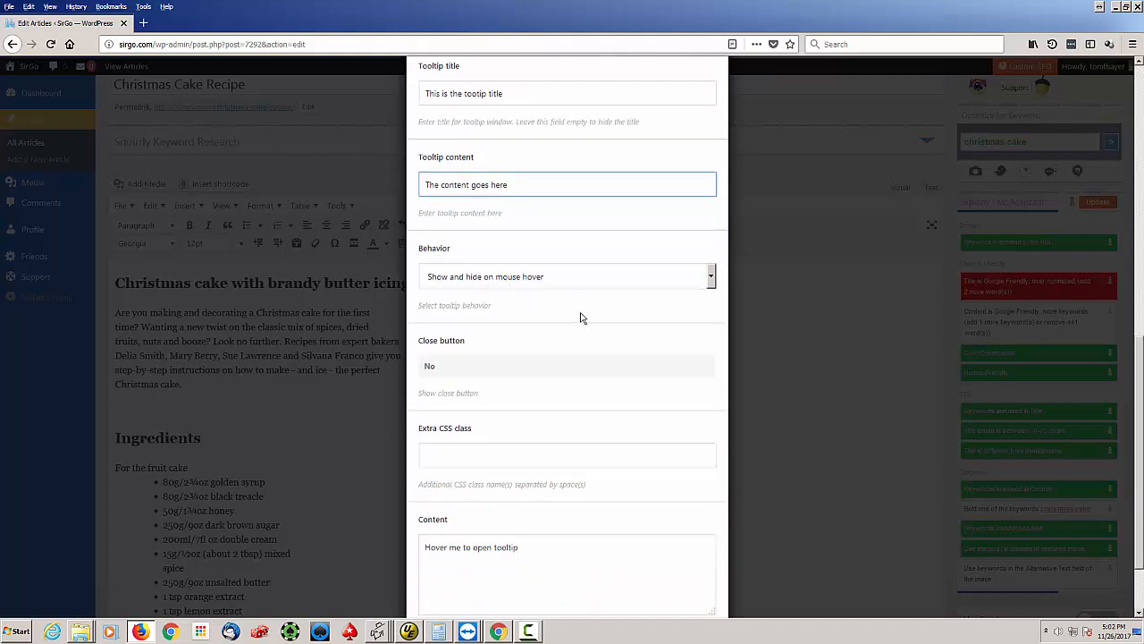
Step: Keep the tooltip showing on hover, add a close button, and insert it into the article
left_click(541, 281)
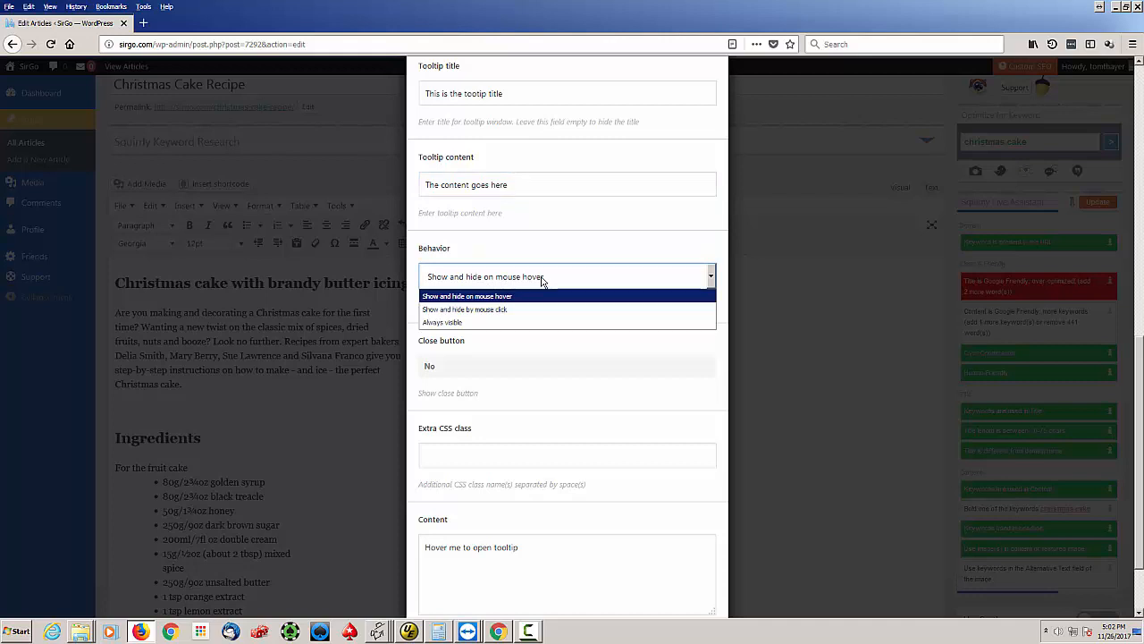
left_click(542, 281)
scroll(545, 332, "down", 2)
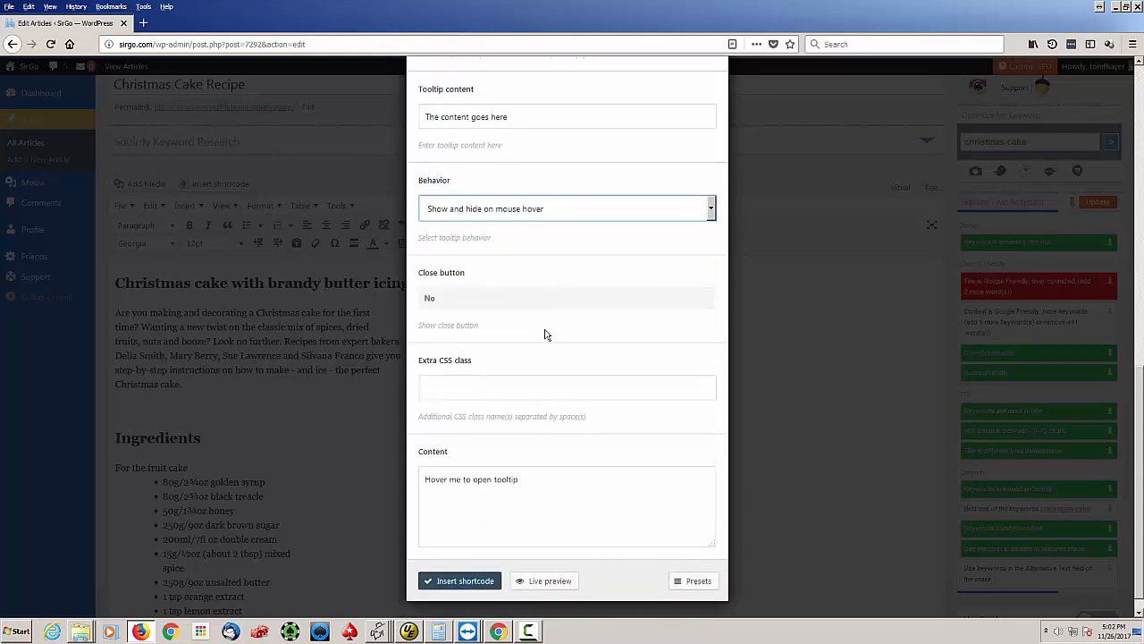
left_click(516, 288)
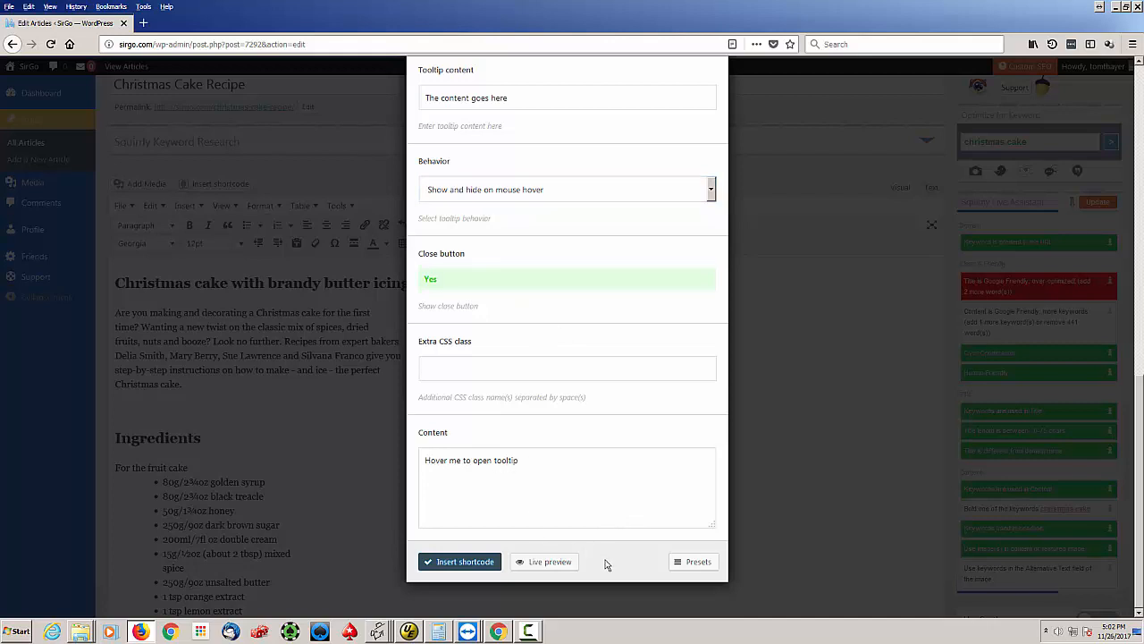
left_click(463, 563)
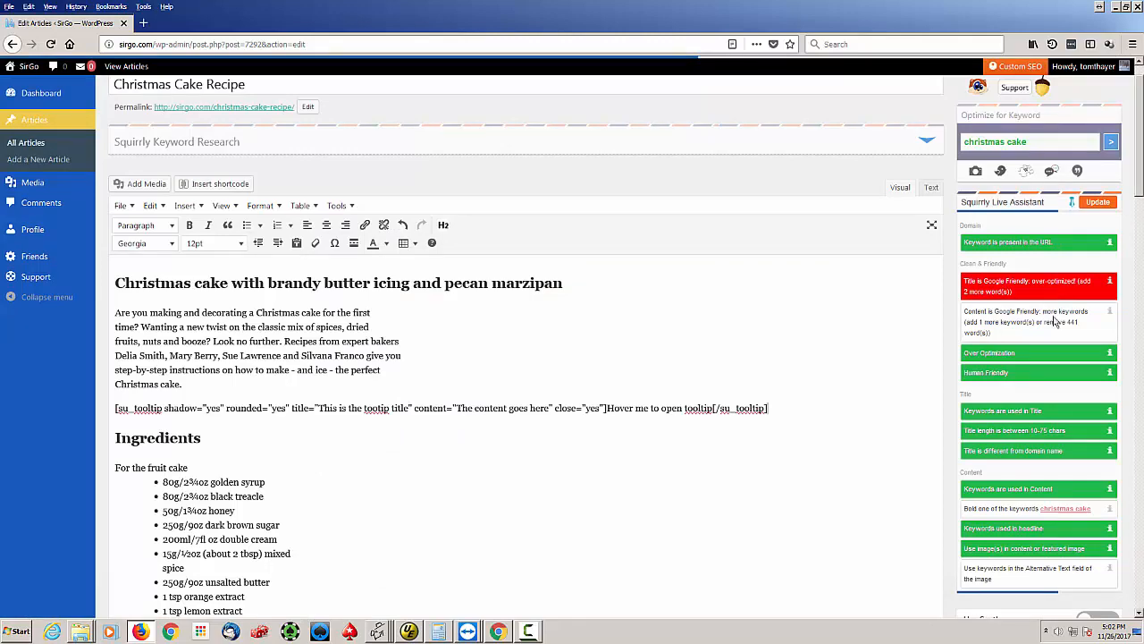
scroll(1060, 331, "down", 4)
left_click(1080, 475)
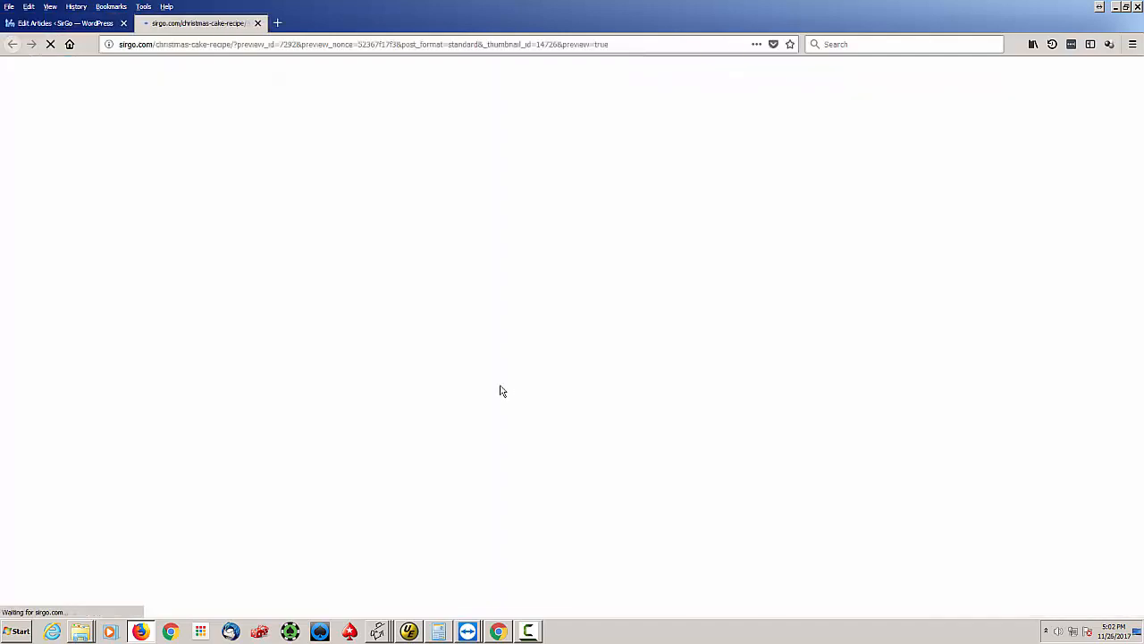
scroll(494, 388, "down", 3)
scroll(494, 388, "down", 2)
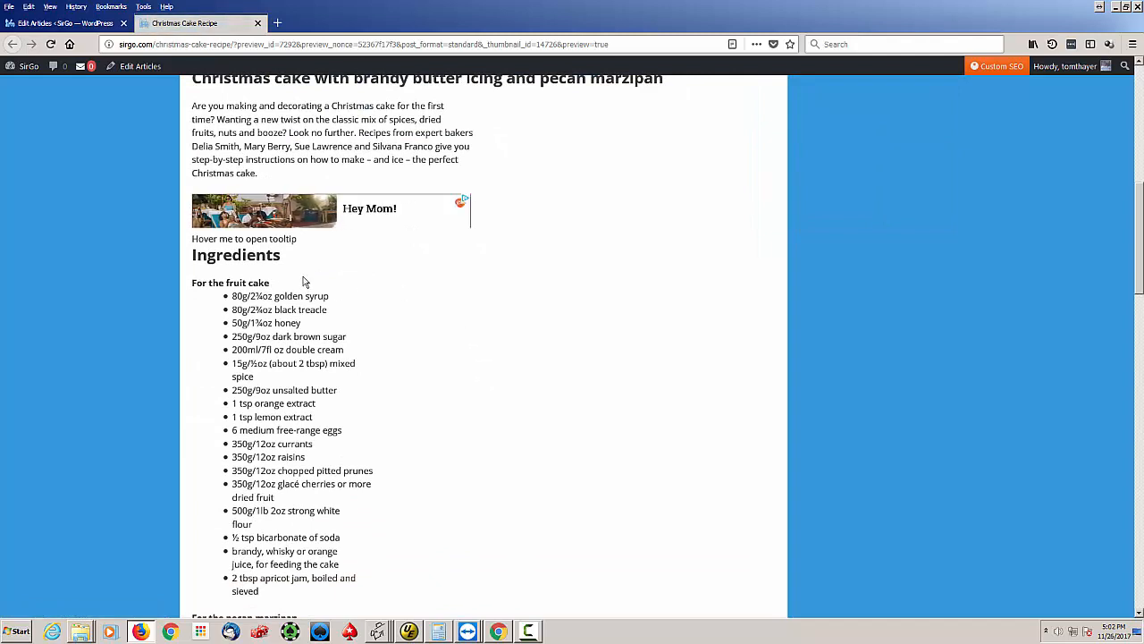
mouse_move(280, 240)
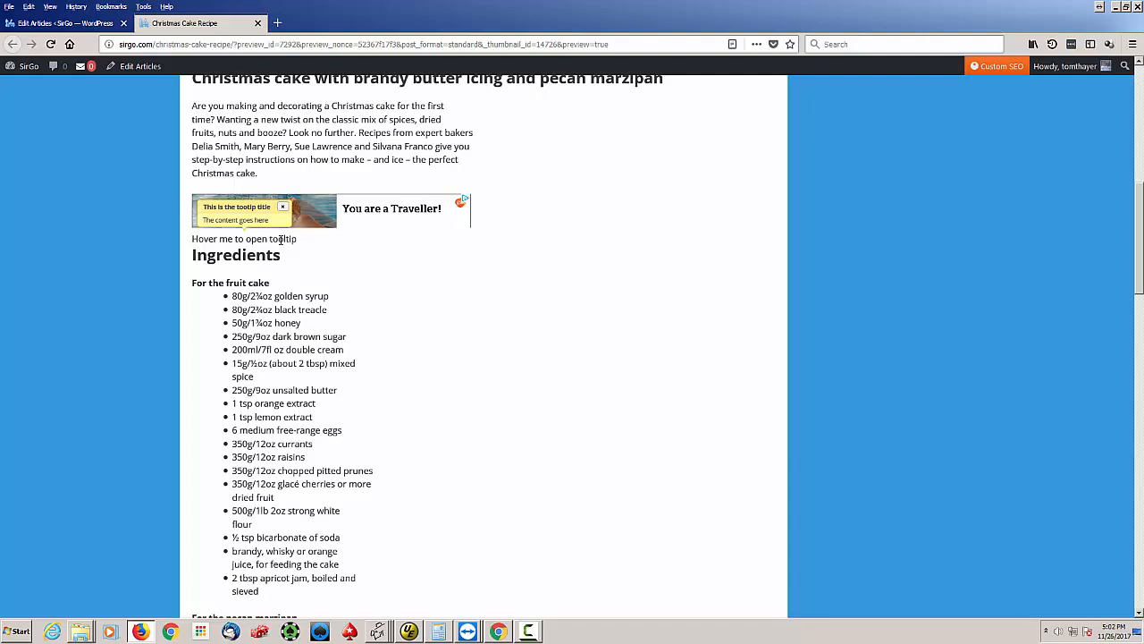
mouse_move(284, 239)
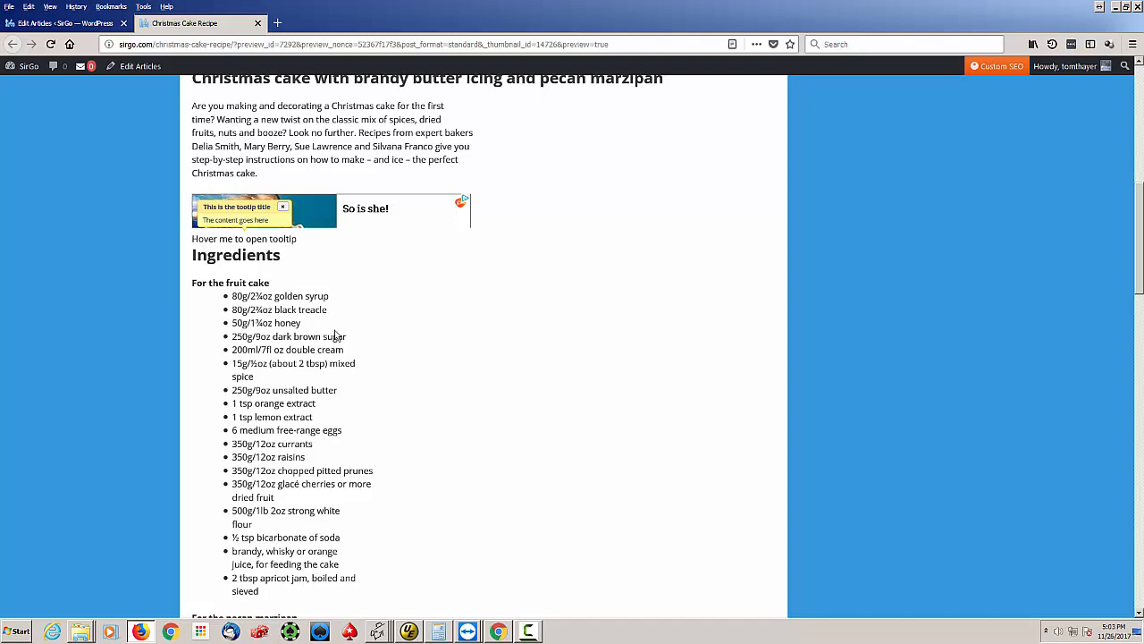
left_click(258, 22)
scroll(296, 397, "up", 10)
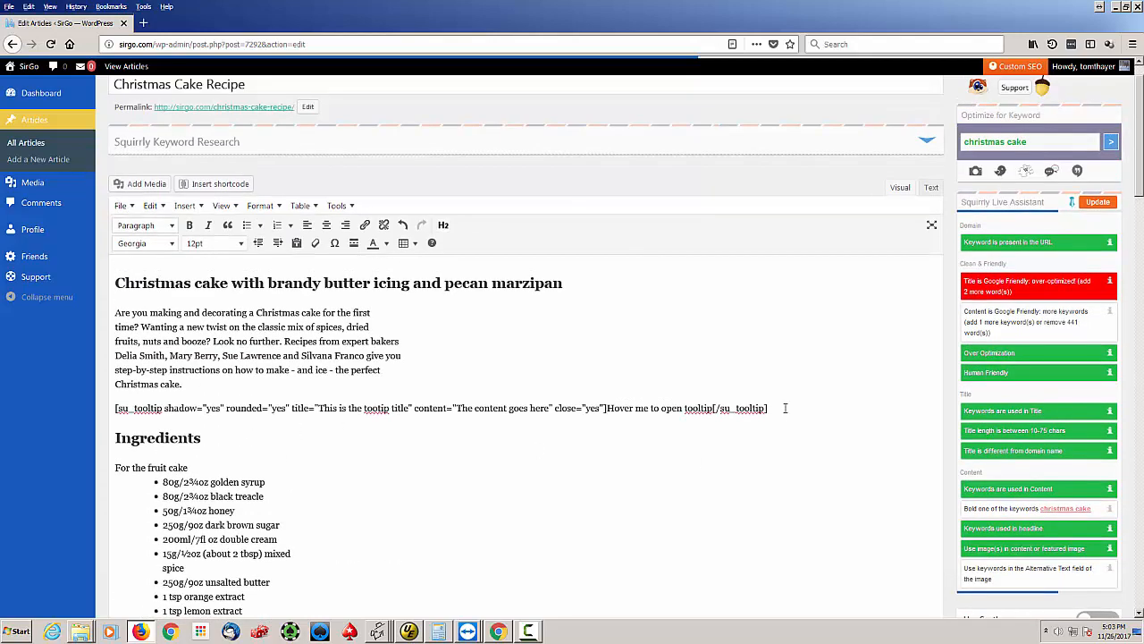
Step: Delete the tooltip shortcode line and the leftover empty line above Ingredients
left_click_drag(785, 408, 116, 412)
key("Delete")
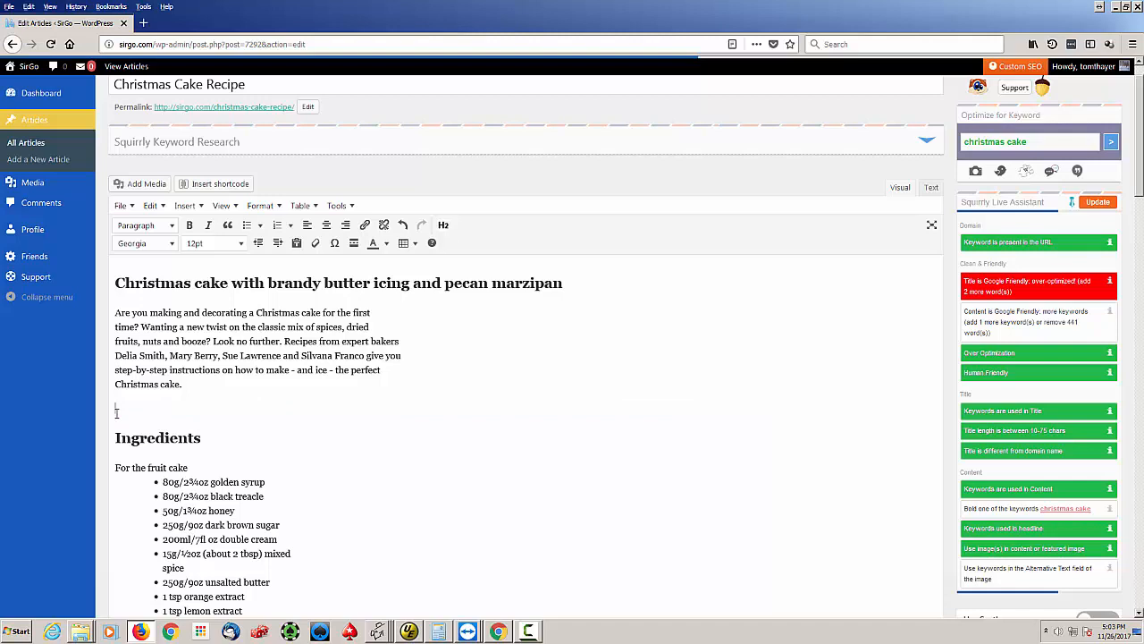
key("Delete")
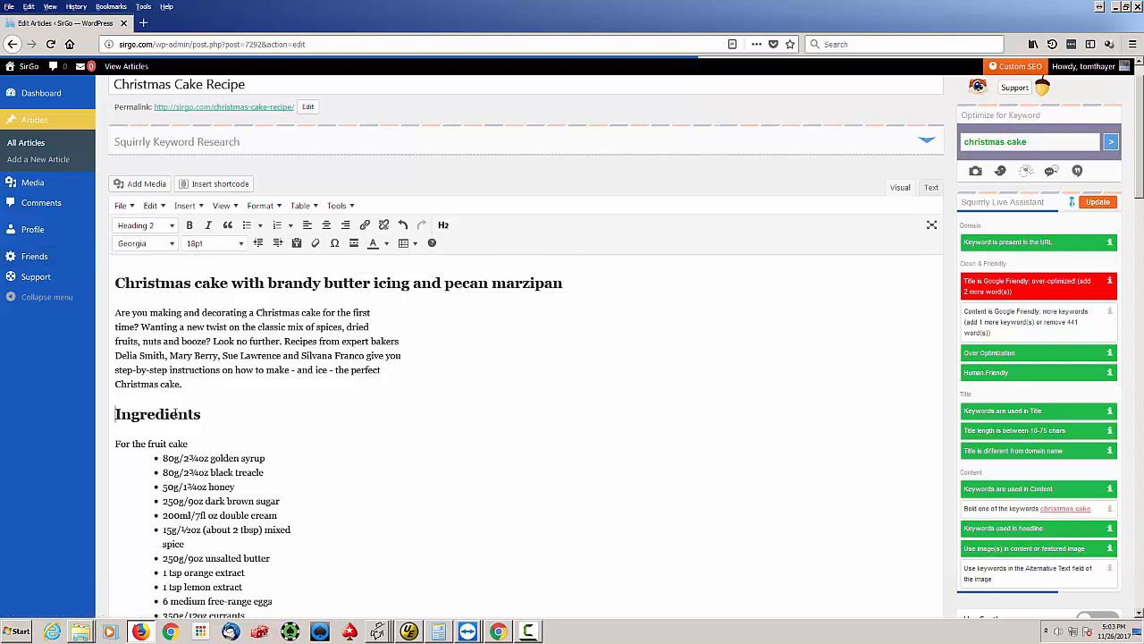
Step: Colour the Ingredients heading teal using the Text color choices
double_click(175, 413)
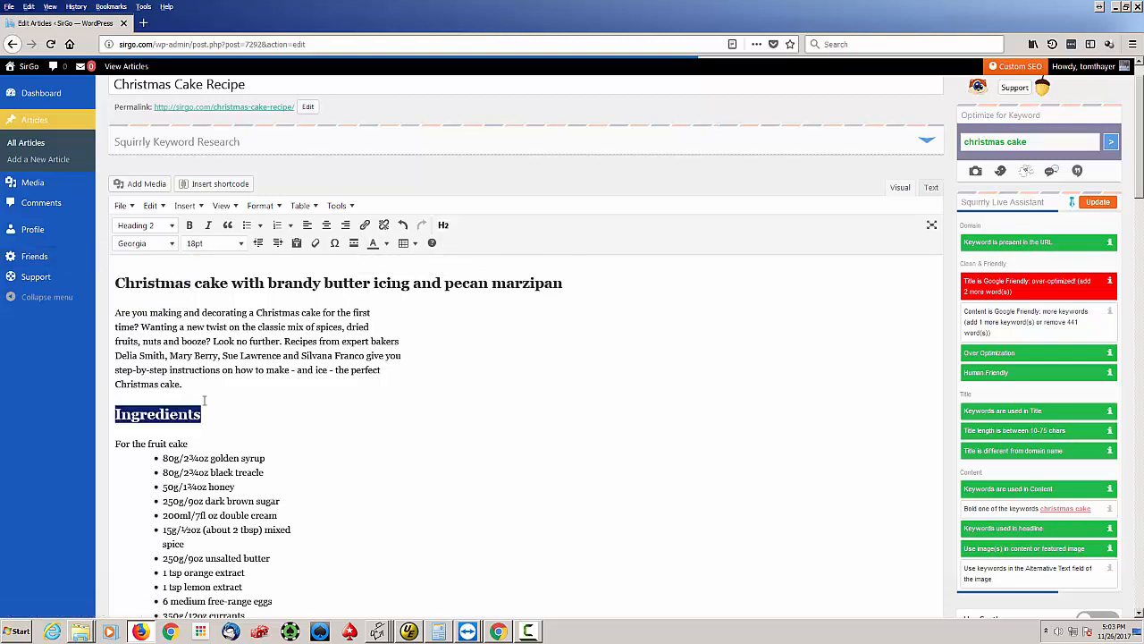
left_click(386, 244)
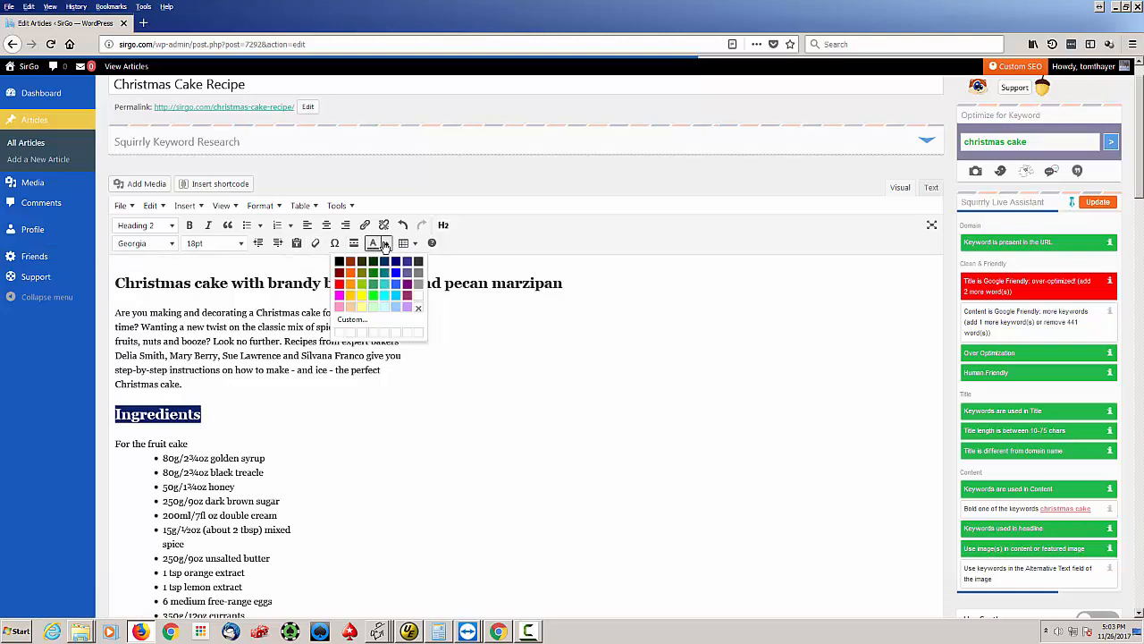
left_click(383, 288)
left_click(804, 530)
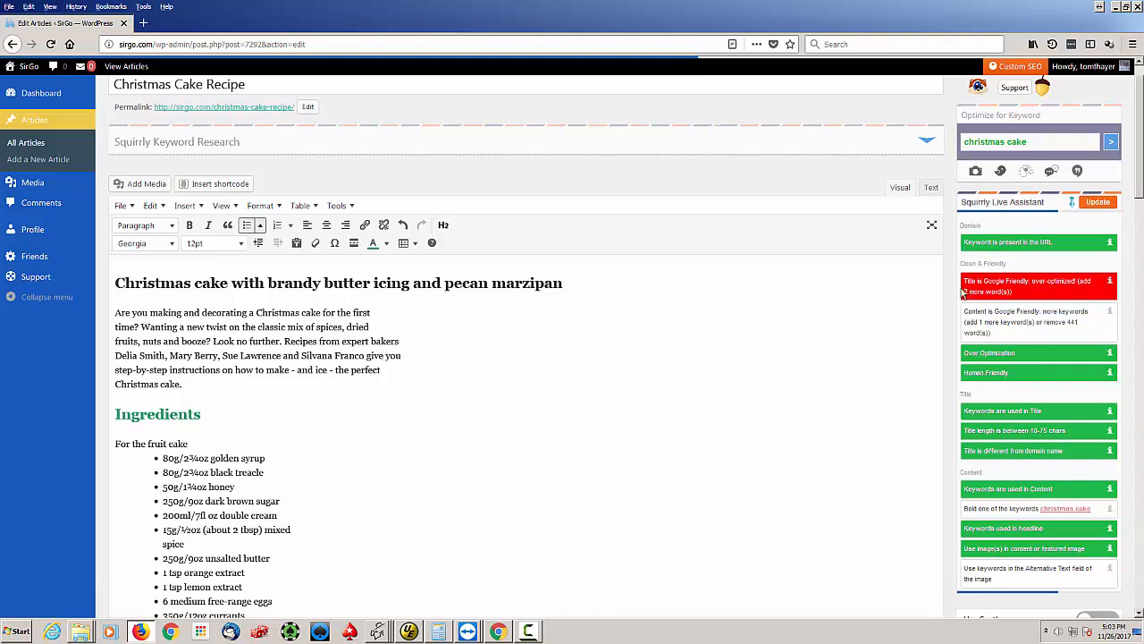
scroll(951, 380, "down", 2)
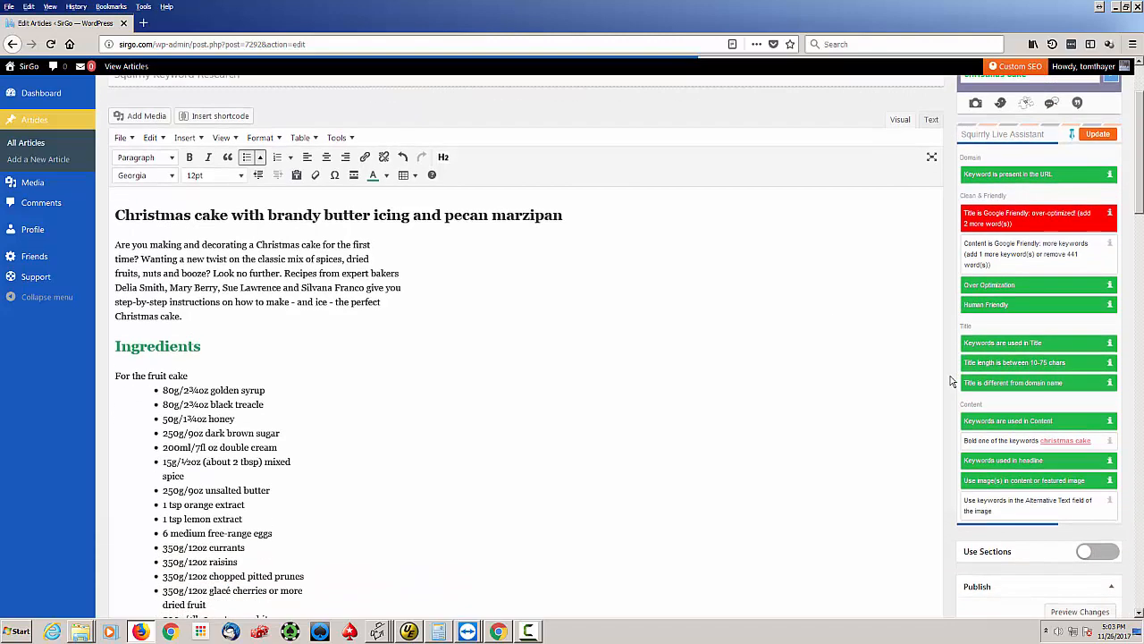
scroll(948, 379, "up", 3)
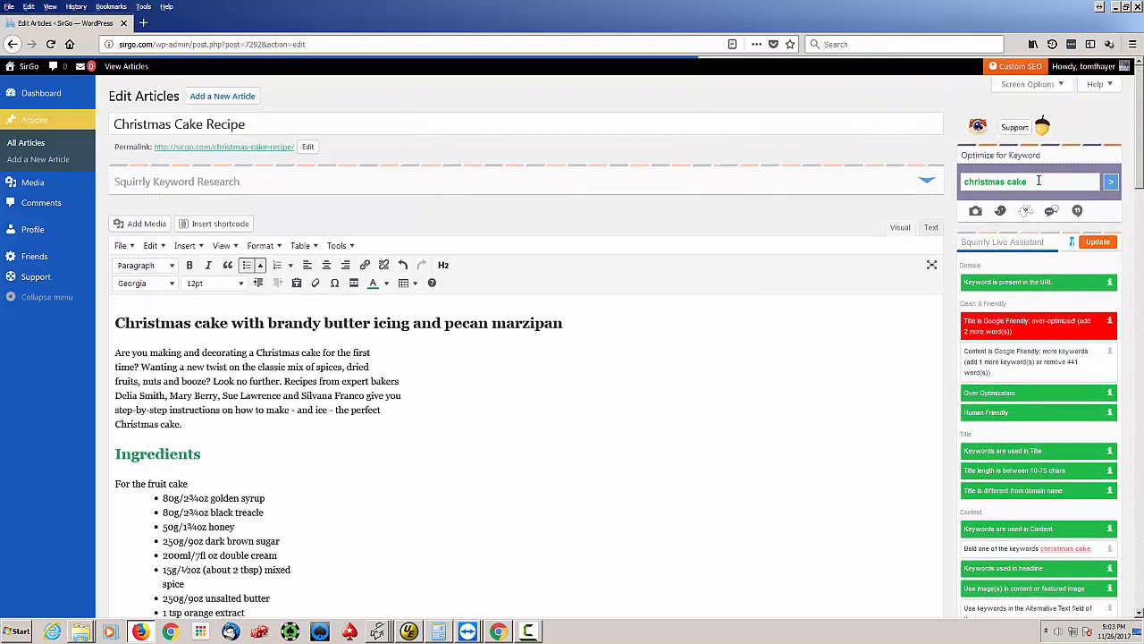
left_click(1038, 180)
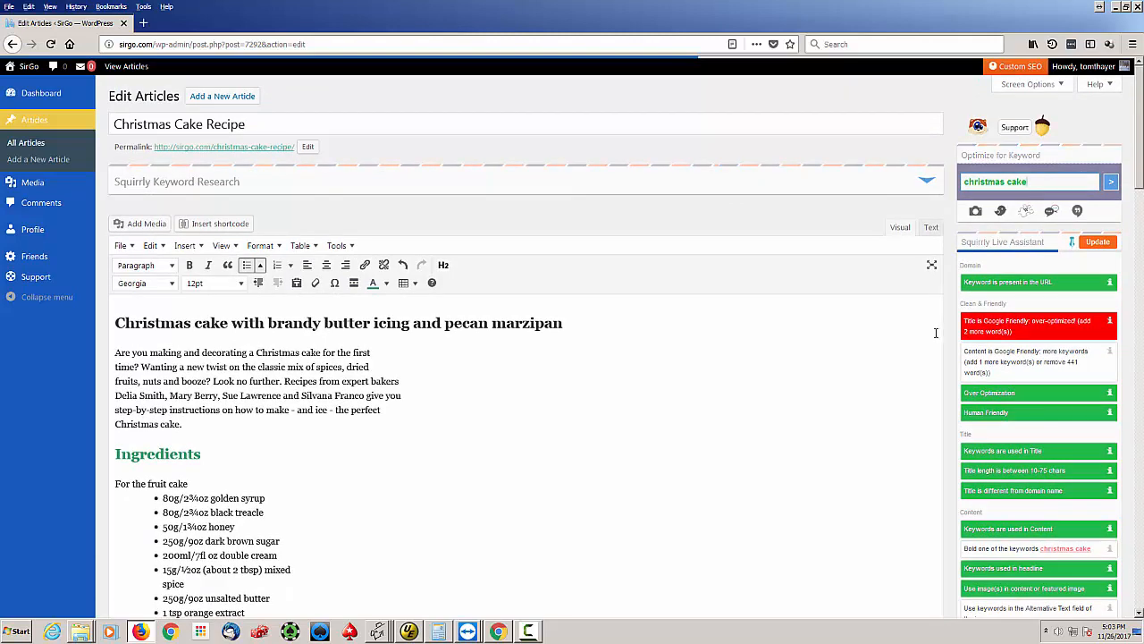
scroll(979, 234, "down", 1)
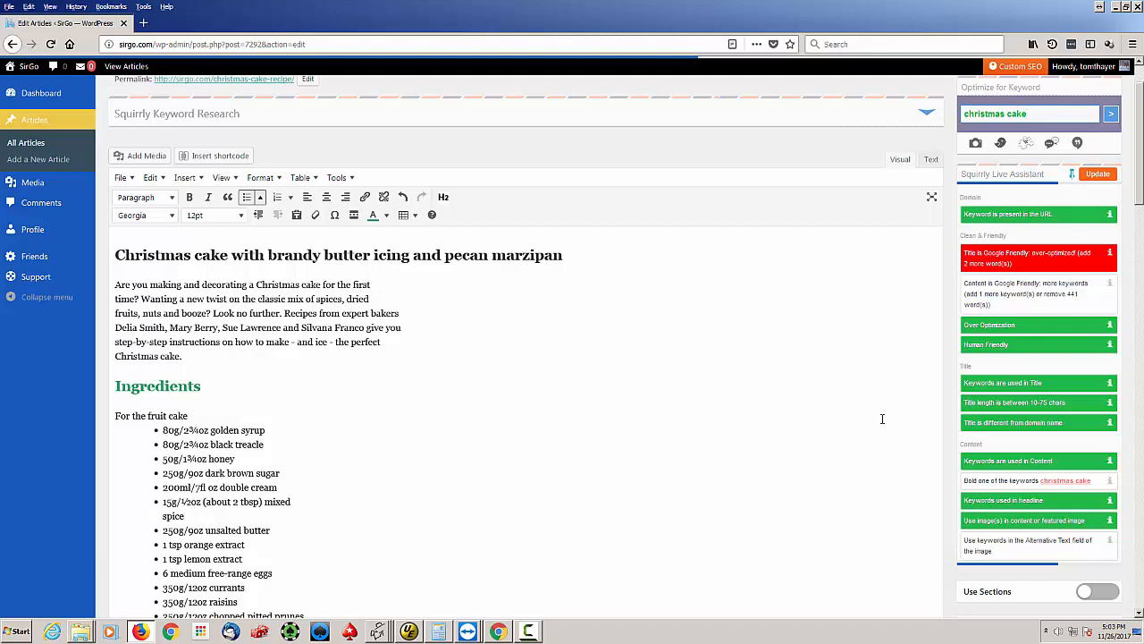
scroll(883, 419, "up", 2)
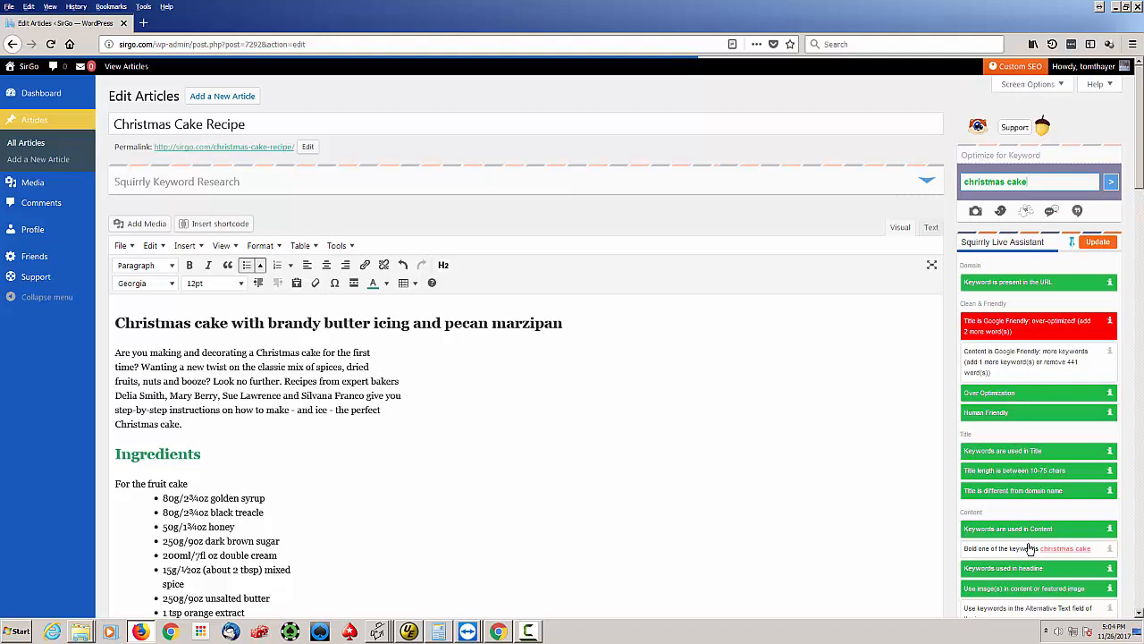
scroll(939, 523, "down", 3)
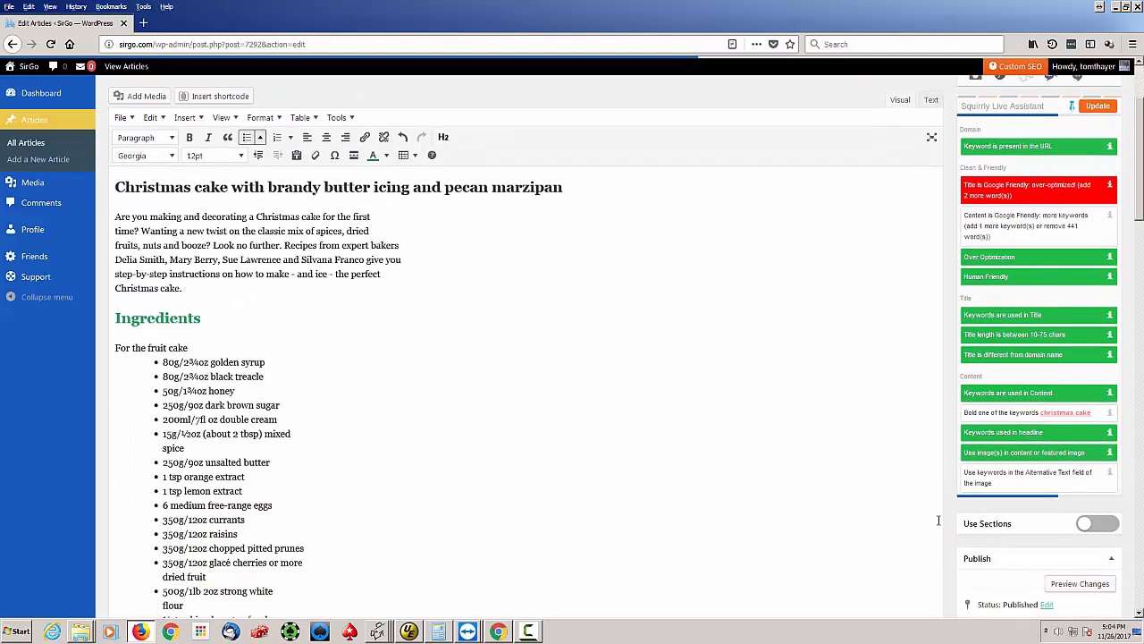
scroll(1003, 436, "up", 2)
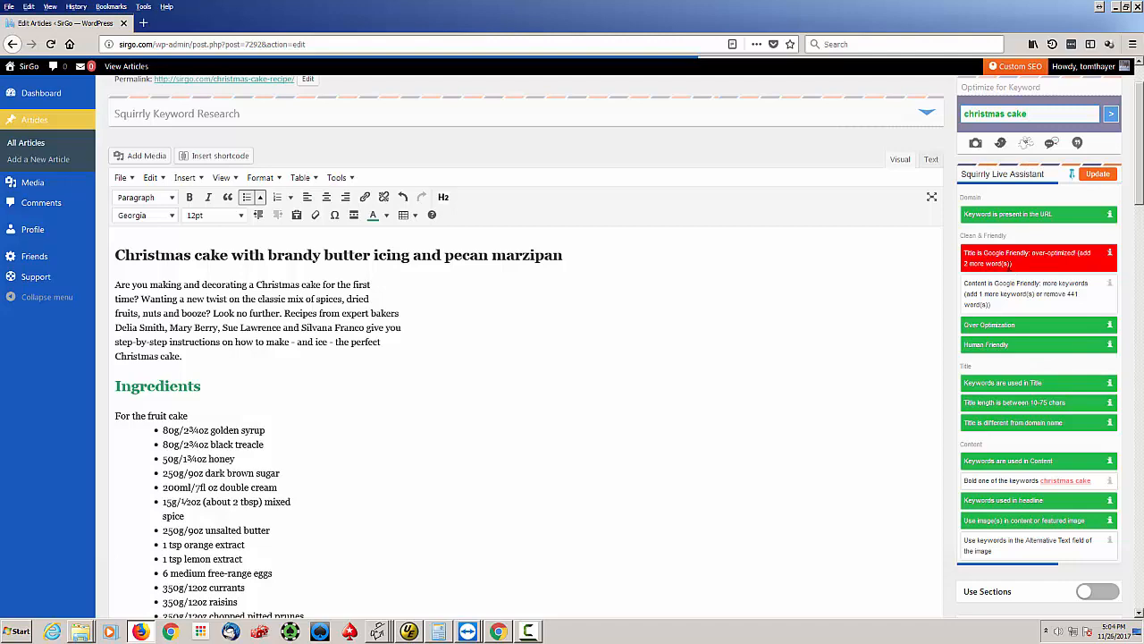
scroll(833, 346, "up", 2)
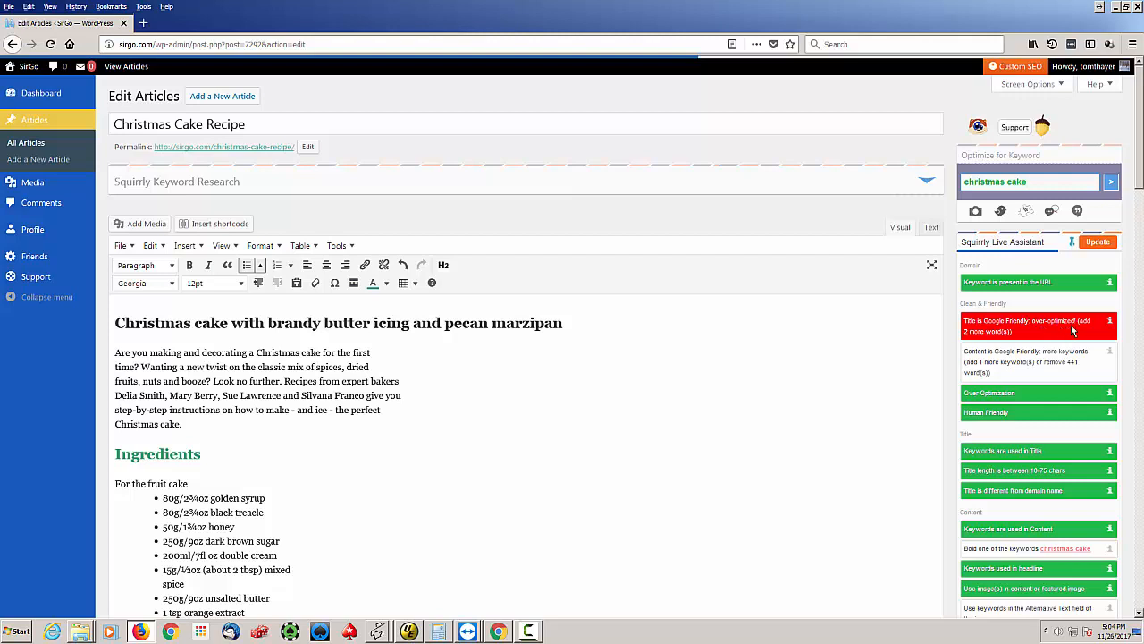
Step: Append 'For The Family' so the title reads 'Christmas Cake Recipe For The Family'
left_click(312, 127)
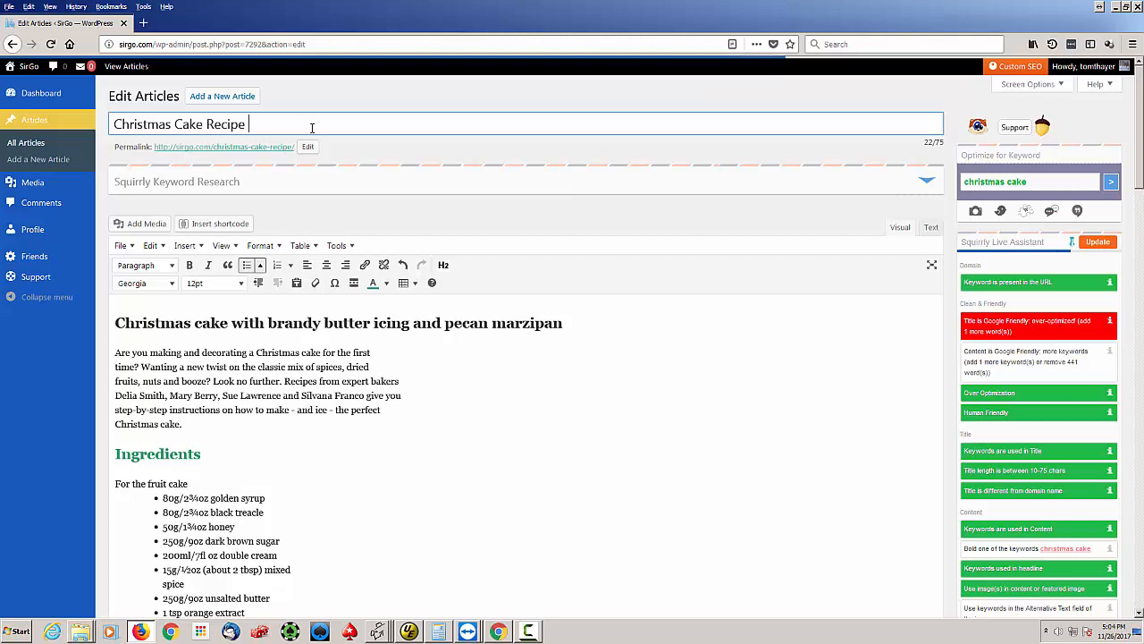
type("For The")
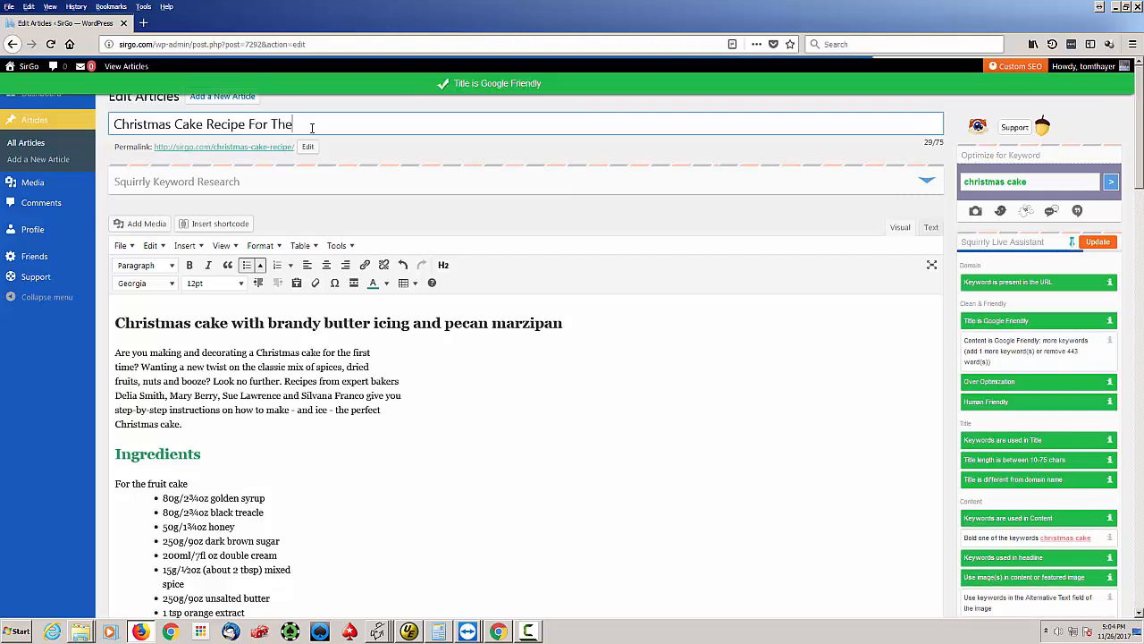
type(" Family")
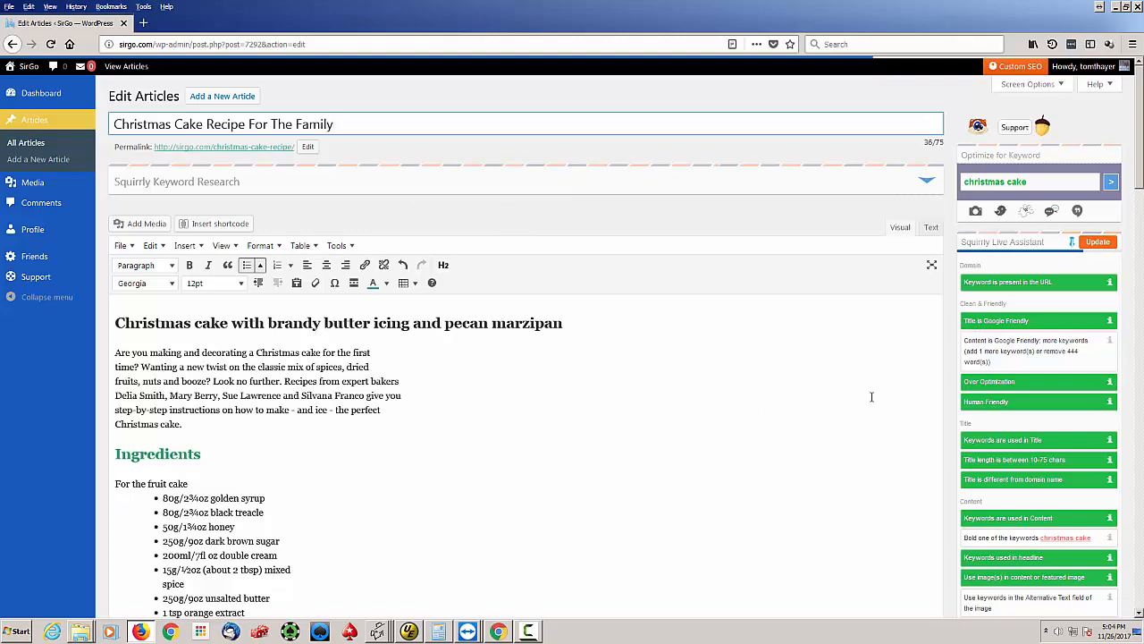
scroll(871, 399, "down", 5)
scroll(872, 399, "up", 4)
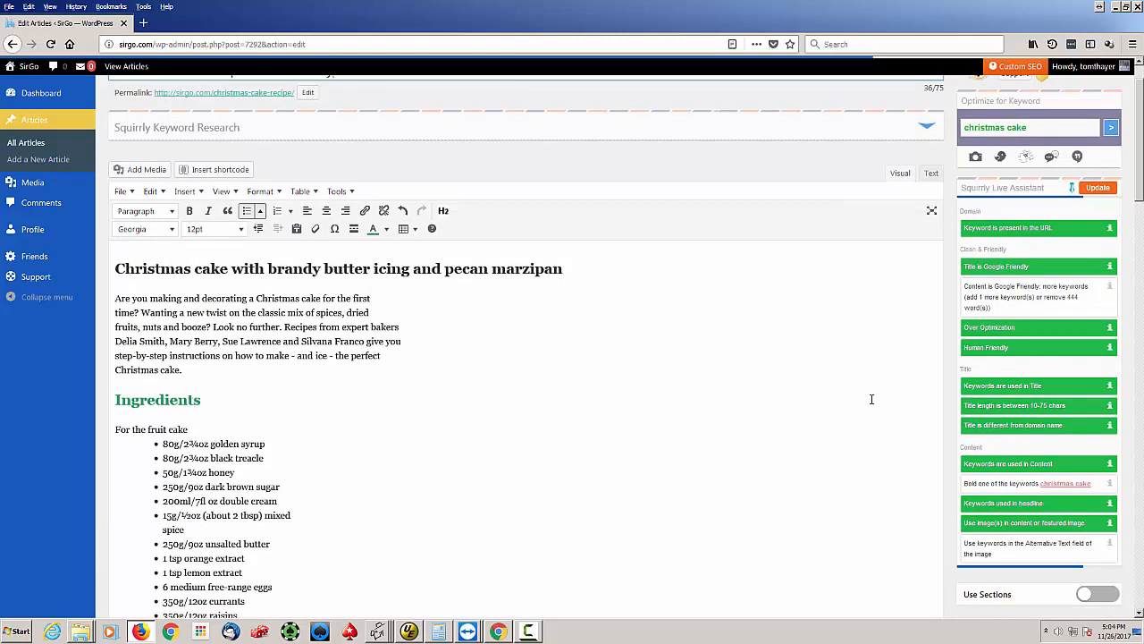
scroll(872, 399, "down", 1)
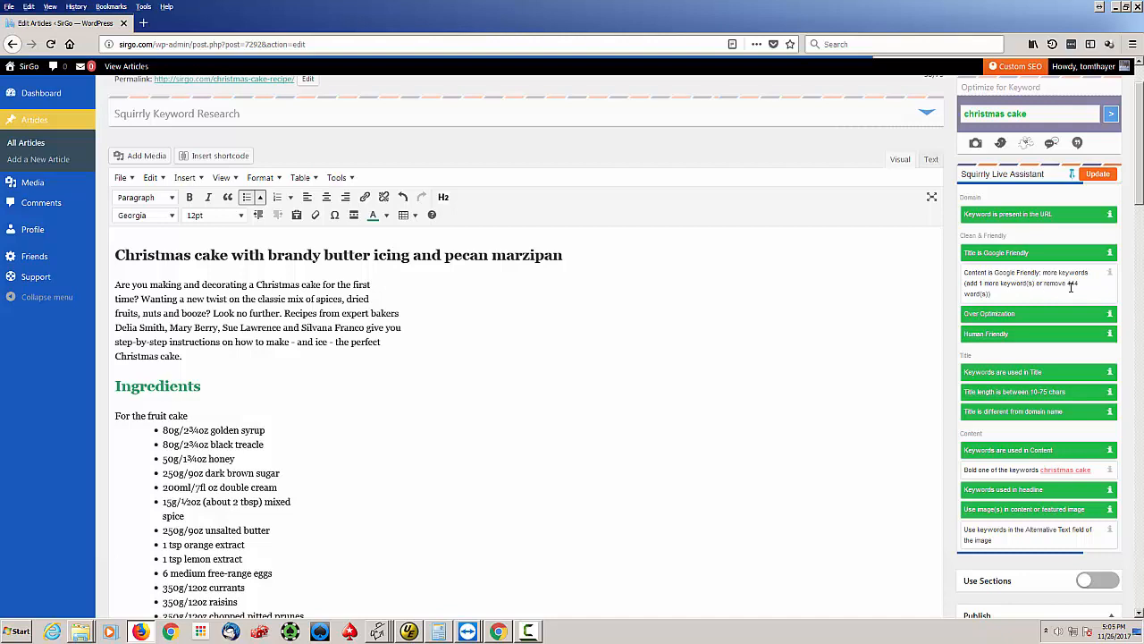
Step: Extend the Ingredients heading to read 'Ingredients for Christmas Cake'
left_click(233, 387)
type("fo")
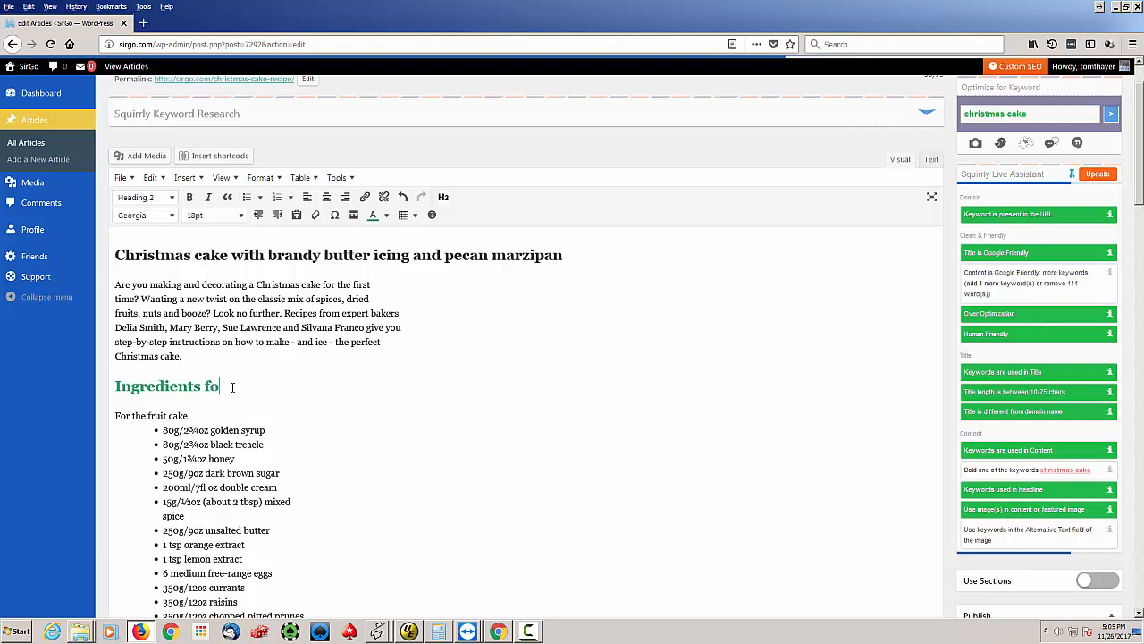
type("r Christmas Cake")
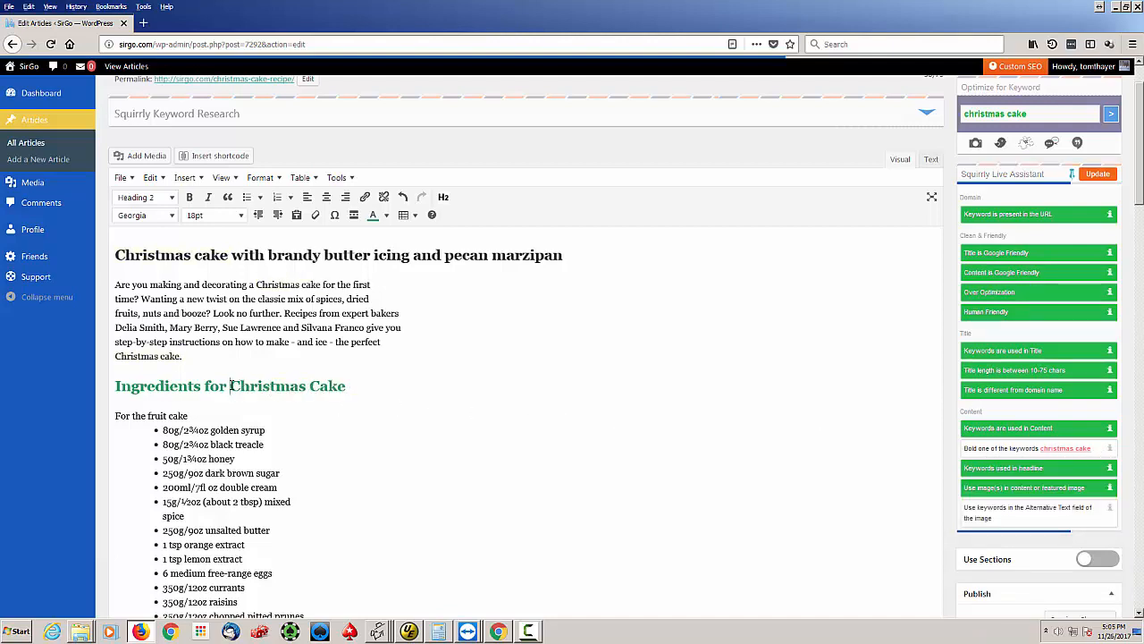
left_click_drag(230, 385, 347, 385)
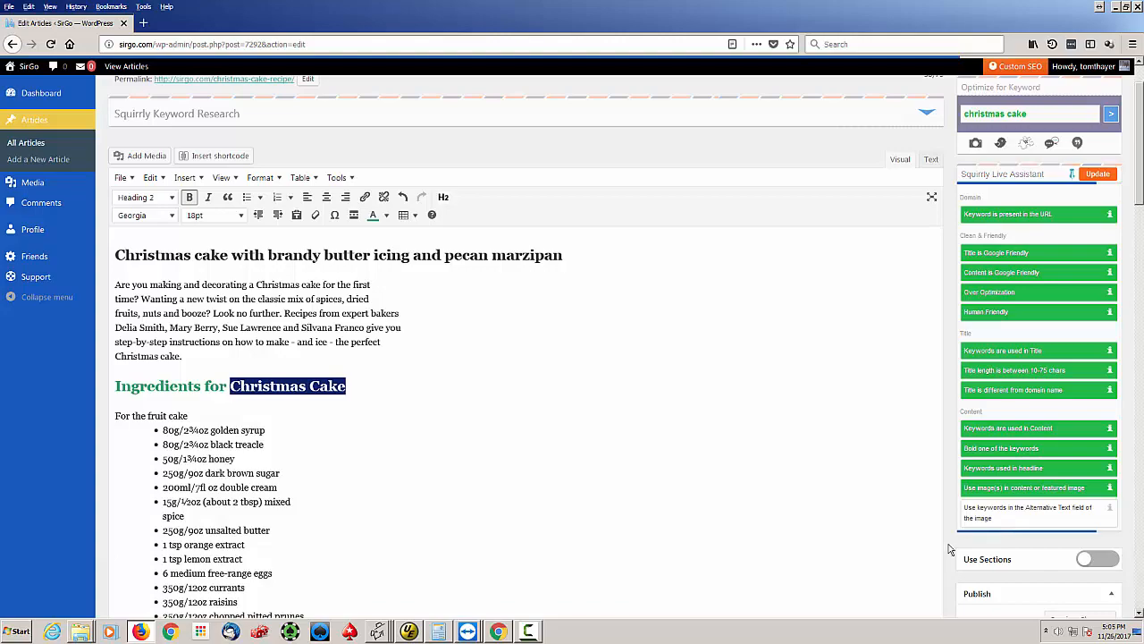
scroll(948, 543, "down", 10)
scroll(949, 549, "down", 5)
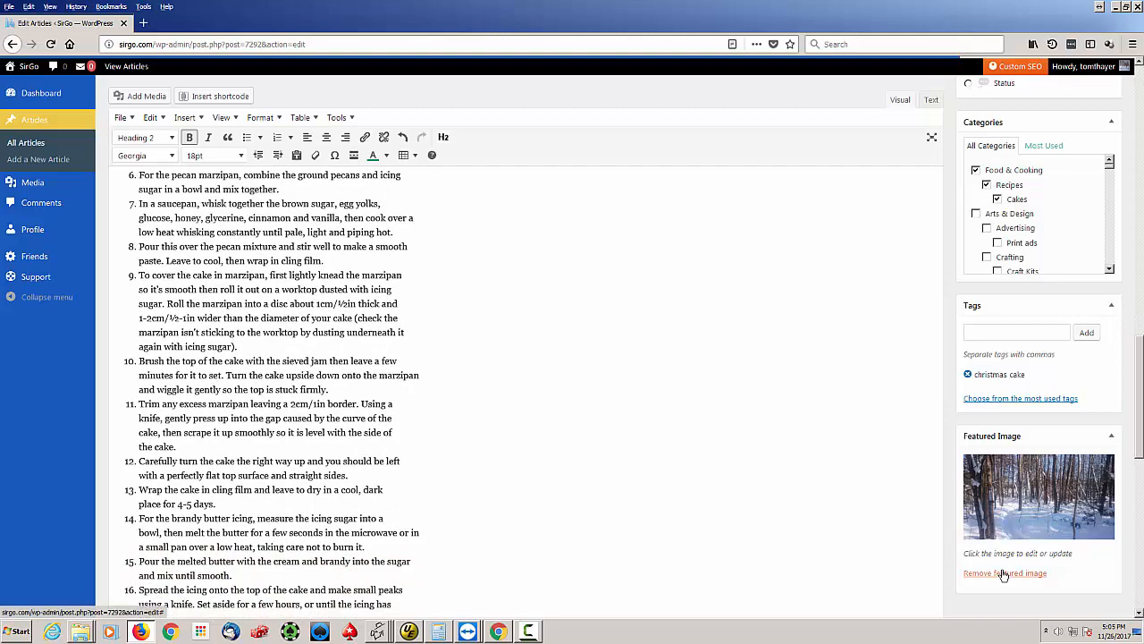
scroll(905, 512, "up", 15)
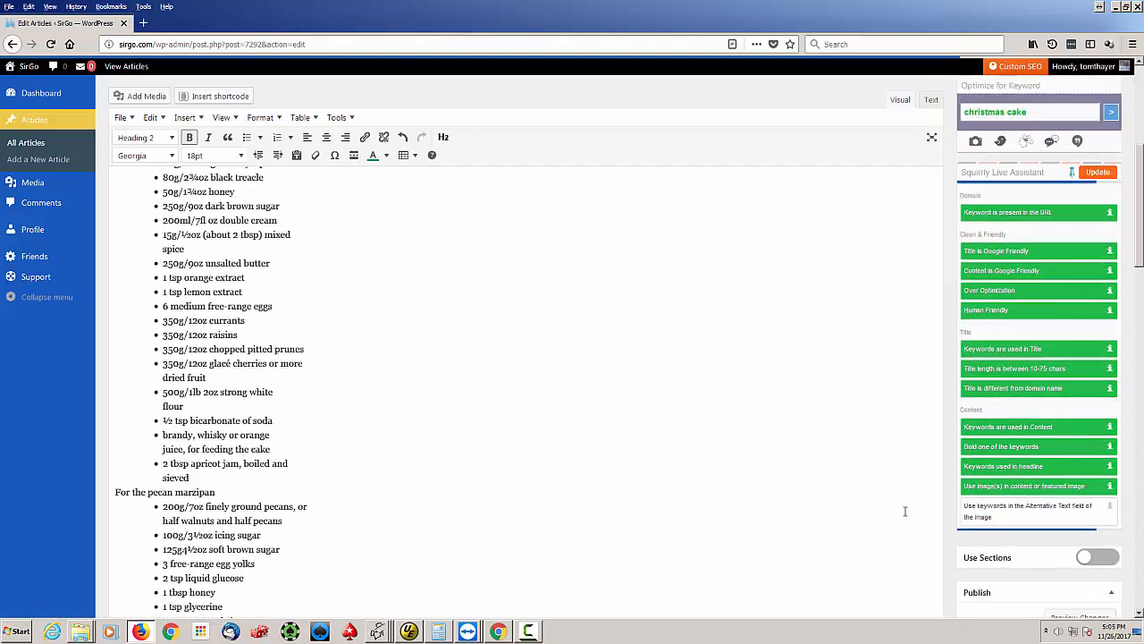
scroll(904, 511, "up", 2)
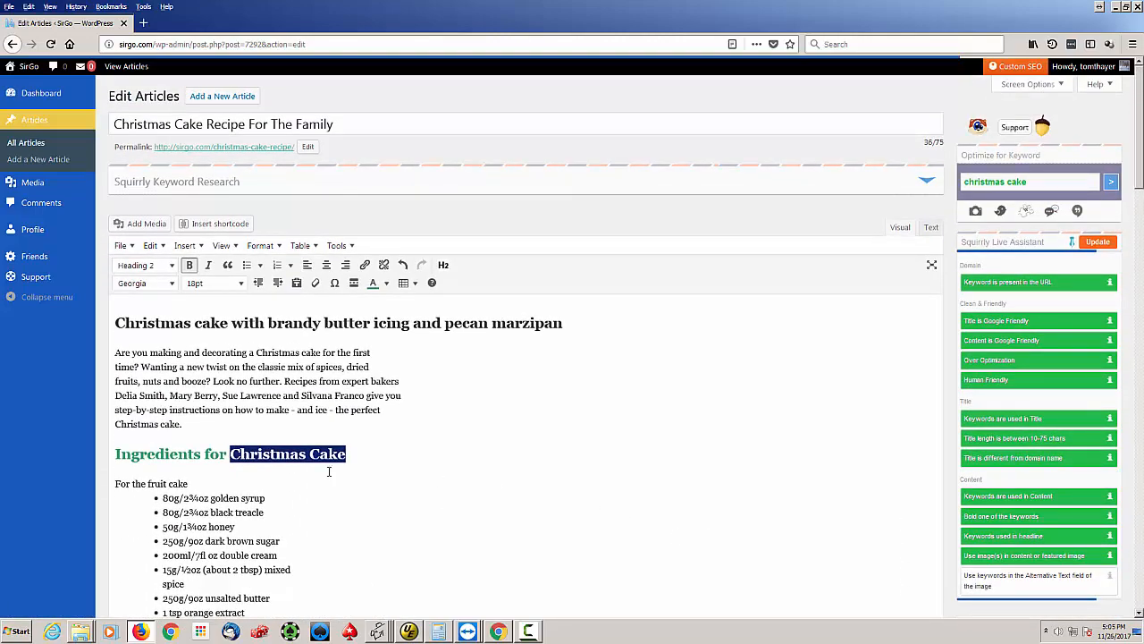
Step: Clear the heading selection and open a new empty browser tab beside the editor
left_click(130, 441)
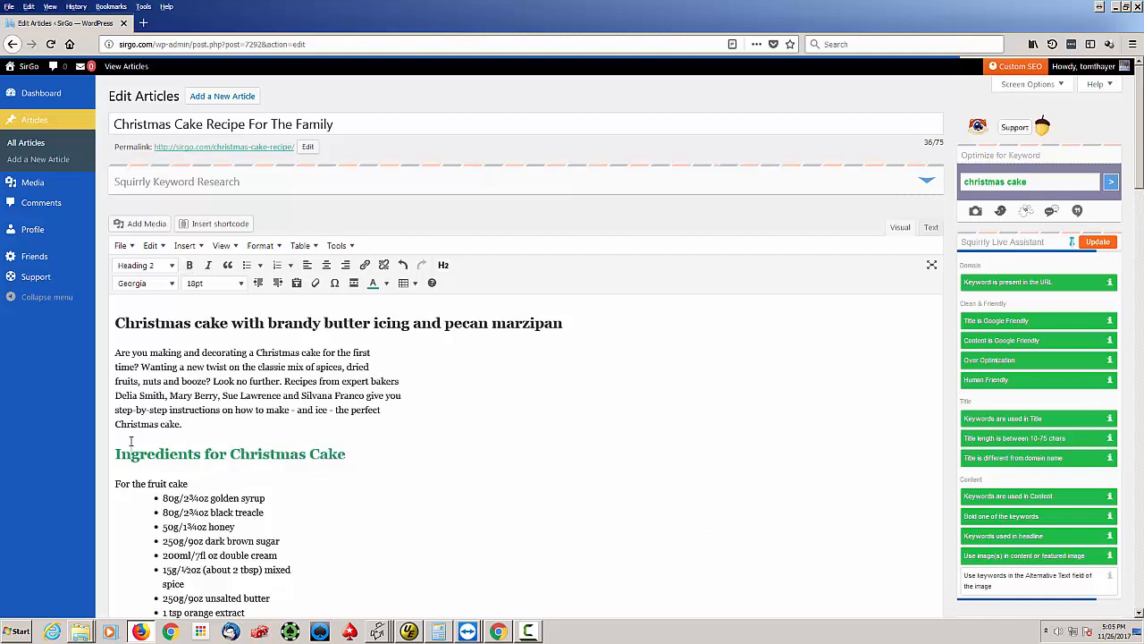
left_click(116, 439)
left_click(117, 444)
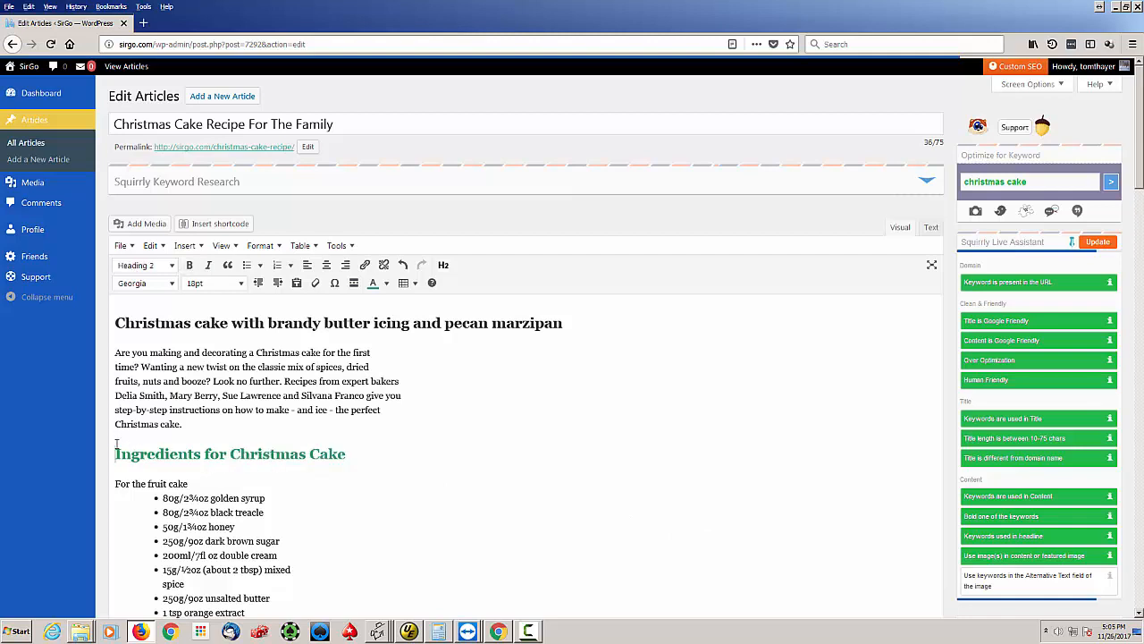
left_click(143, 23)
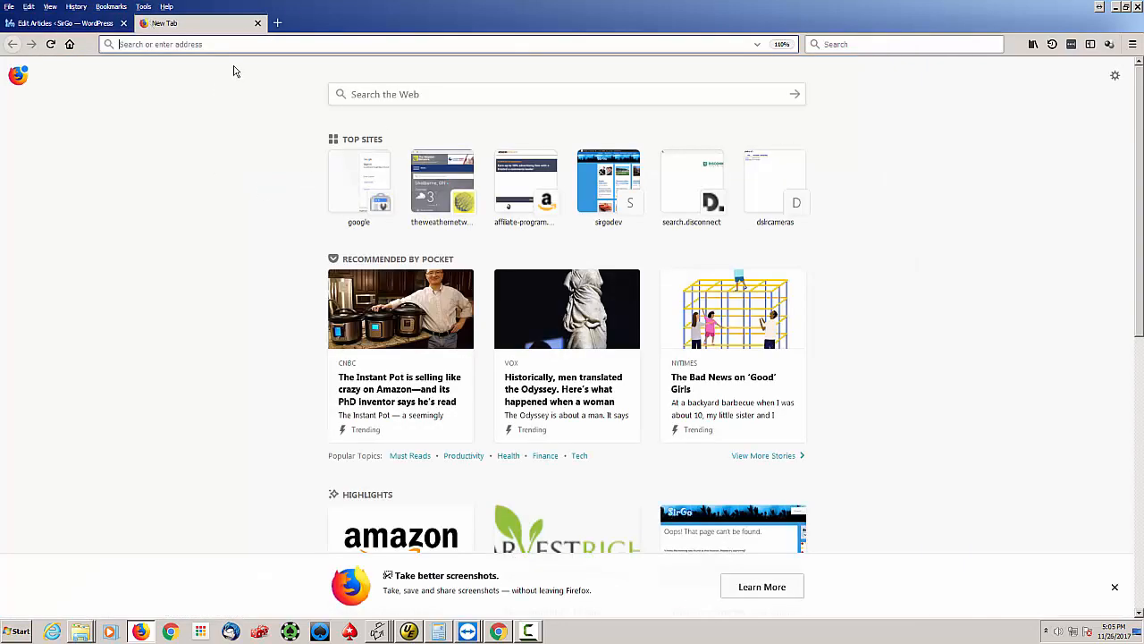
Step: Type 'christmas' in the new tab's address bar, clear it, and return to the article editor tab
type("christmas")
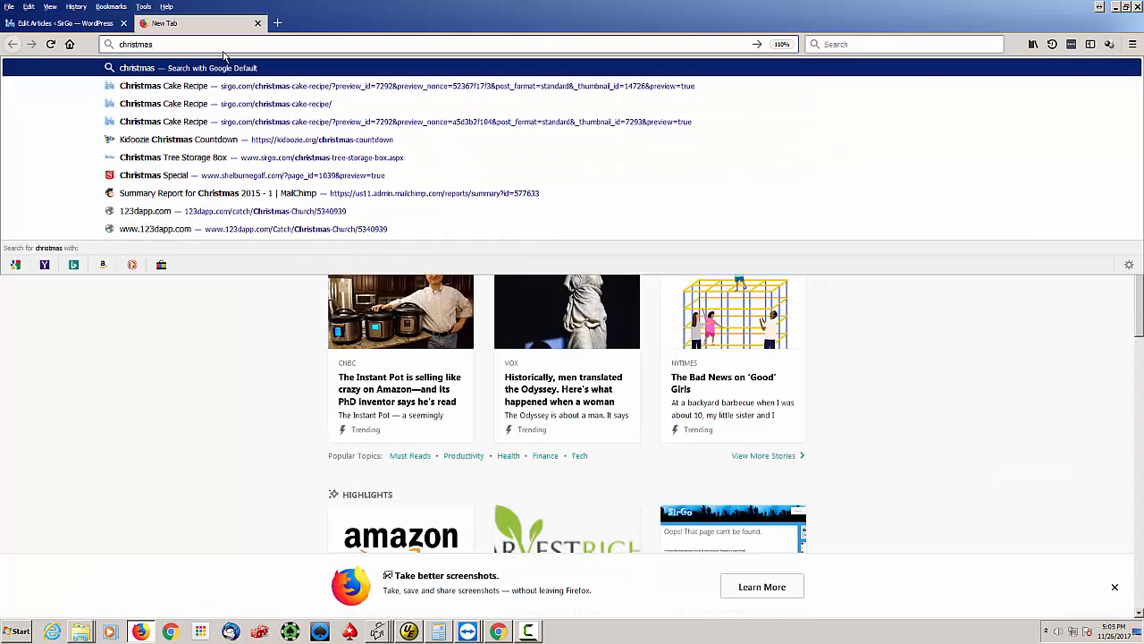
key("Escape")
key("BackSpace")
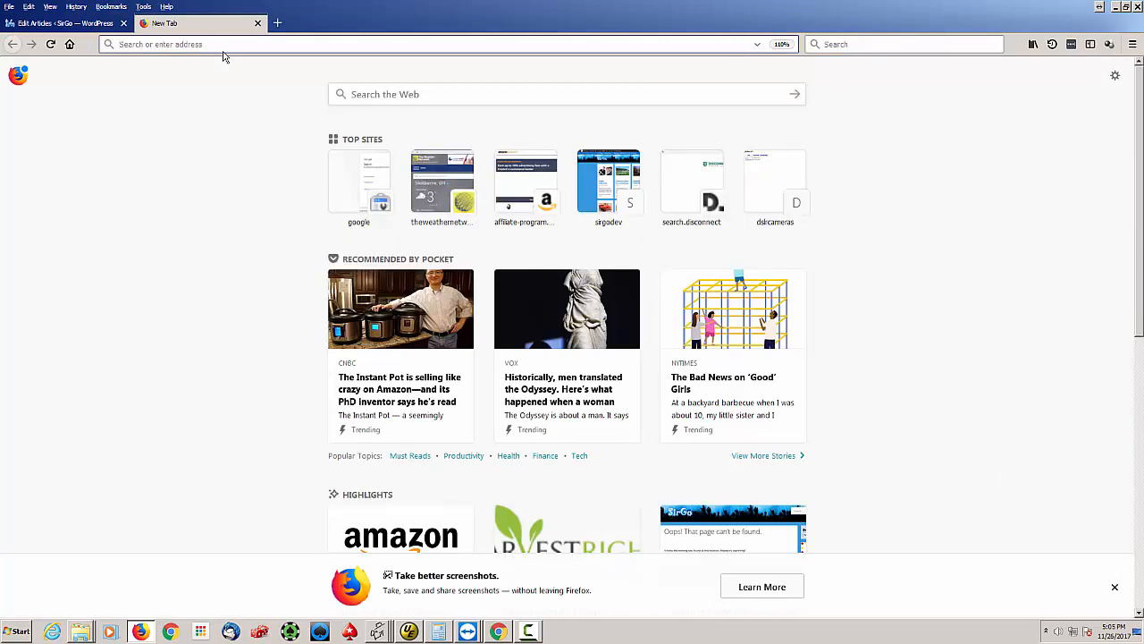
left_click(106, 24)
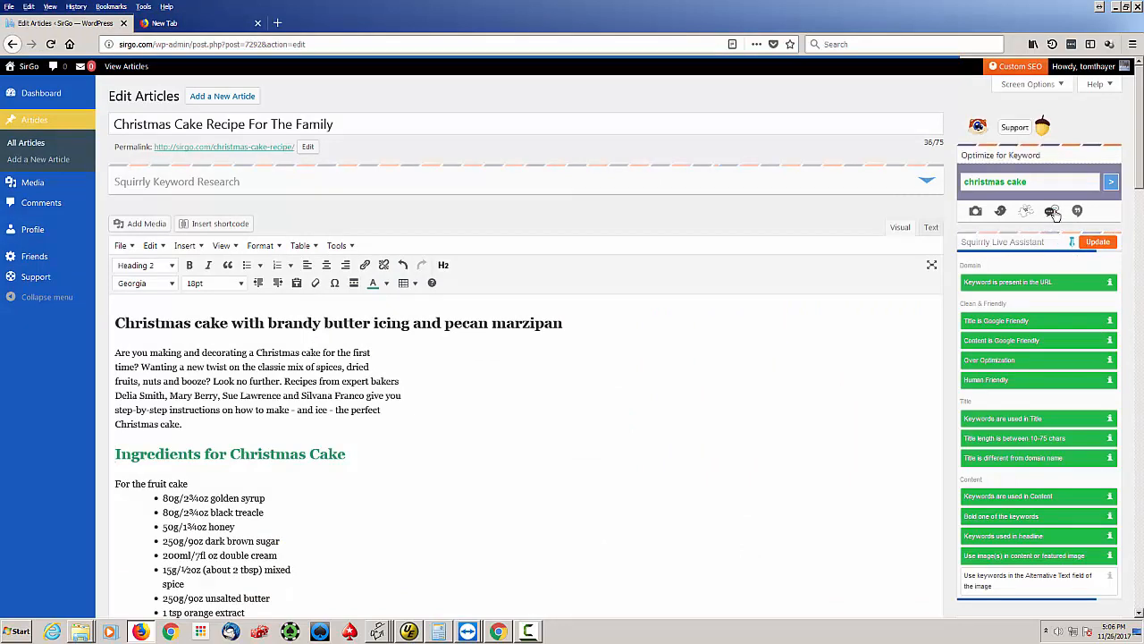
Step: Insert the first copyright-free Christmas cookie image on a new line above Ingredients
left_click(1111, 184)
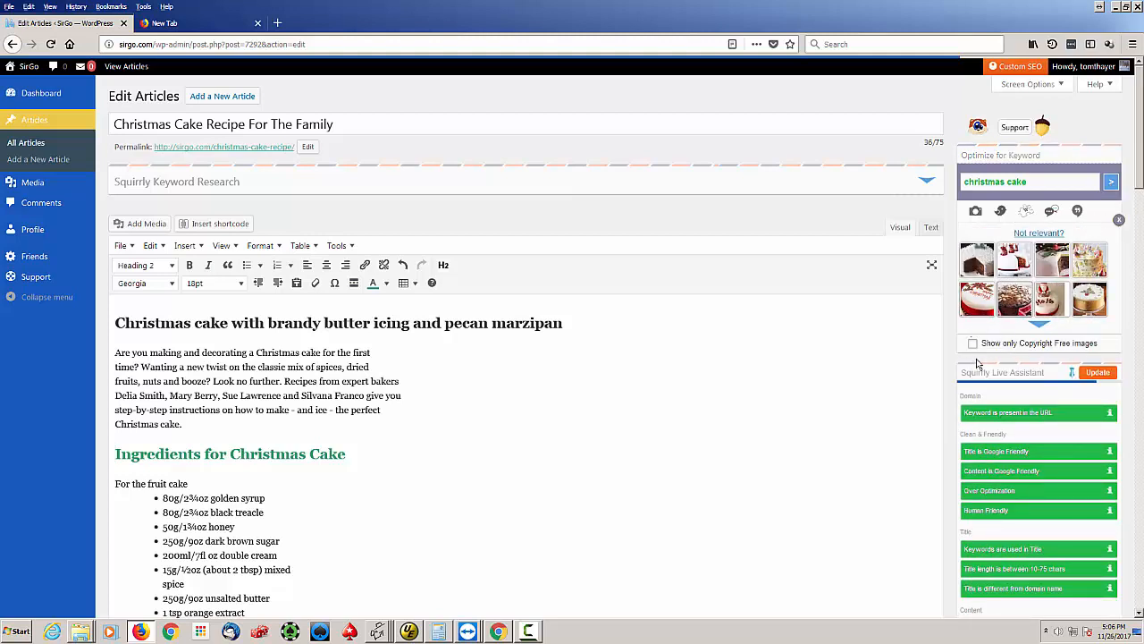
left_click(116, 436)
left_click(162, 469)
key("Return")
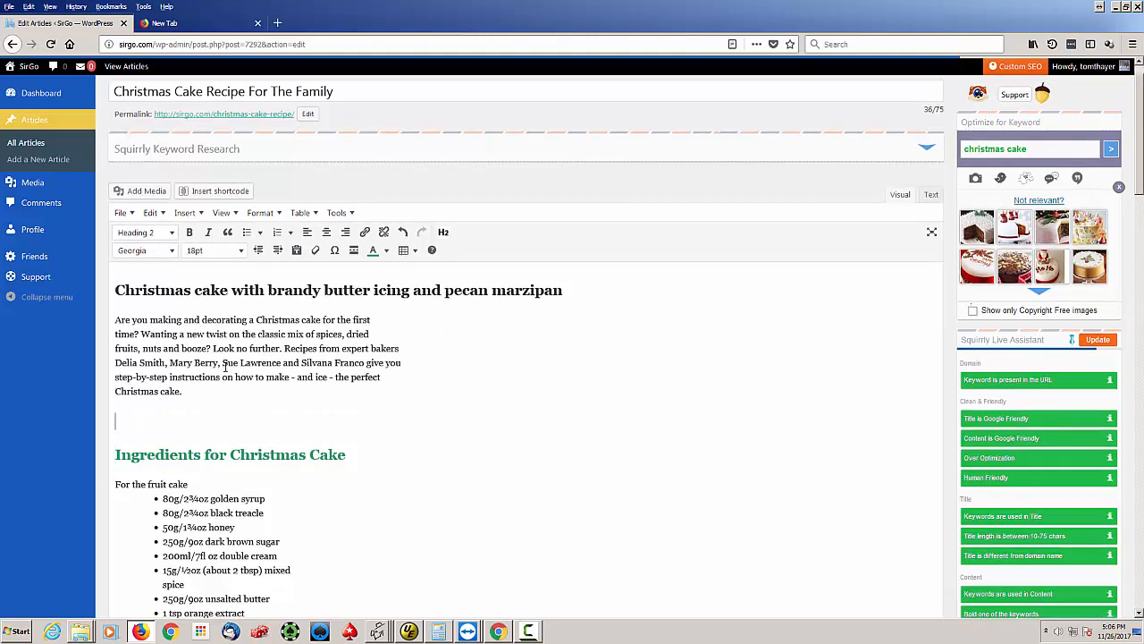
left_click(974, 312)
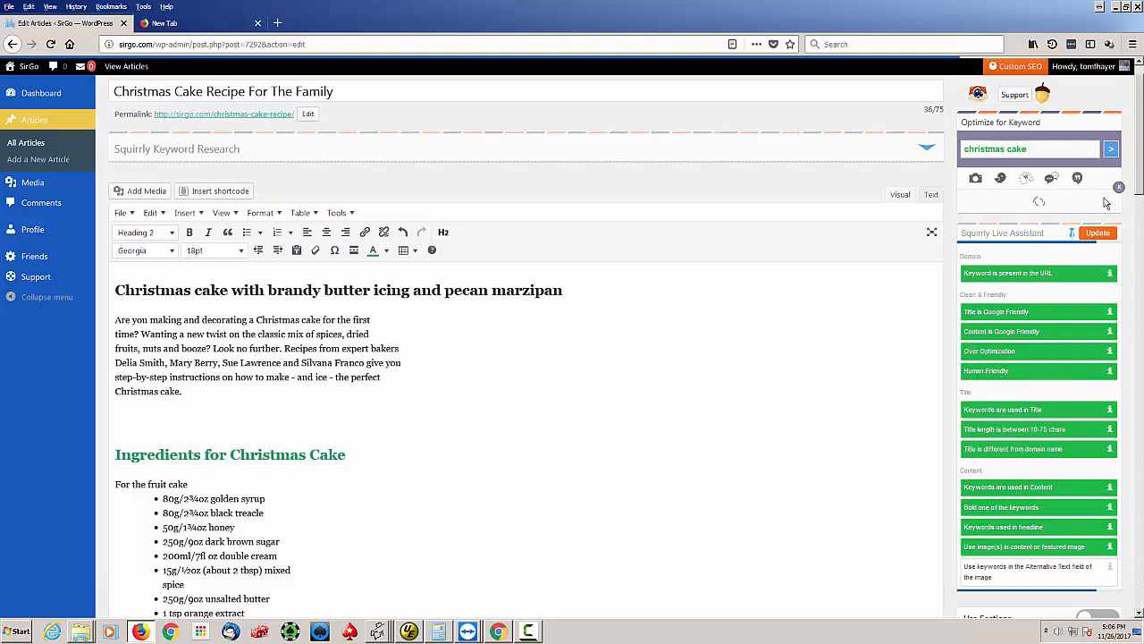
left_click(1112, 151)
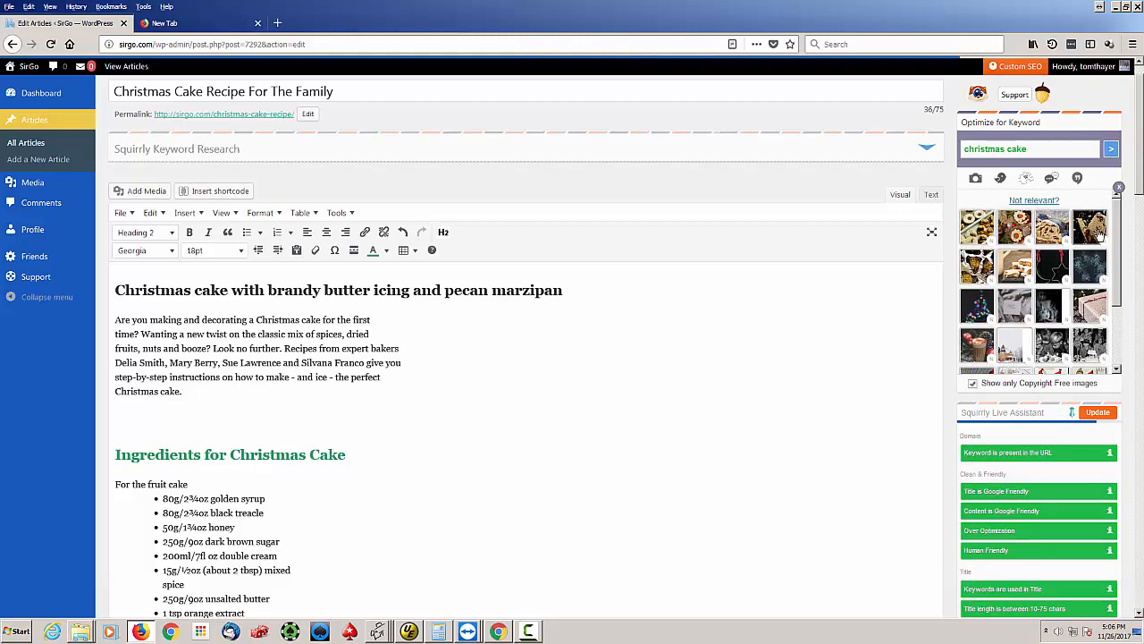
mouse_move(1118, 242)
left_mouse_down()
mouse_move(1112, 332)
mouse_move(1120, 234)
left_mouse_up()
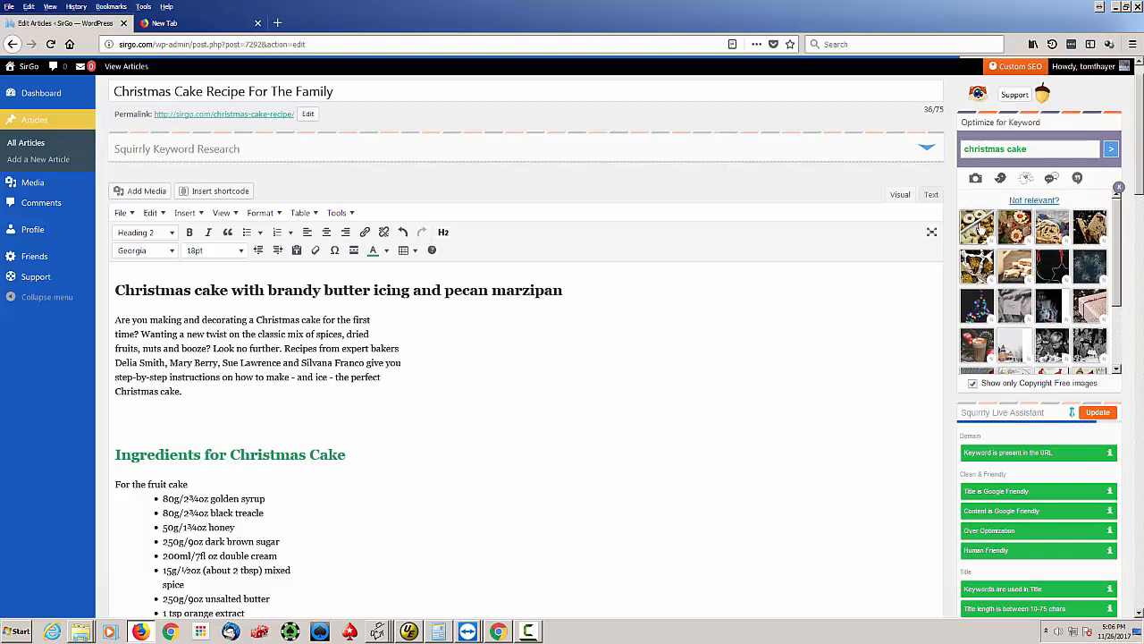
left_click(977, 228)
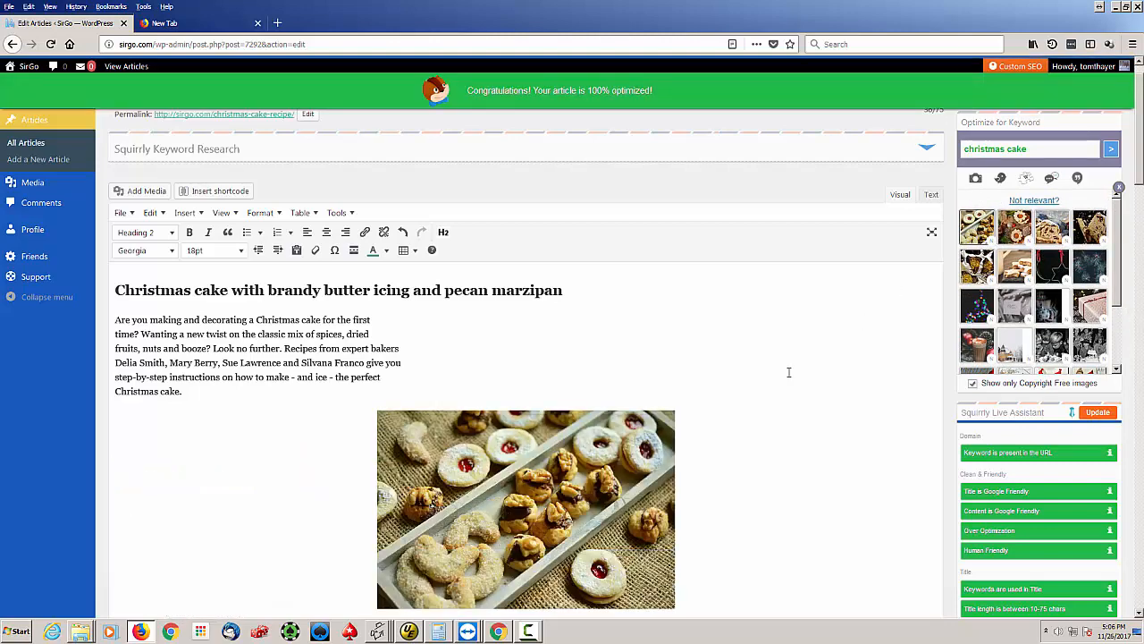
scroll(723, 427, "down", 3)
left_click(540, 402)
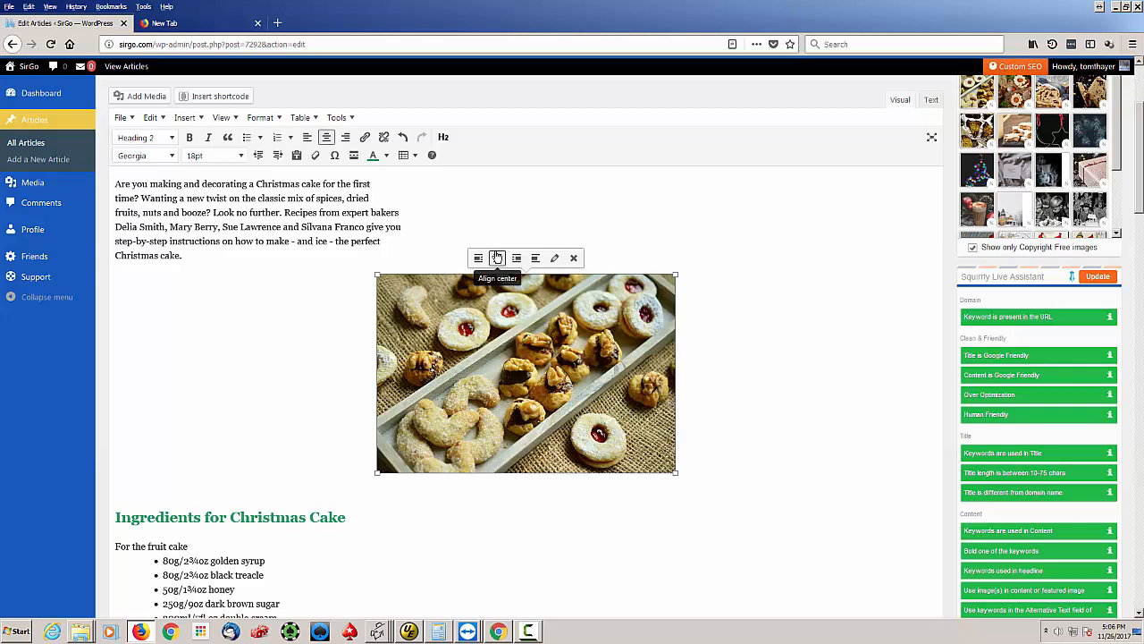
scroll(802, 396, "down", 5)
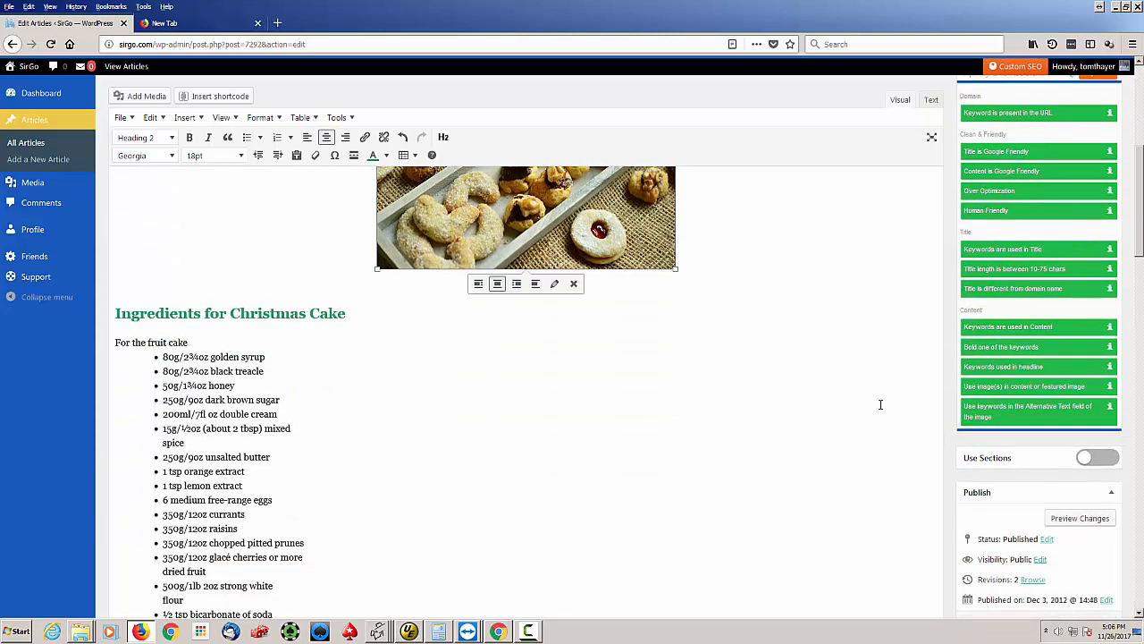
scroll(880, 404, "down", 5)
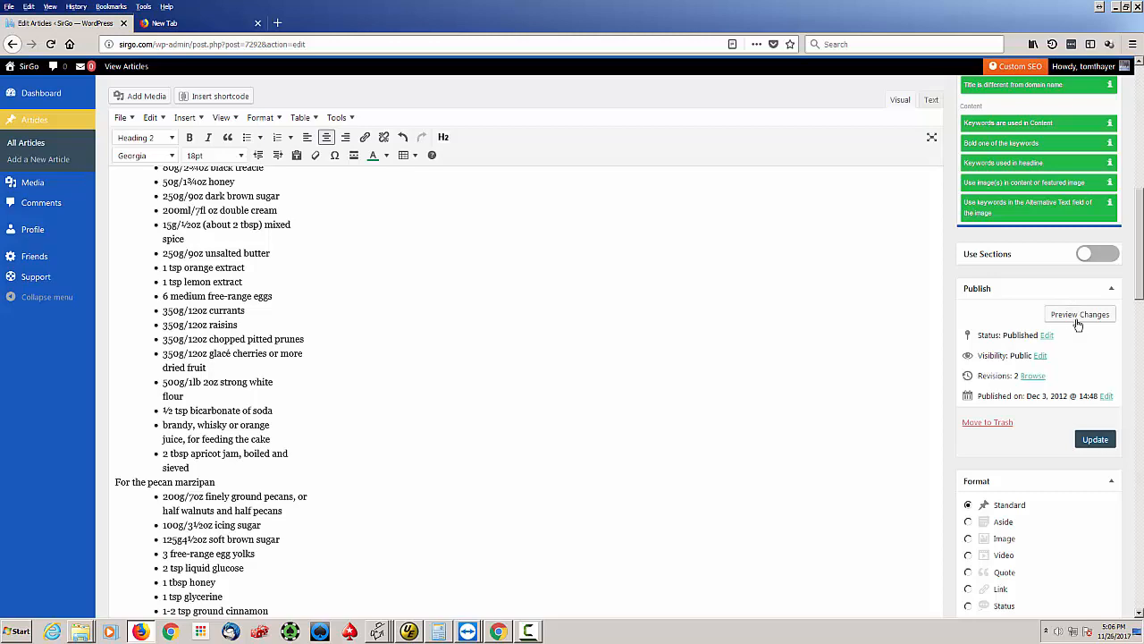
scroll(1078, 325, "up", 3)
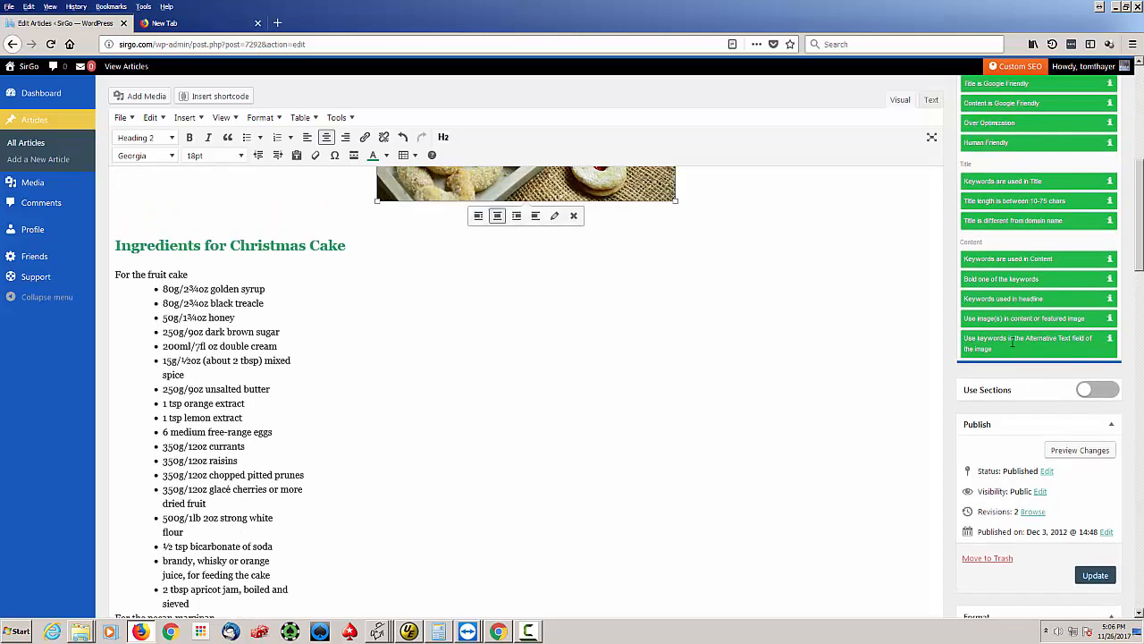
scroll(880, 427, "up", 7)
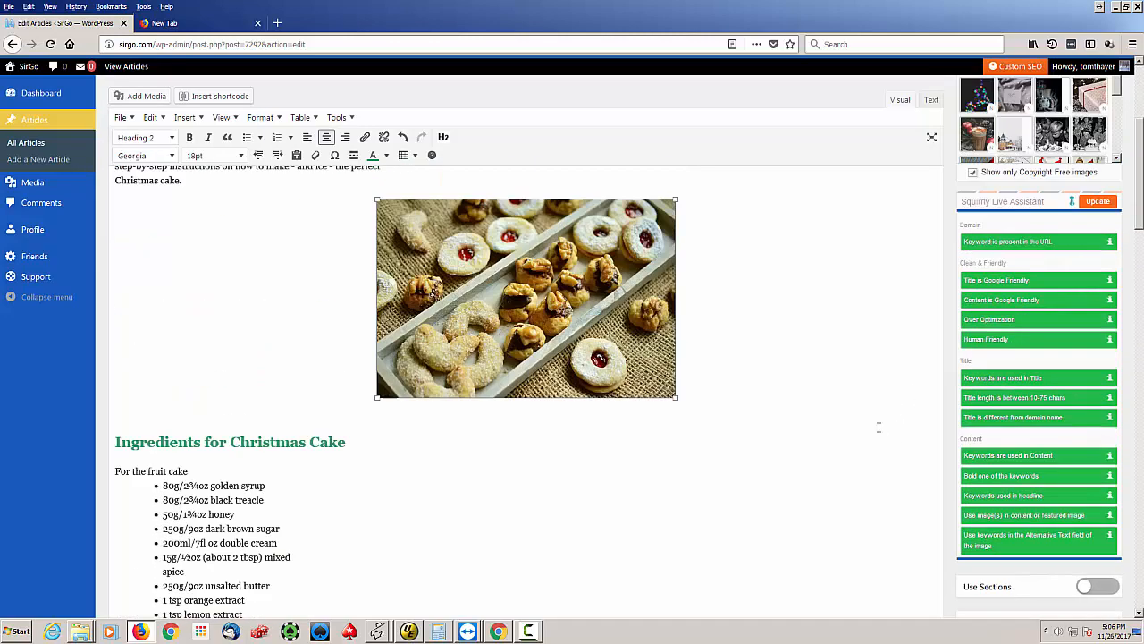
scroll(879, 433, "down", 10)
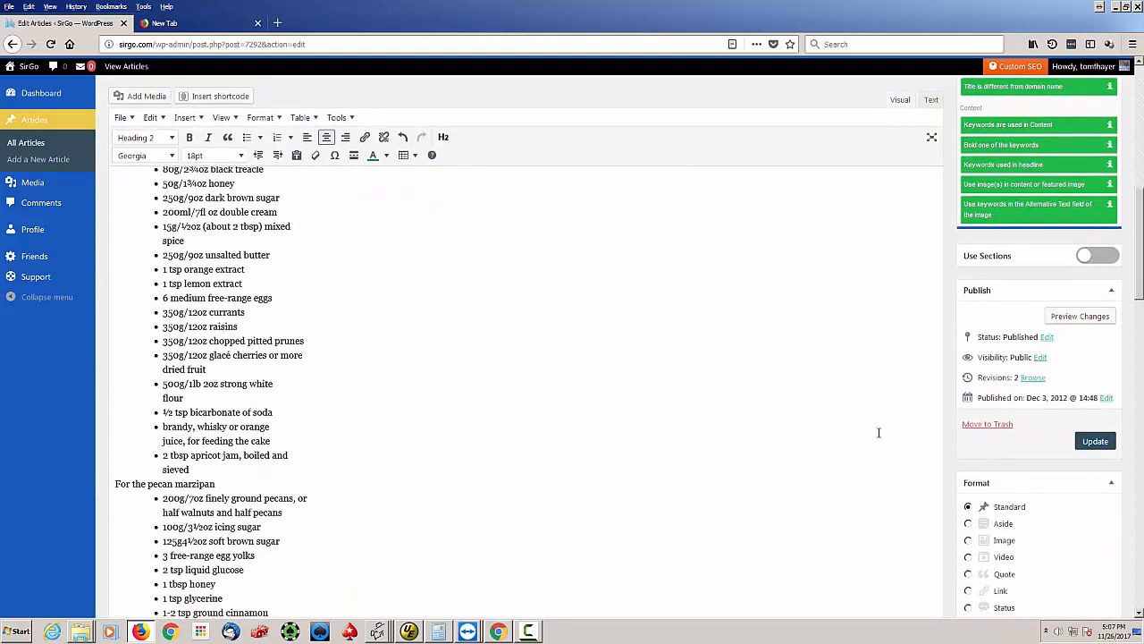
scroll(879, 432, "up", 6)
scroll(878, 435, "down", 6)
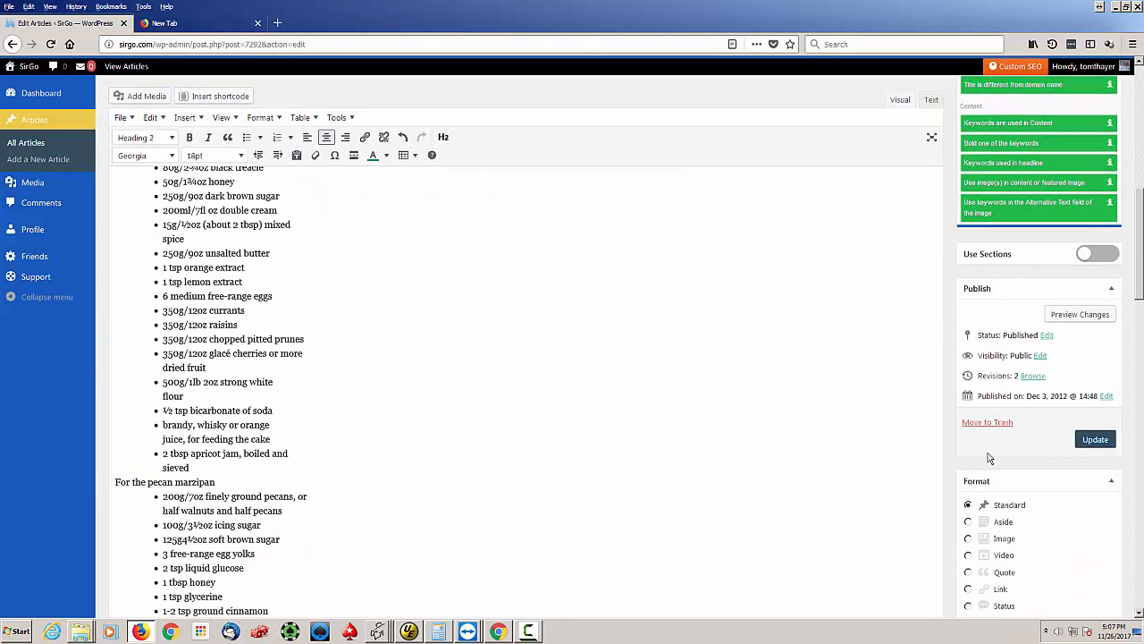
Step: Preview the article in a new tab, scrolling past the forest photo, intro and cookie image
left_click(1076, 315)
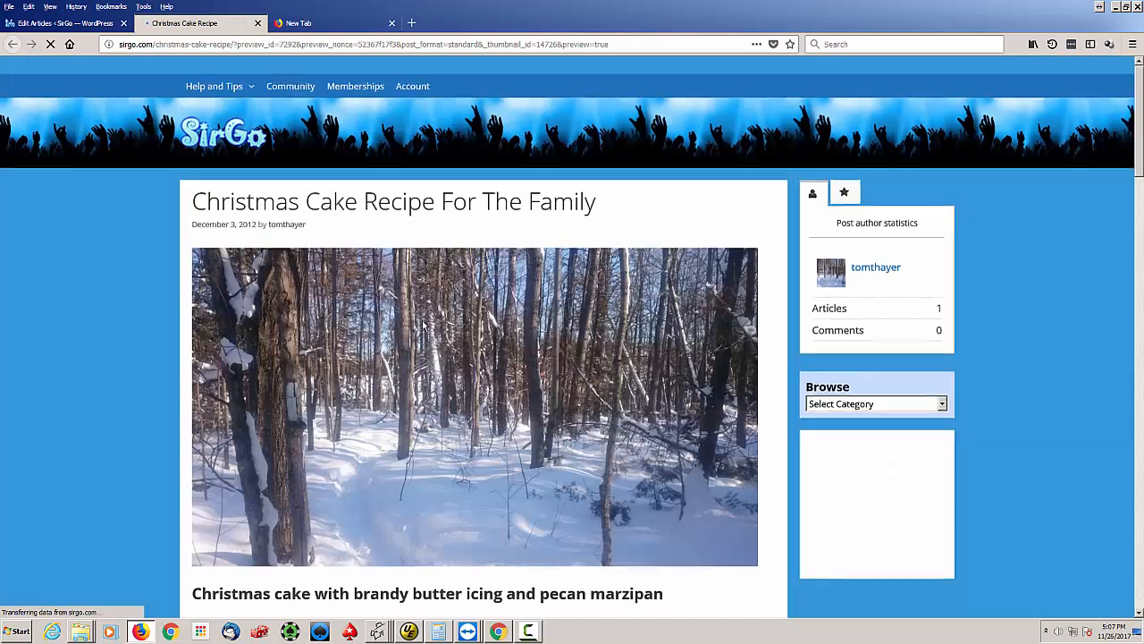
scroll(424, 326, "down", 4)
scroll(423, 326, "down", 6)
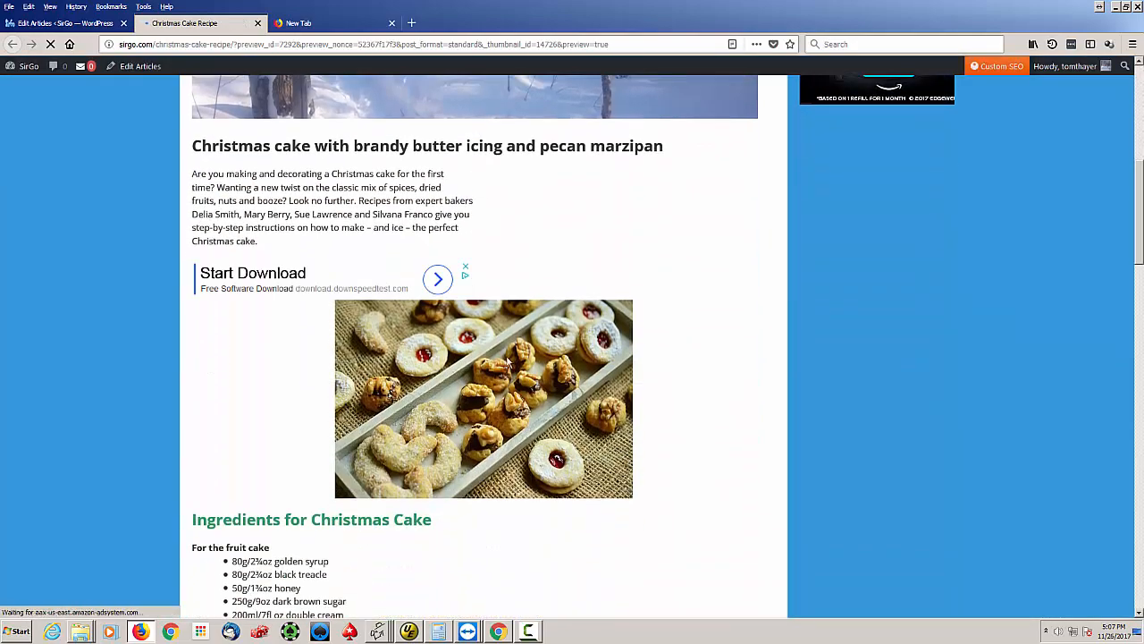
scroll(399, 458, "down", 15)
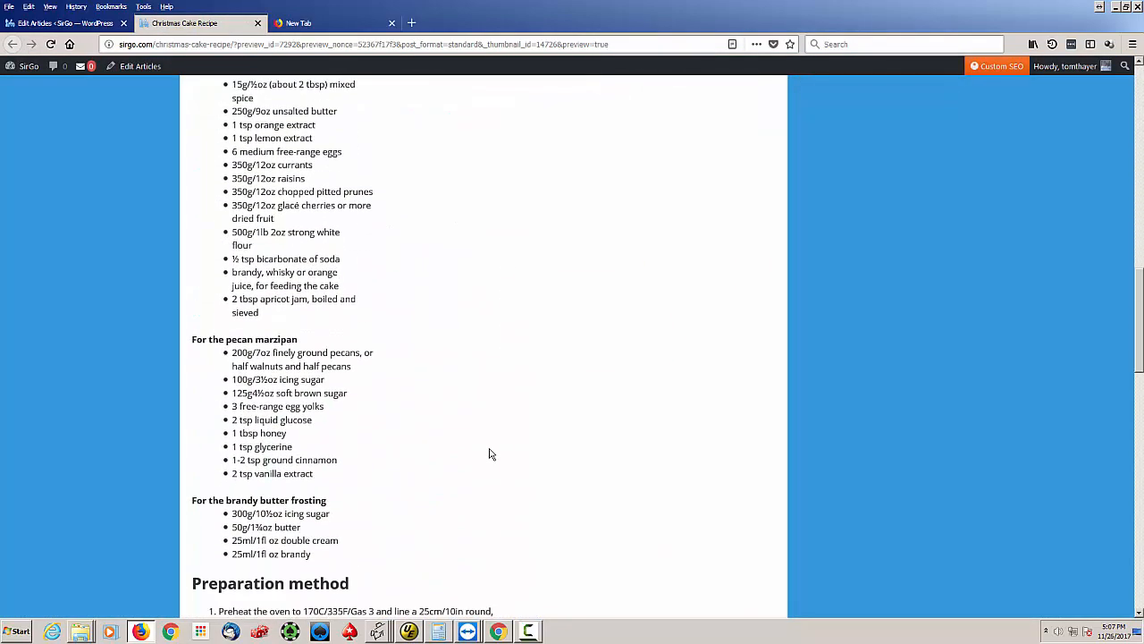
scroll(491, 450, "down", 18)
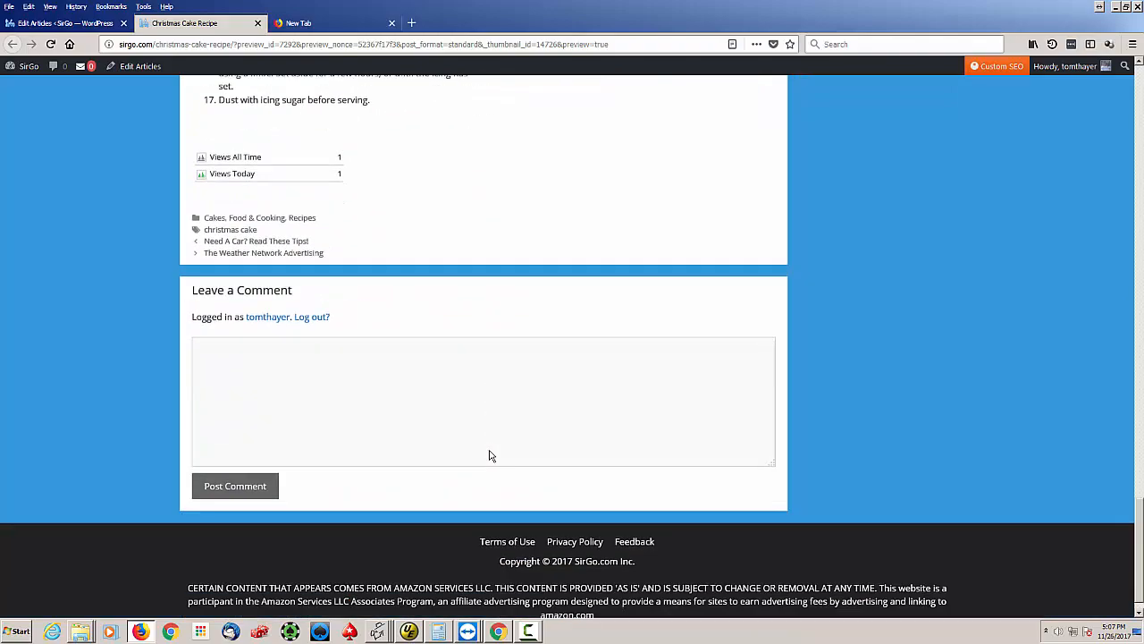
scroll(490, 449, "up", 5)
scroll(490, 451, "up", 20)
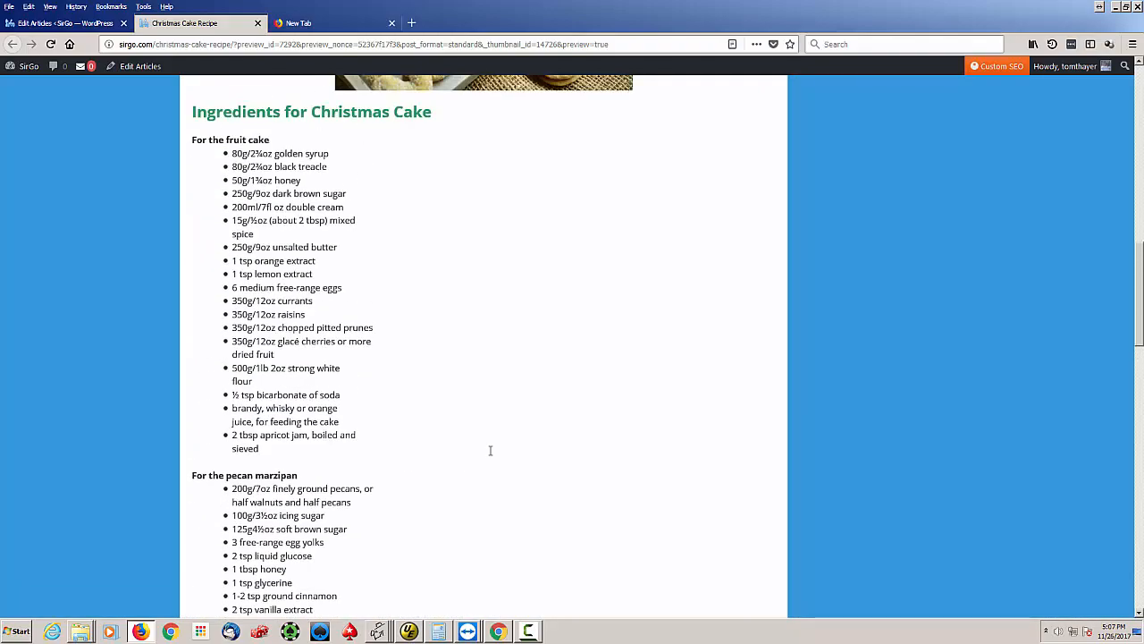
scroll(489, 456, "up", 6)
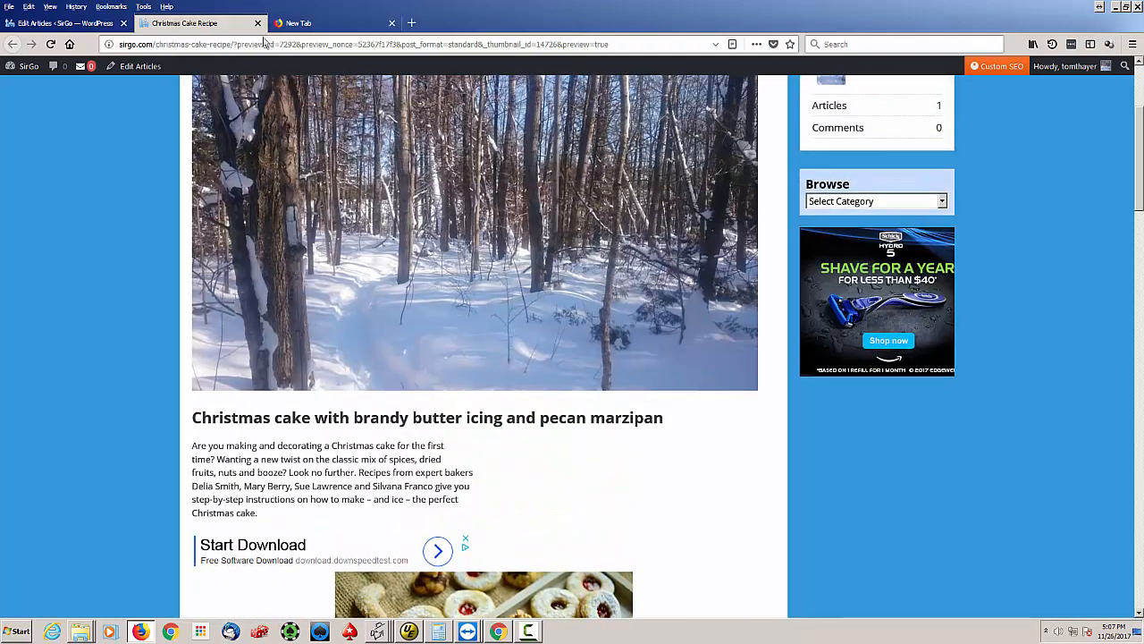
Step: Close the preview tab and Update the published article, bringing revisions to 5
left_click(257, 23)
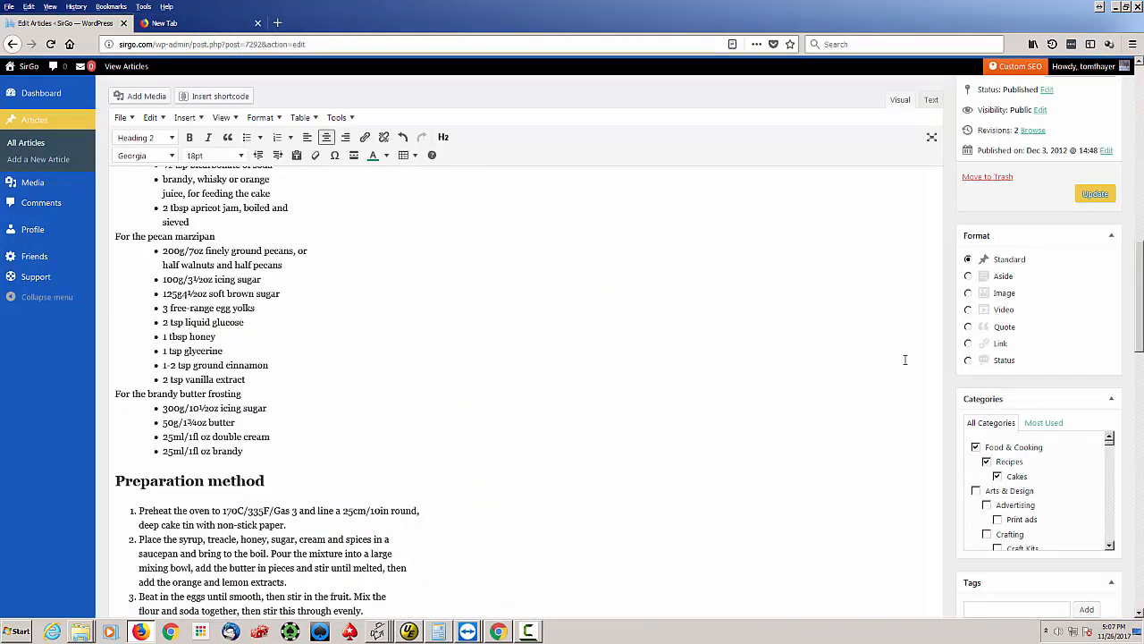
scroll(905, 359, "up", 8)
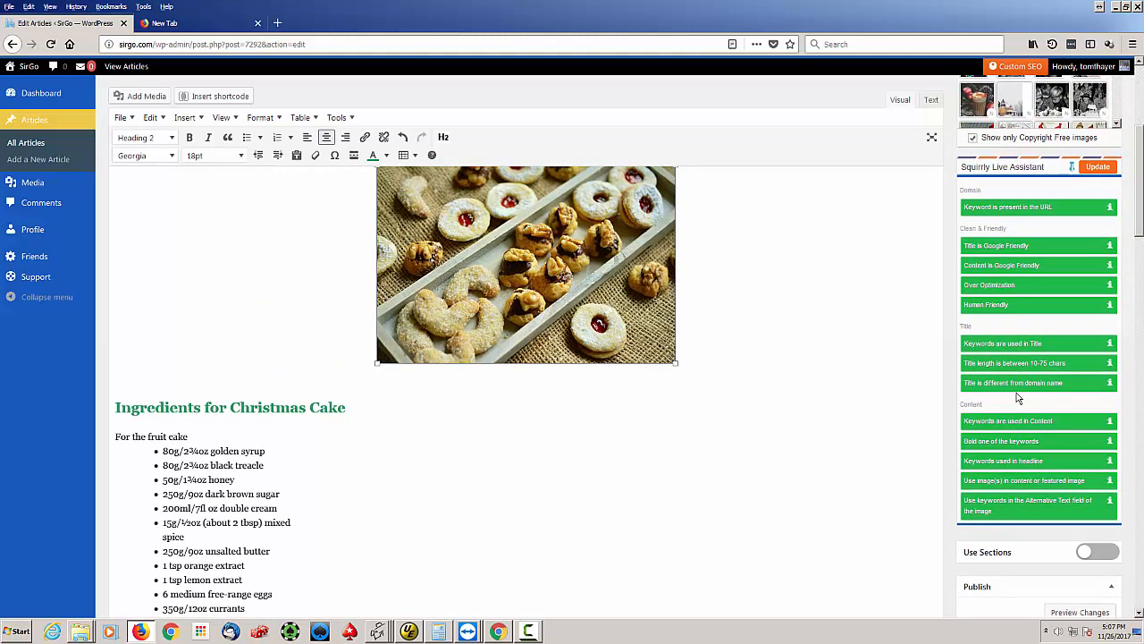
scroll(1017, 398, "down", 3)
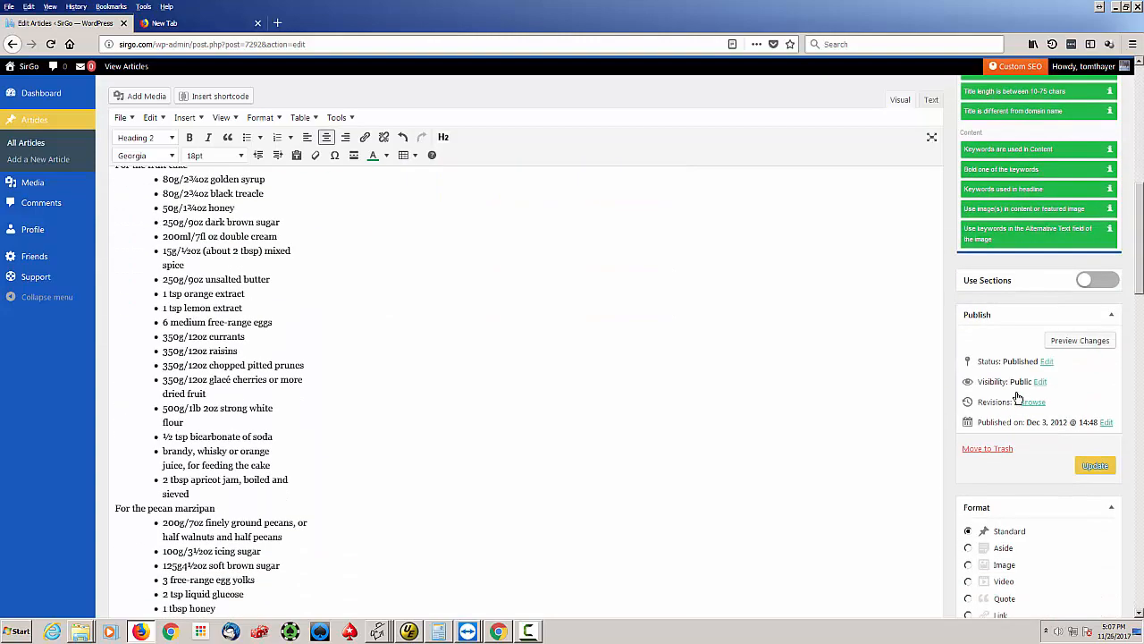
scroll(1017, 398, "down", 1)
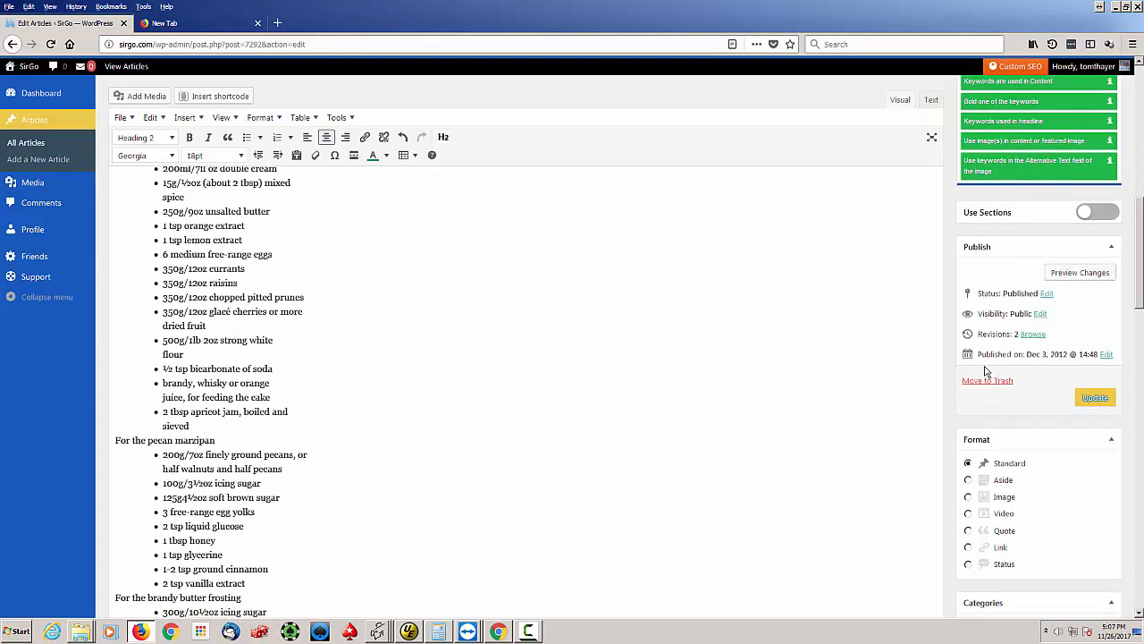
scroll(864, 346, "down", 6)
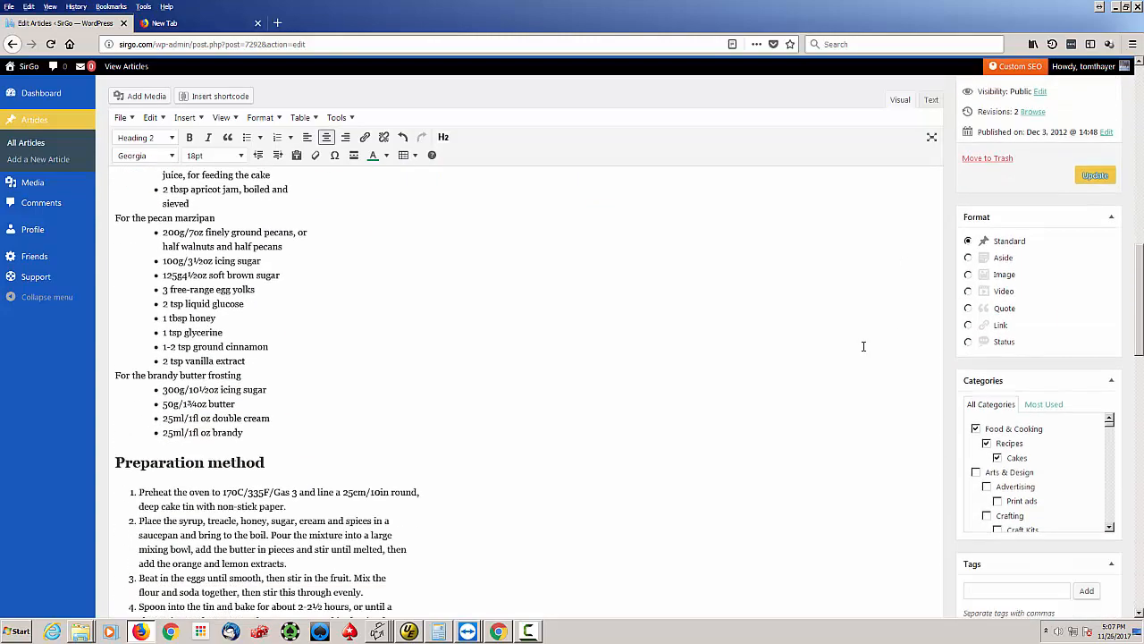
scroll(862, 347, "up", 7)
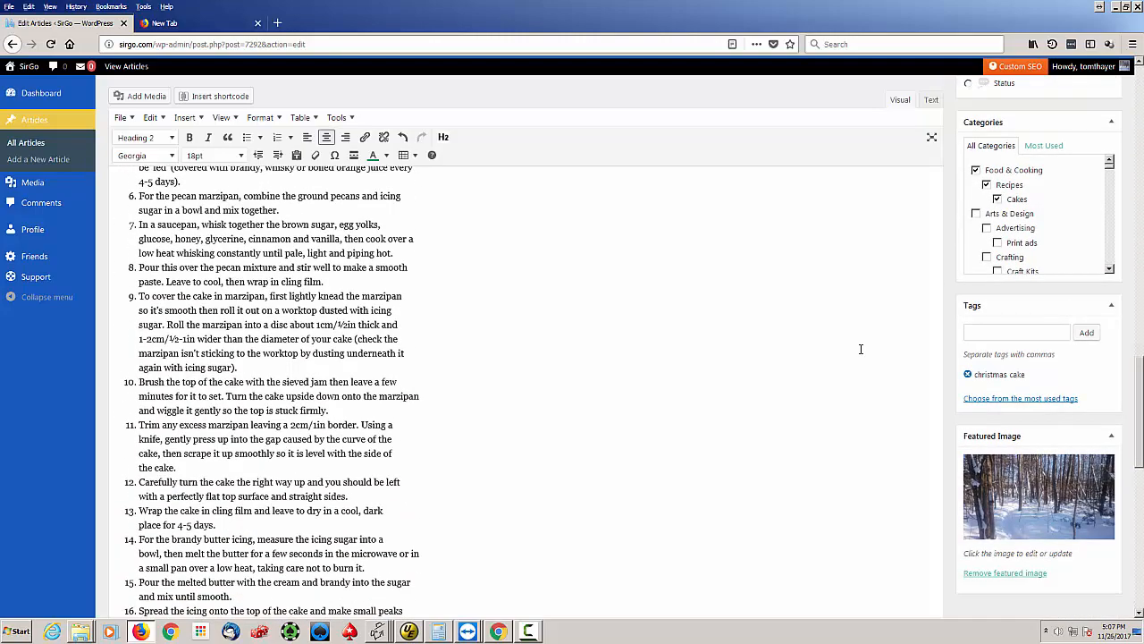
scroll(861, 349, "down", 2)
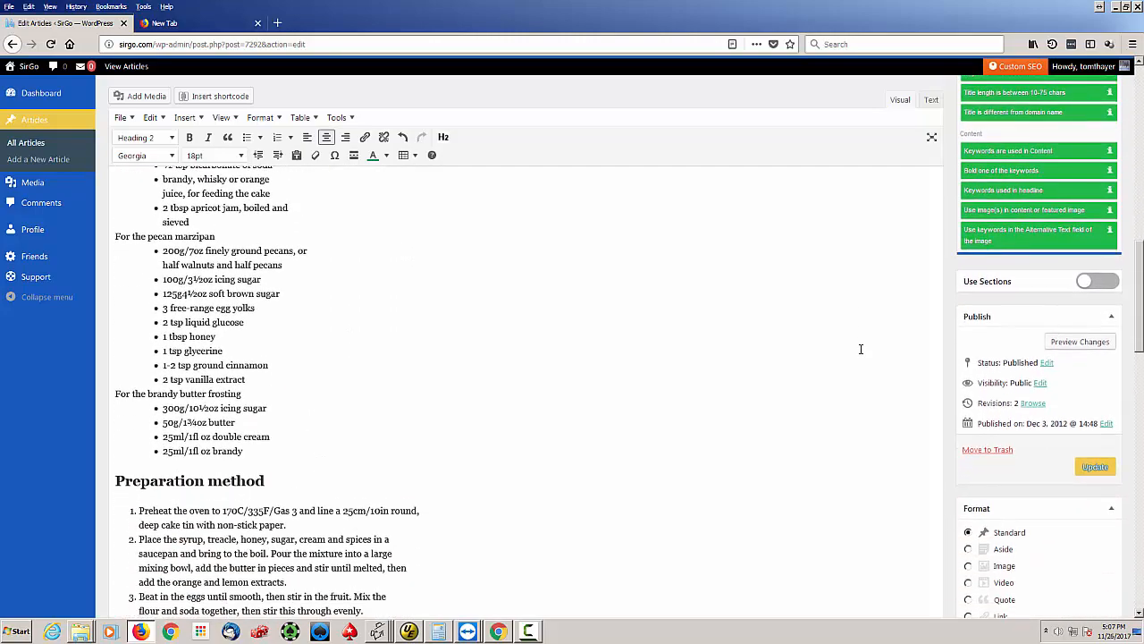
left_click(1094, 470)
scroll(1094, 473, "down", 4)
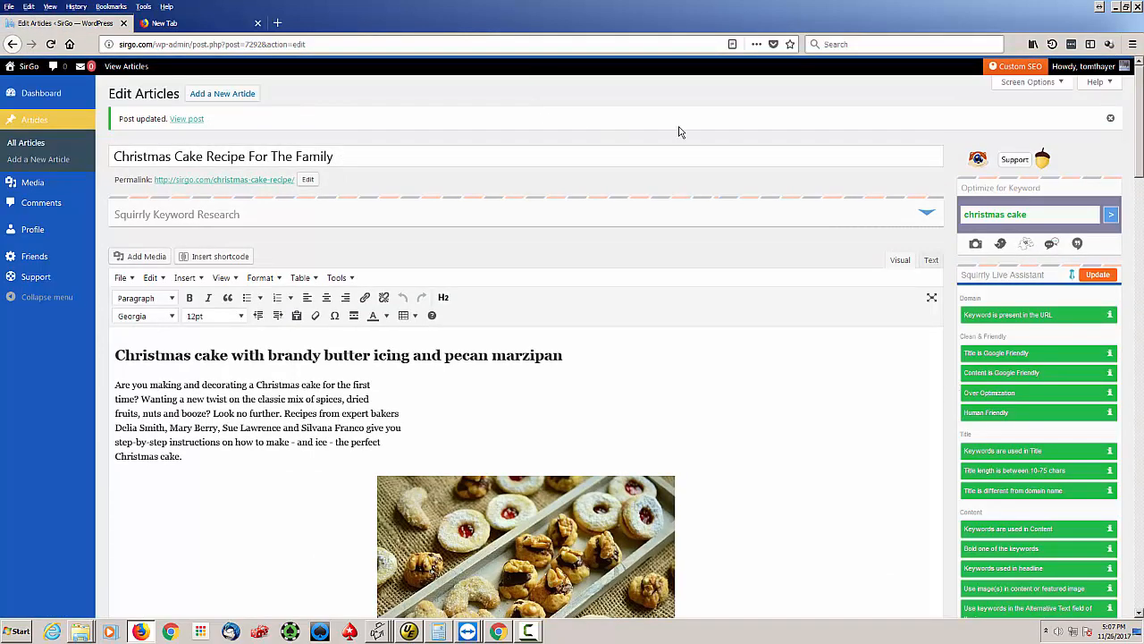
Step: Check the Facebook and Twitter snippet previews, then show the Advanced indexing and sitemap settings
scroll(755, 382, "down", 1)
scroll(755, 382, "down", 4)
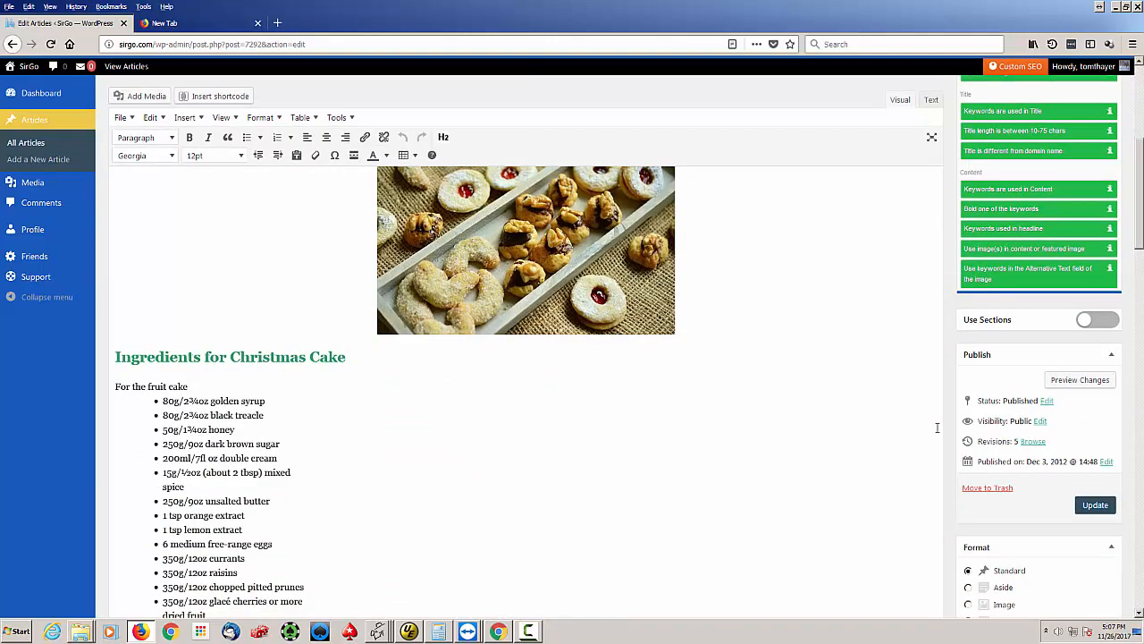
scroll(936, 427, "down", 15)
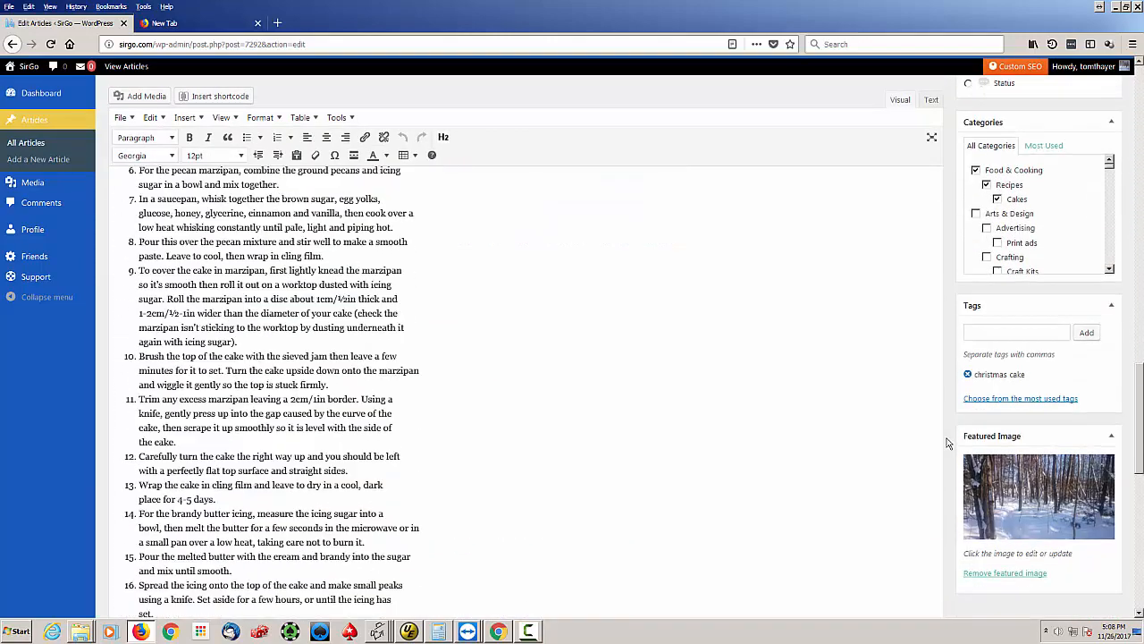
scroll(948, 443, "down", 5)
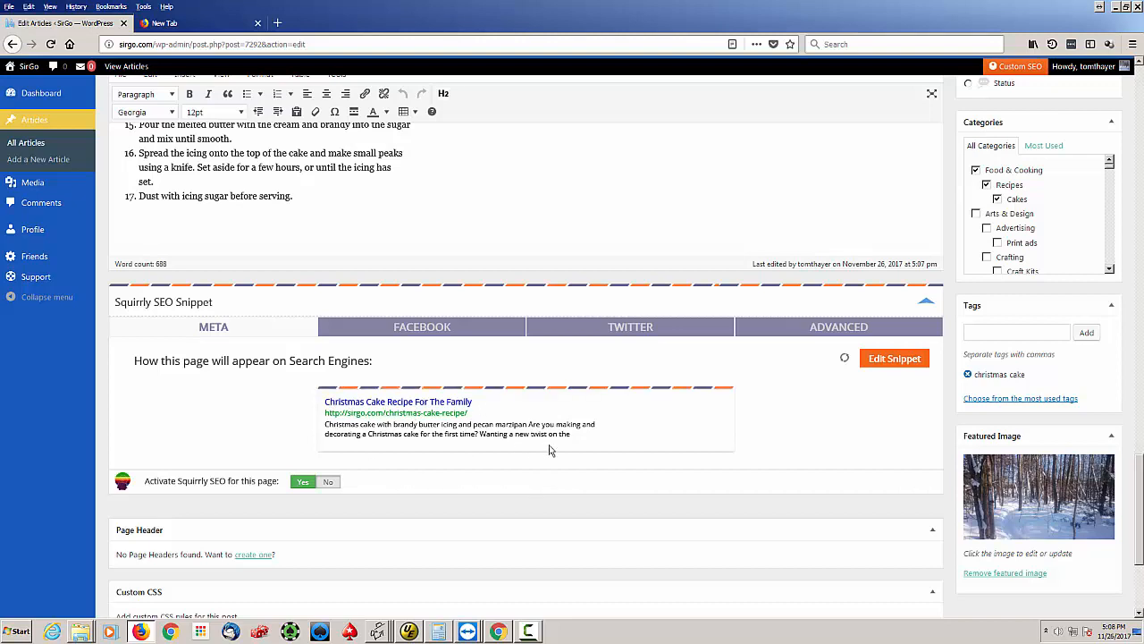
left_click(422, 328)
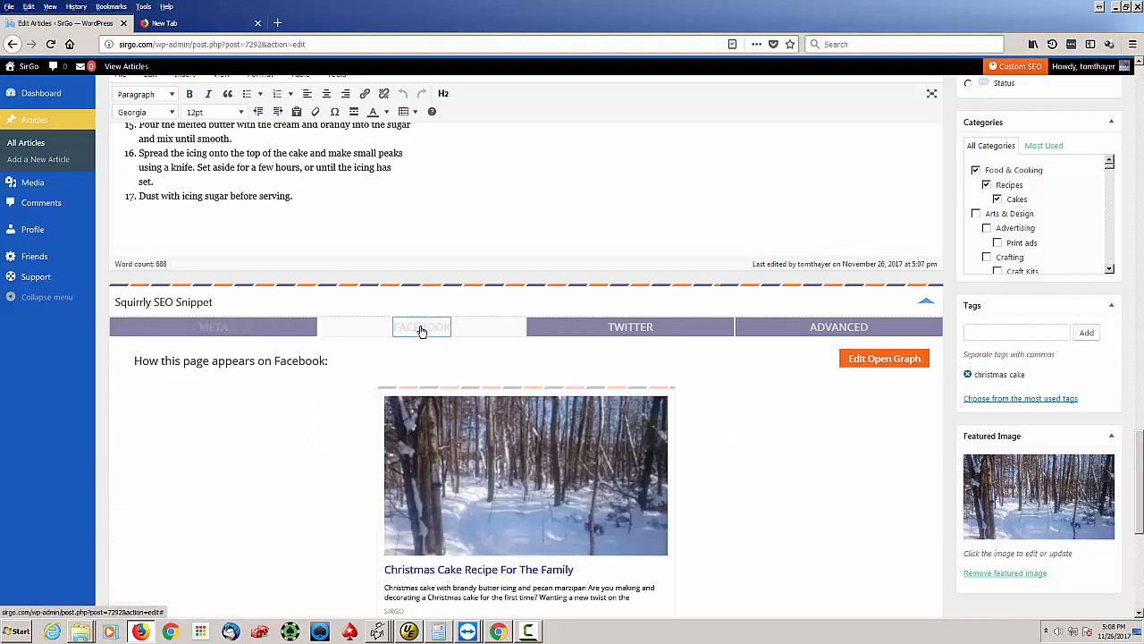
scroll(790, 453, "down", 3)
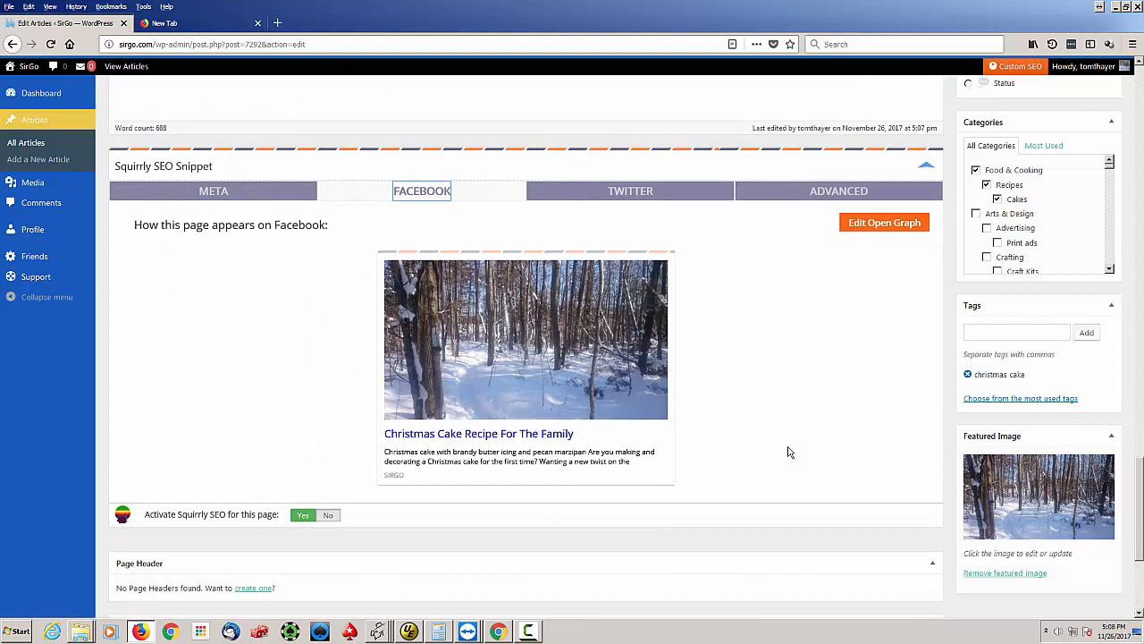
left_click(604, 190)
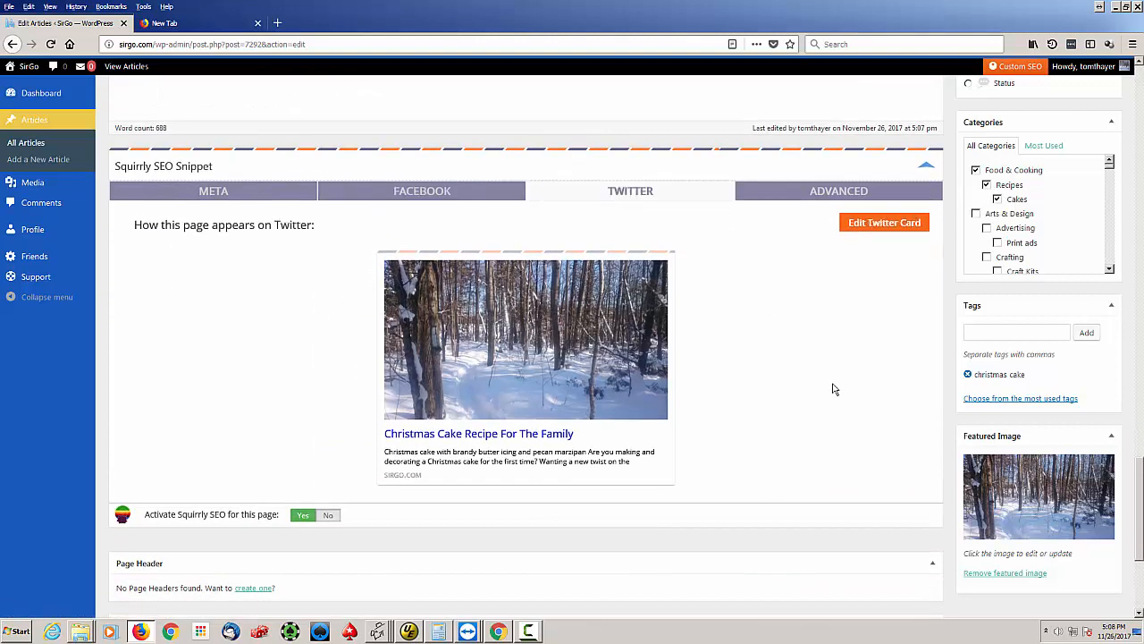
left_click(823, 193)
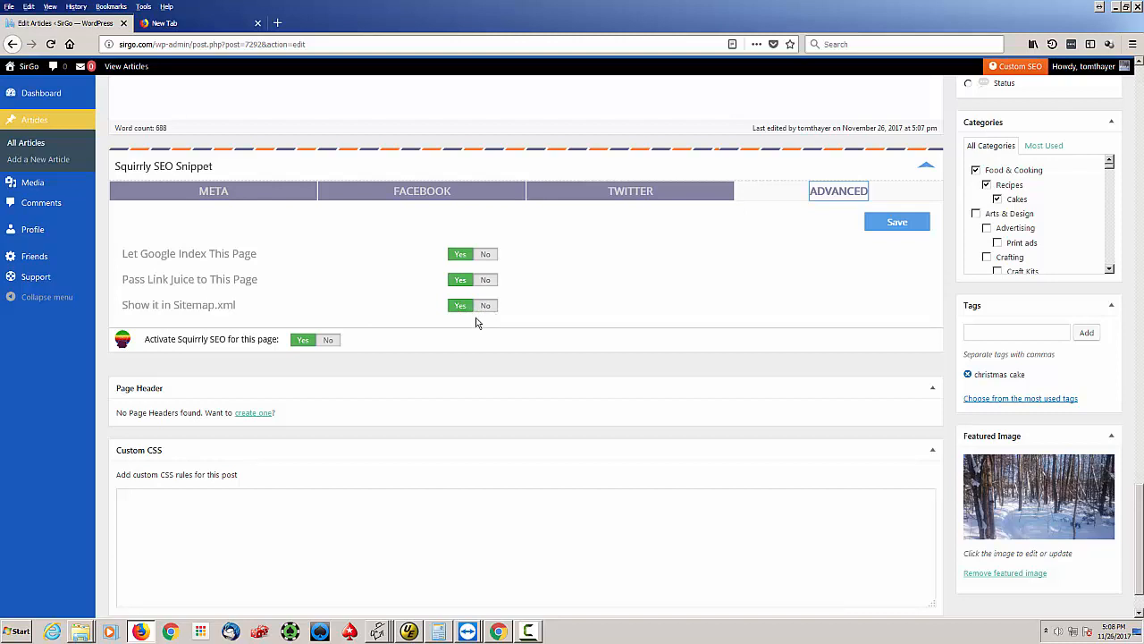
scroll(541, 341, "down", 1)
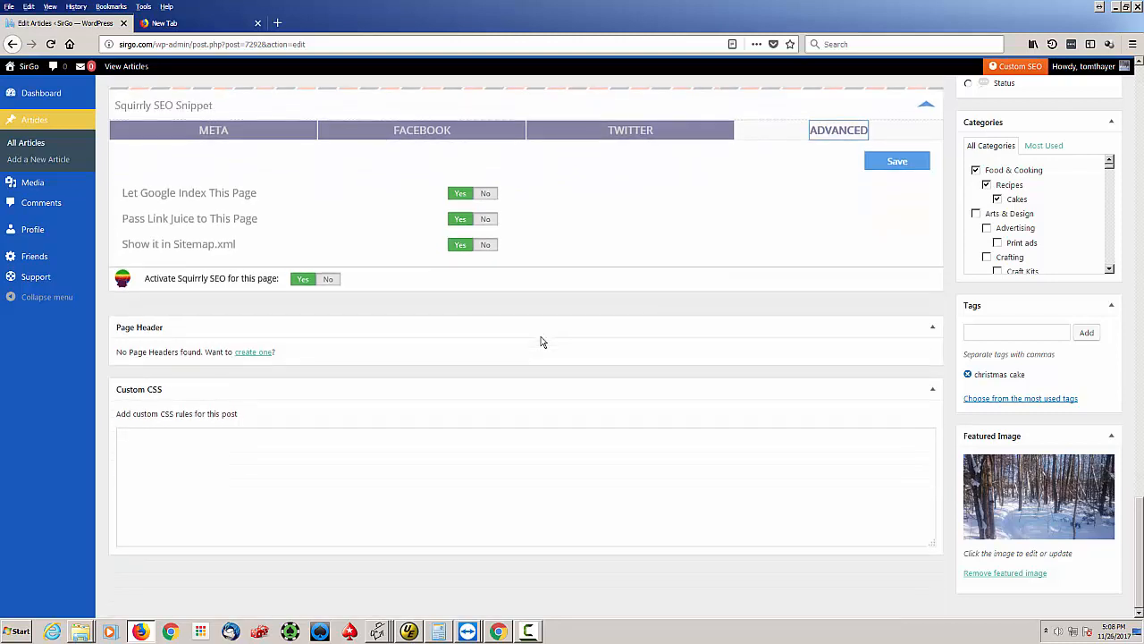
scroll(541, 338, "up", 1)
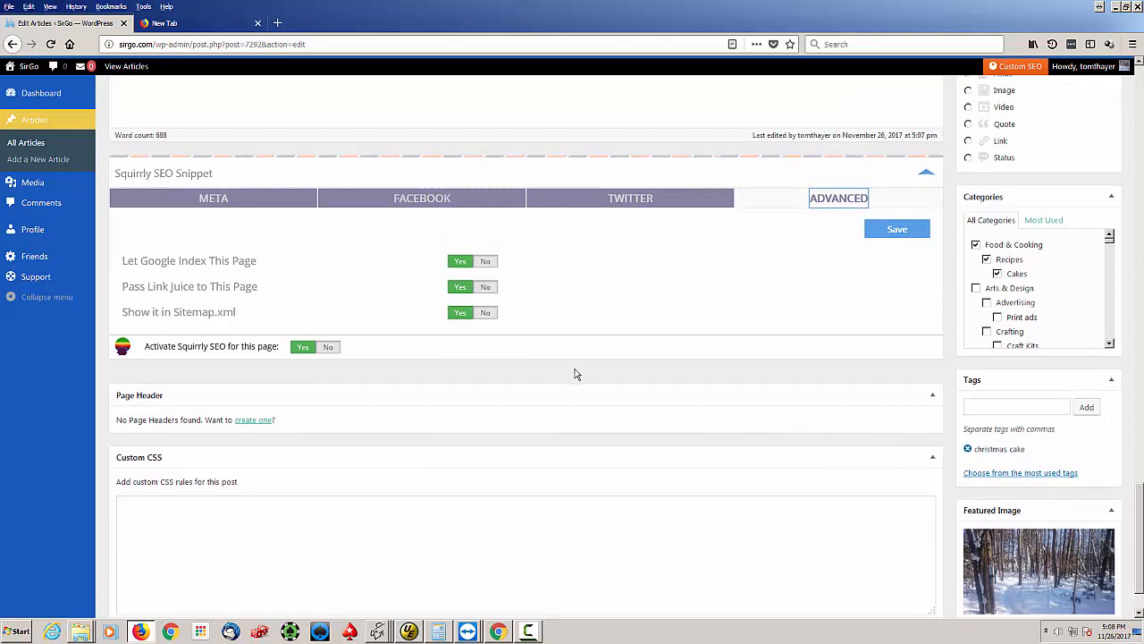
scroll(582, 367, "up", 4)
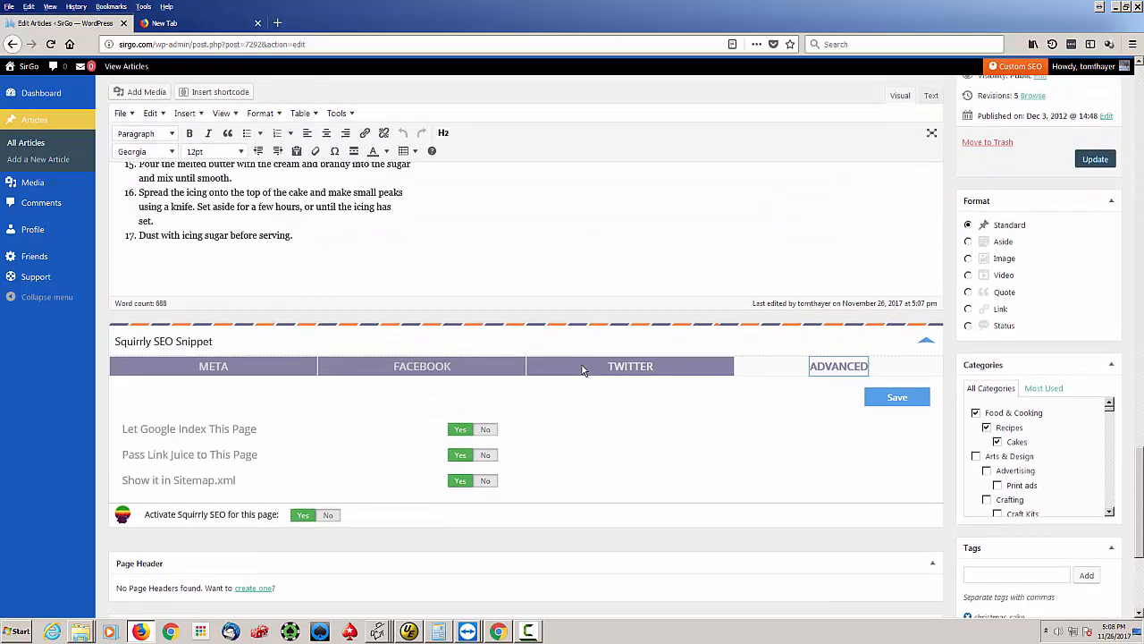
scroll(582, 364, "down", 5)
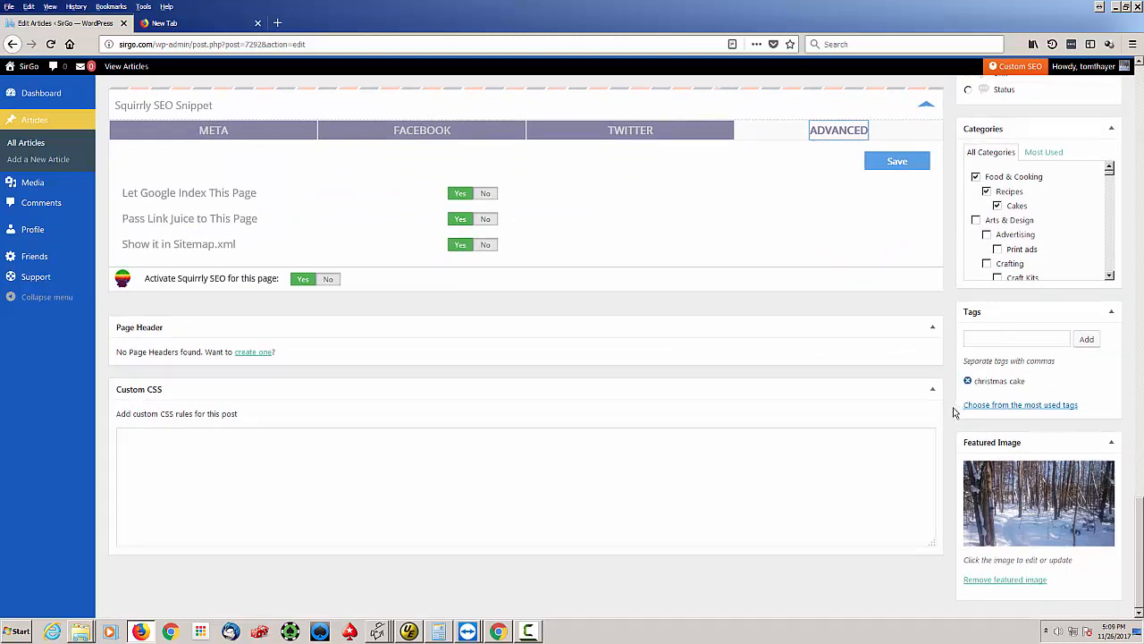
left_click(205, 435)
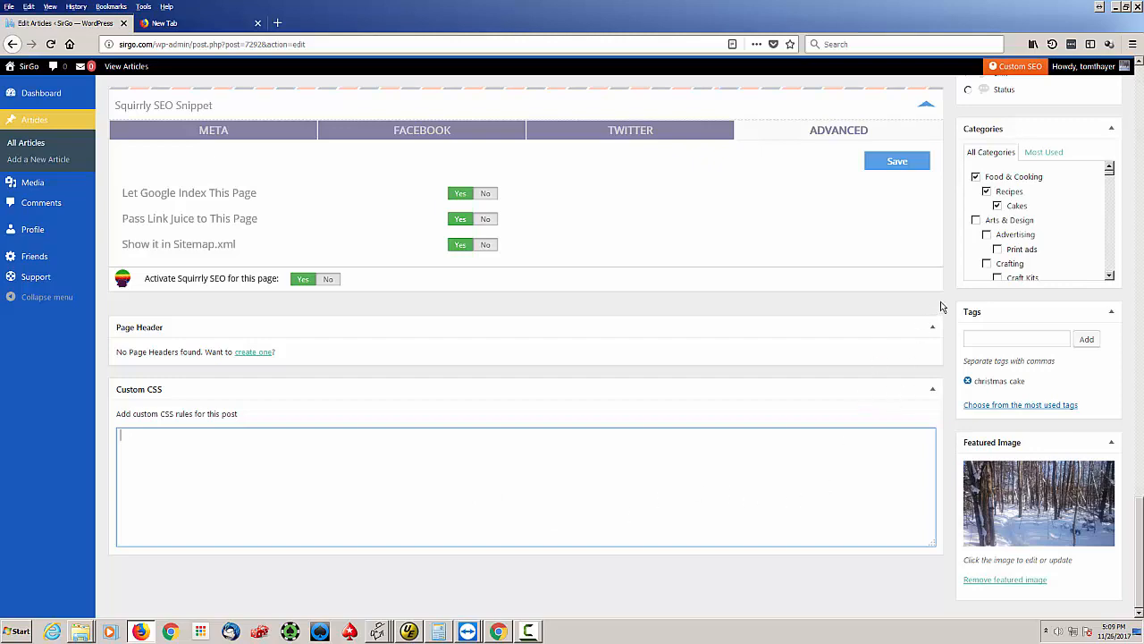
scroll(941, 306, "up", 10)
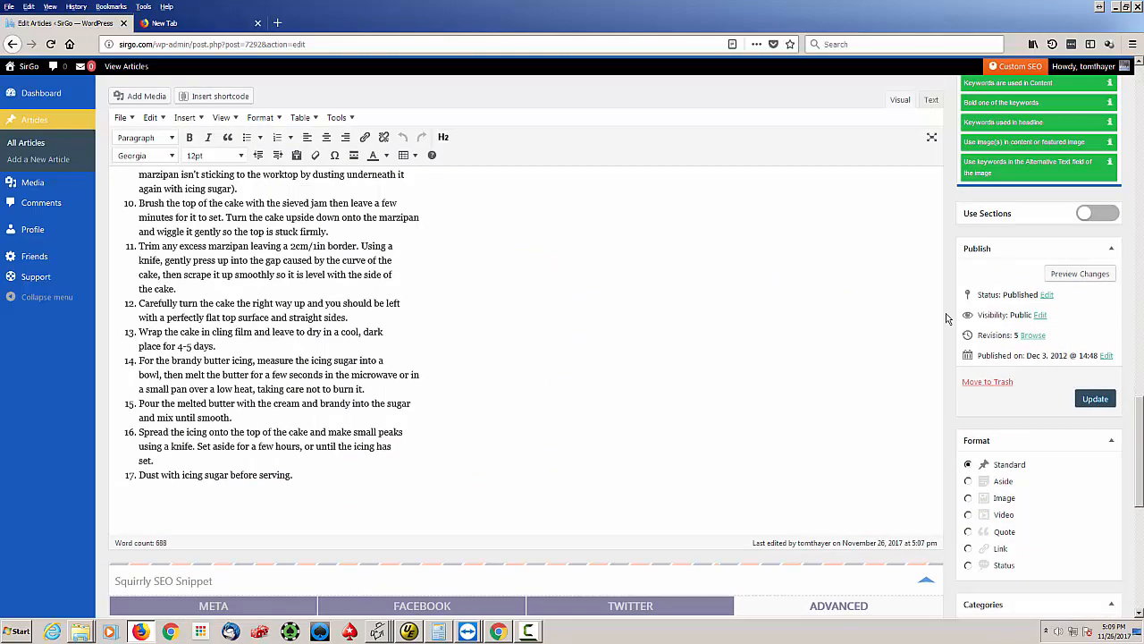
scroll(948, 320, "up", 3)
scroll(948, 322, "up", 6)
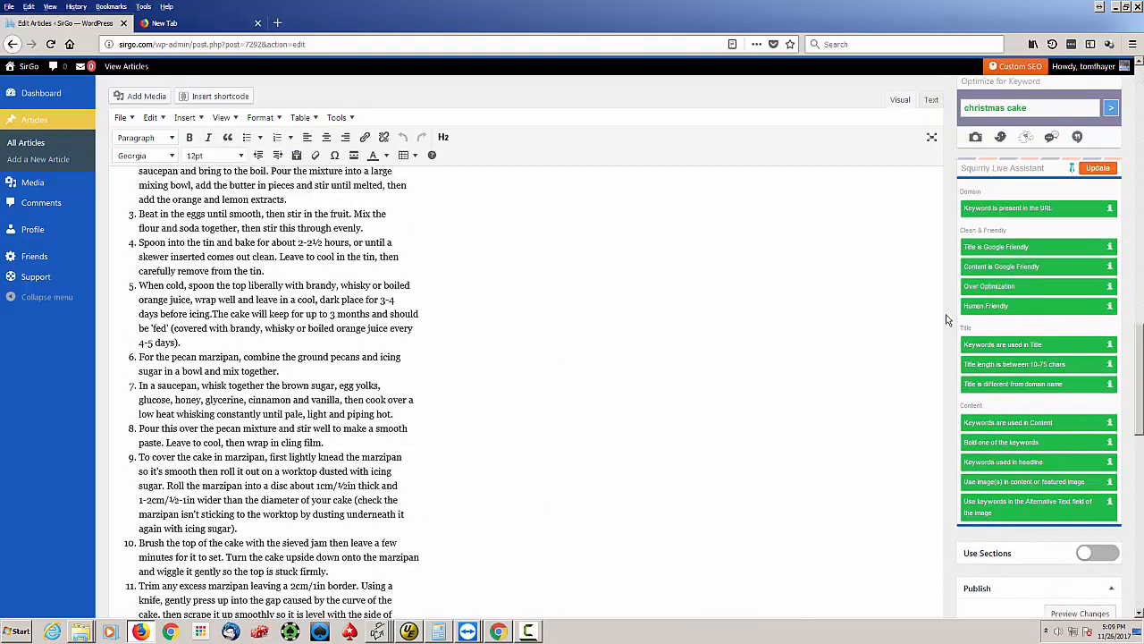
scroll(947, 324, "down", 10)
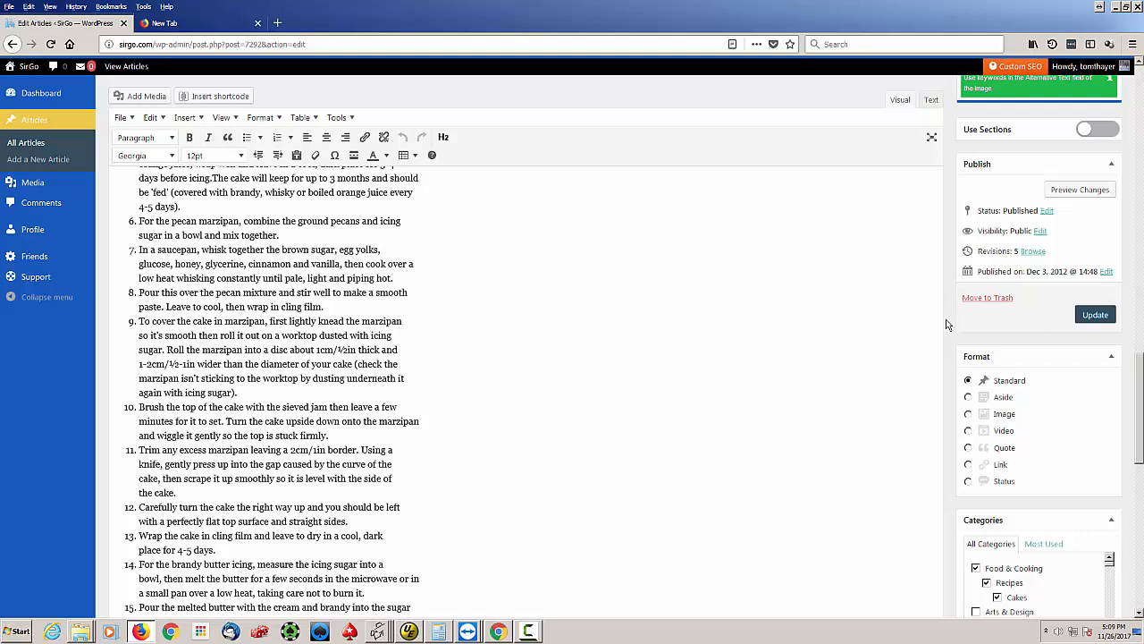
Step: Open the revision comparison and step back through the previous, autosave and oldest revisions
left_click(1033, 252)
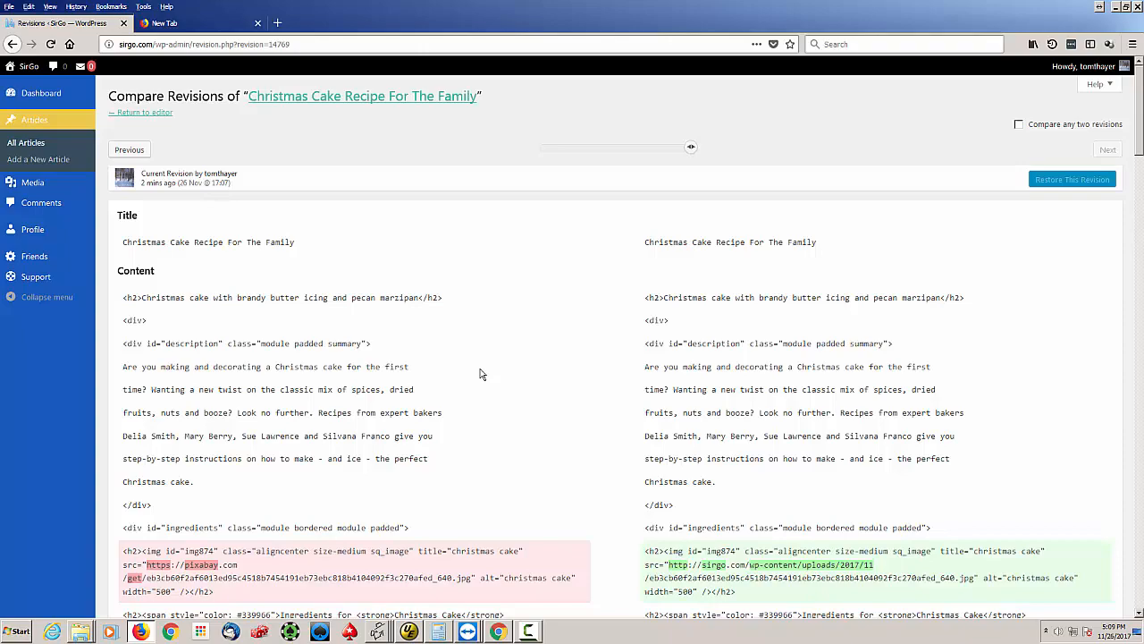
scroll(493, 382, "down", 4)
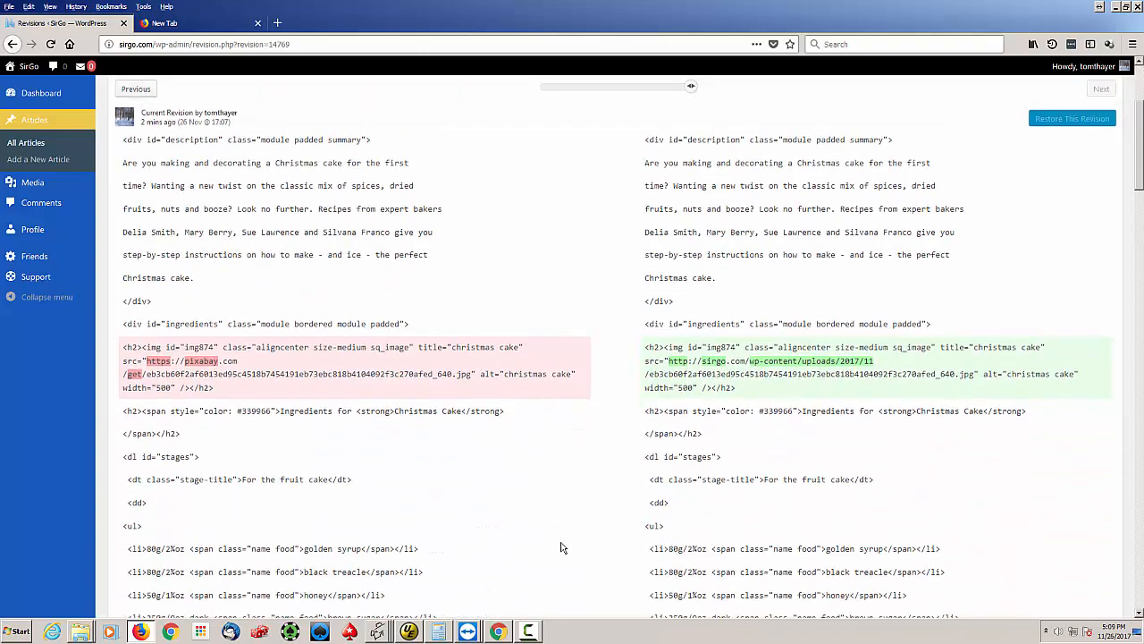
scroll(562, 547, "down", 4)
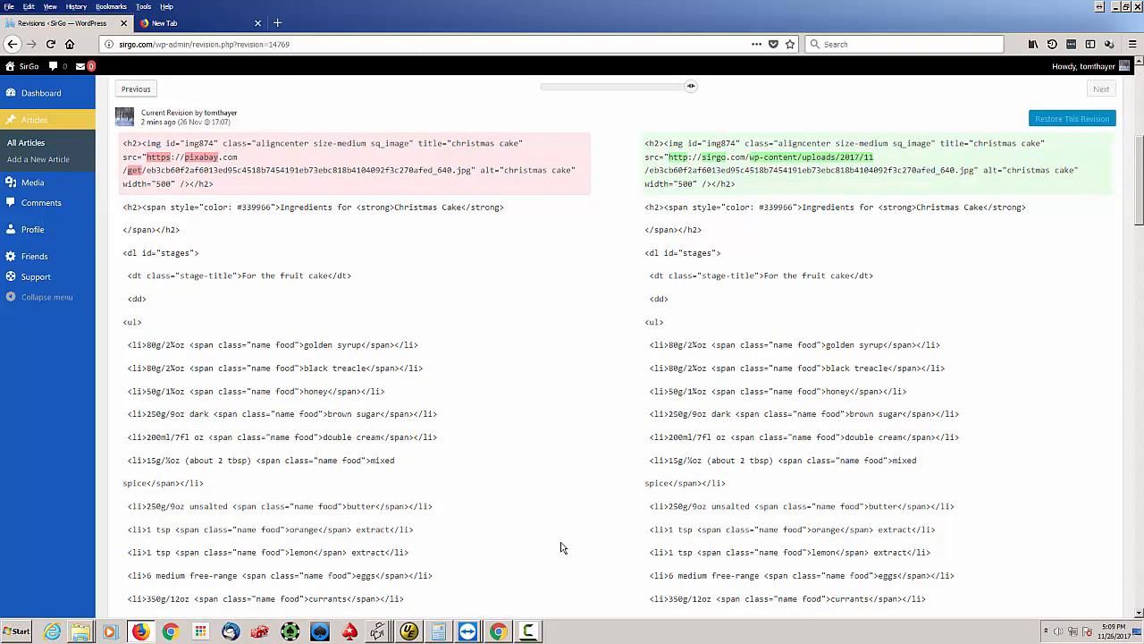
scroll(561, 547, "up", 7)
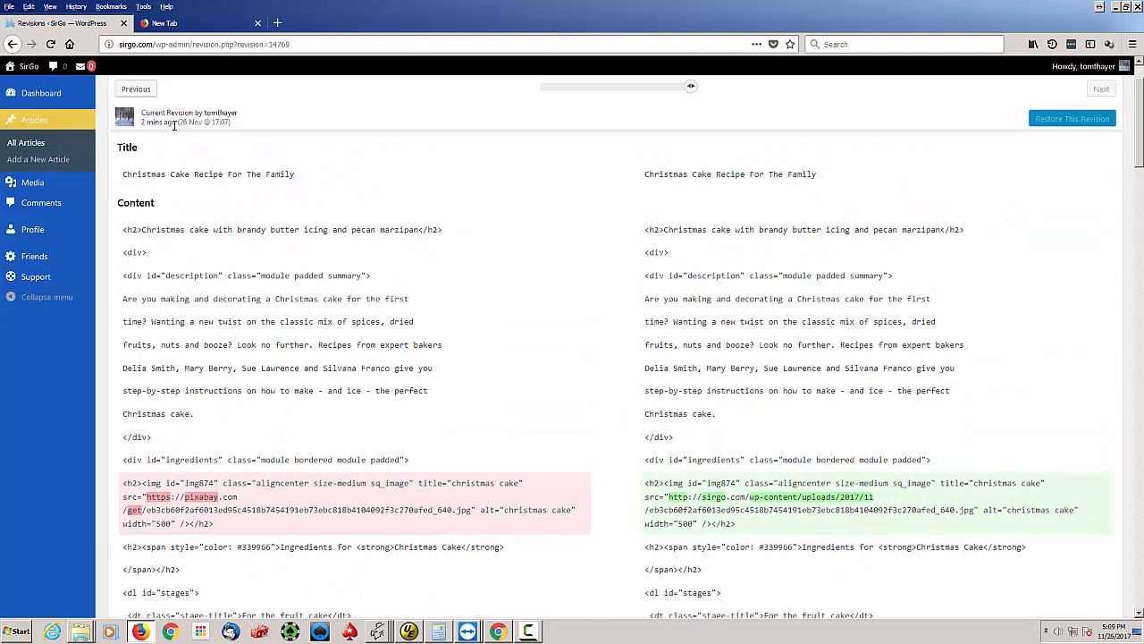
left_click(139, 90)
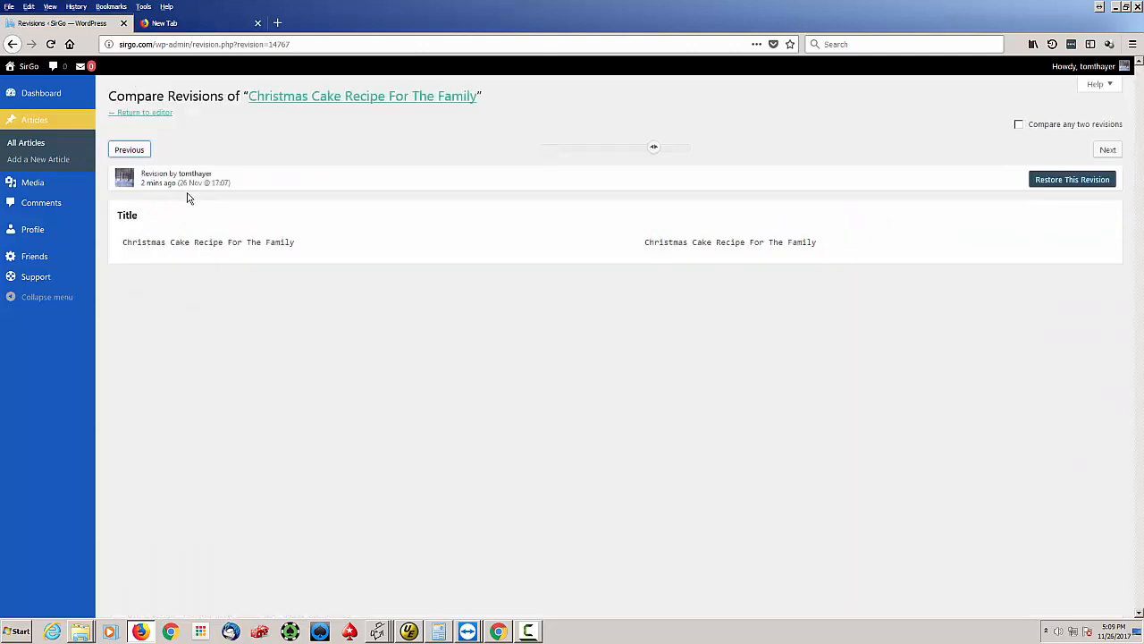
left_click(129, 151)
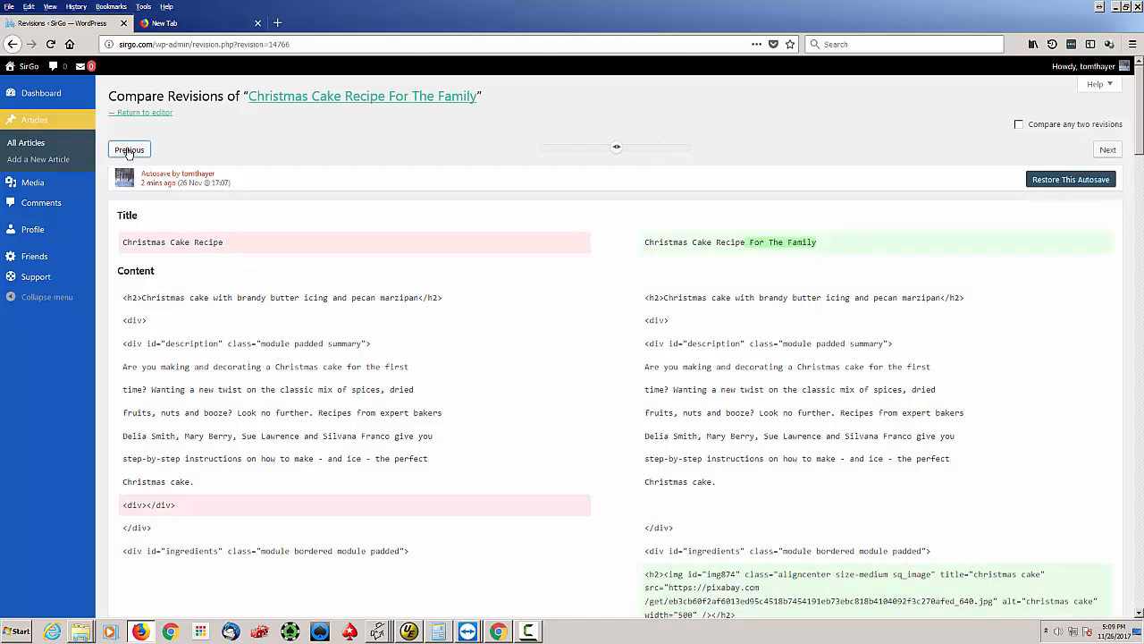
left_click(129, 150)
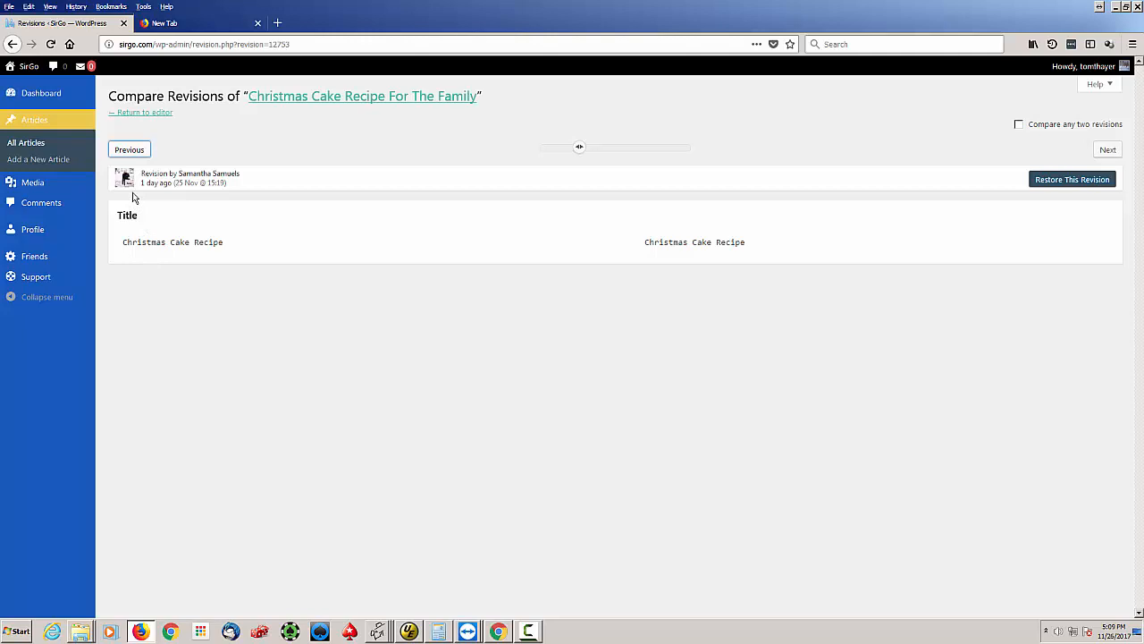
Step: Move forward to the autosave, slide to the current revision, then return to the editor
left_click(1105, 151)
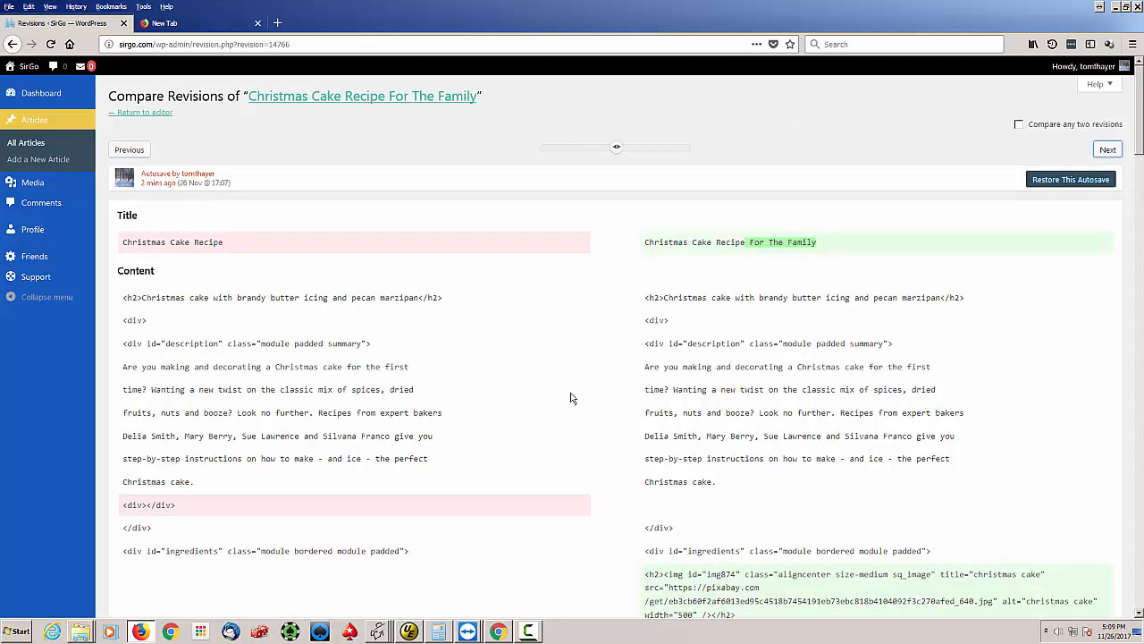
scroll(572, 398, "down", 3)
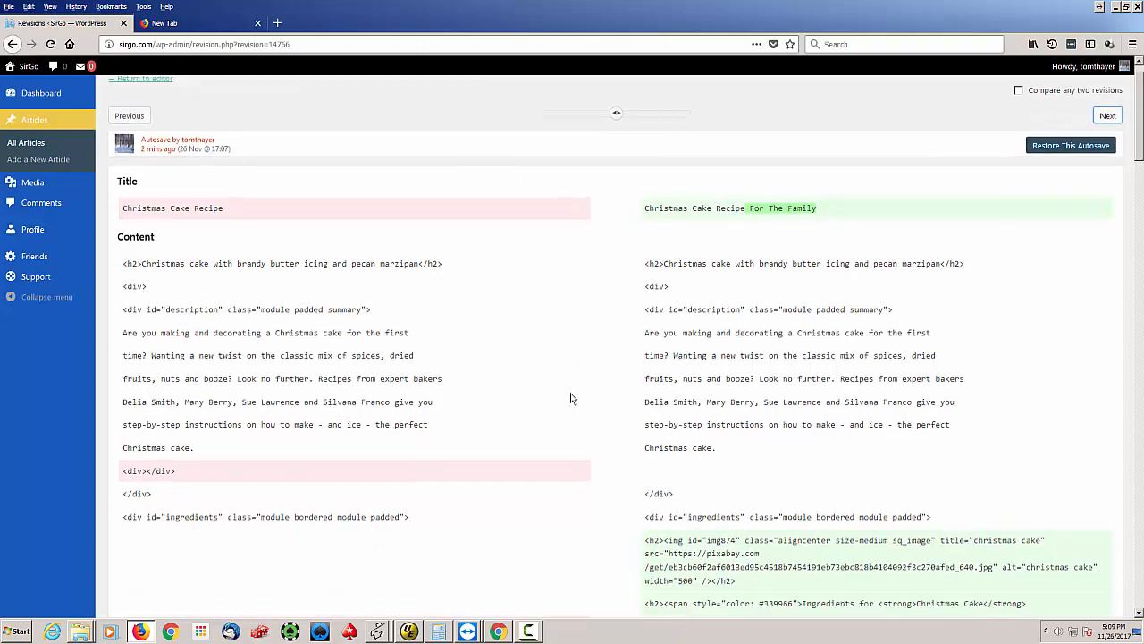
scroll(572, 398, "down", 4)
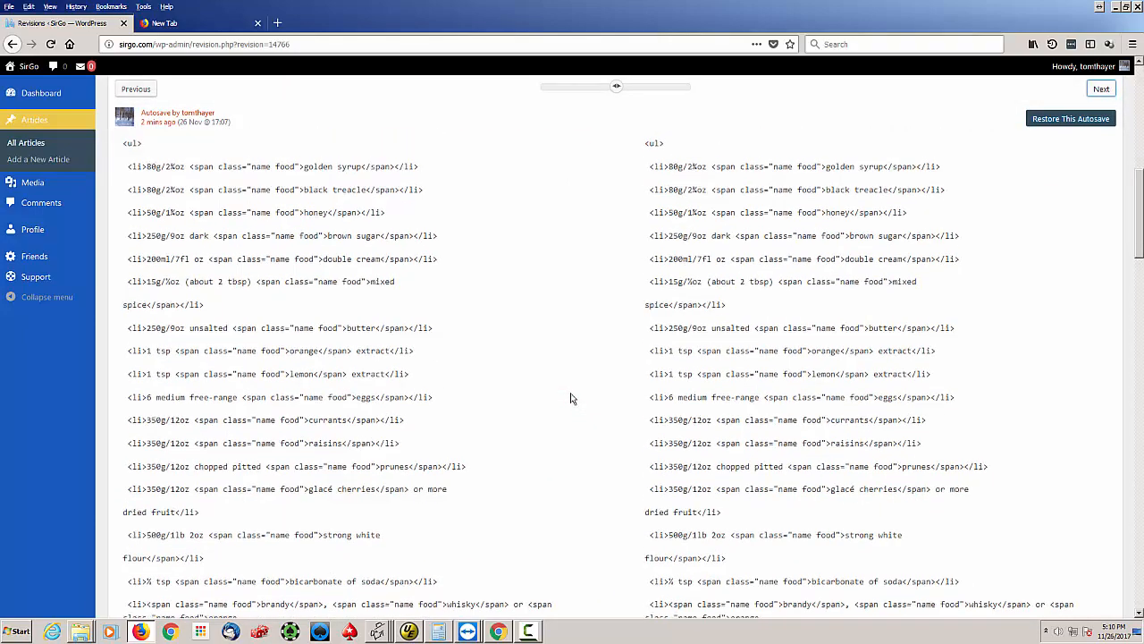
scroll(728, 127, "up", 7)
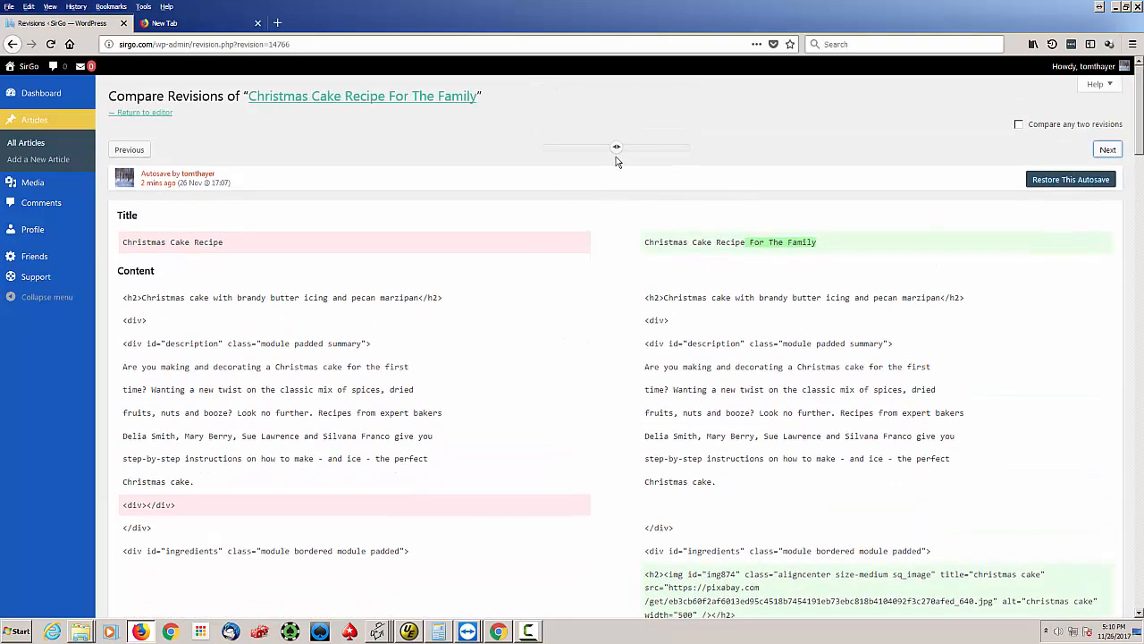
left_click_drag(616, 148, 705, 156)
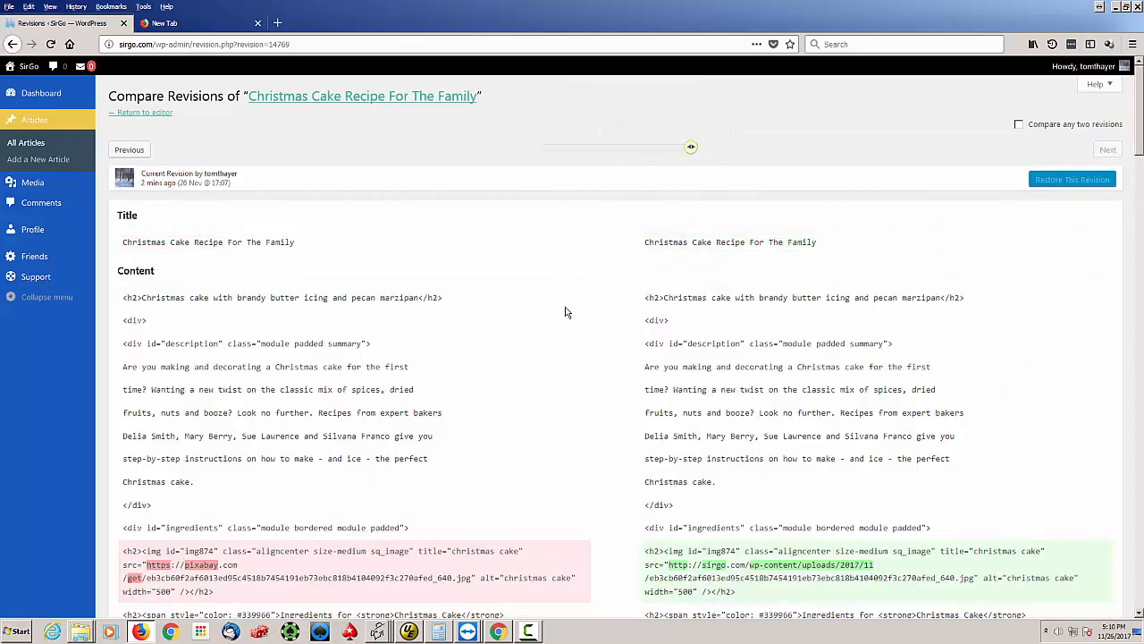
scroll(567, 312, "down", 6)
scroll(565, 312, "down", 15)
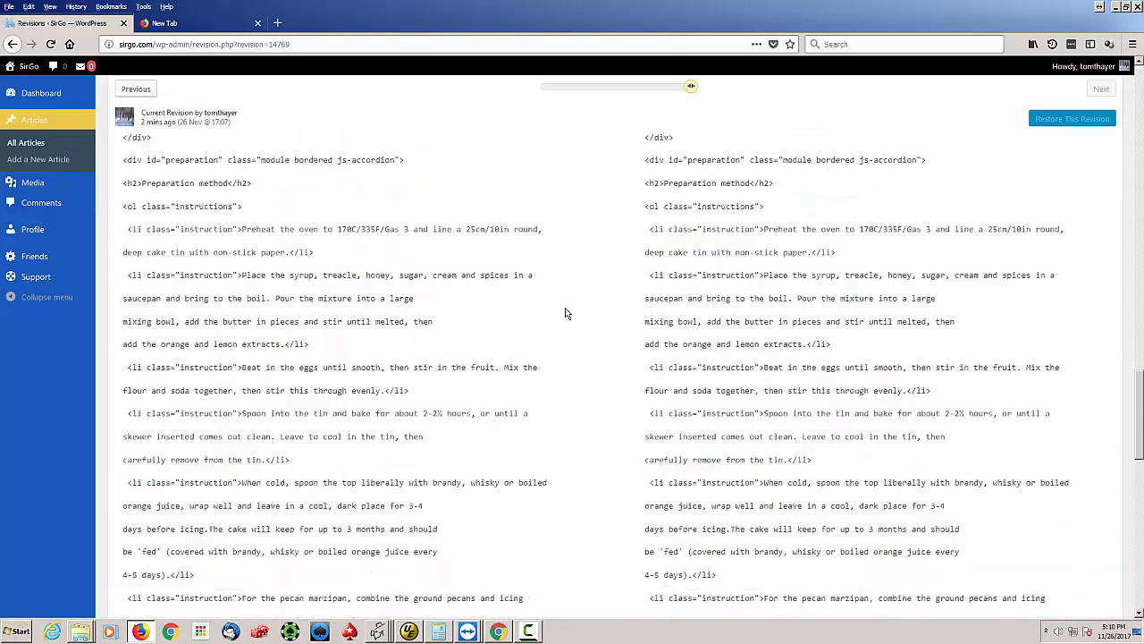
scroll(565, 314, "up", 20)
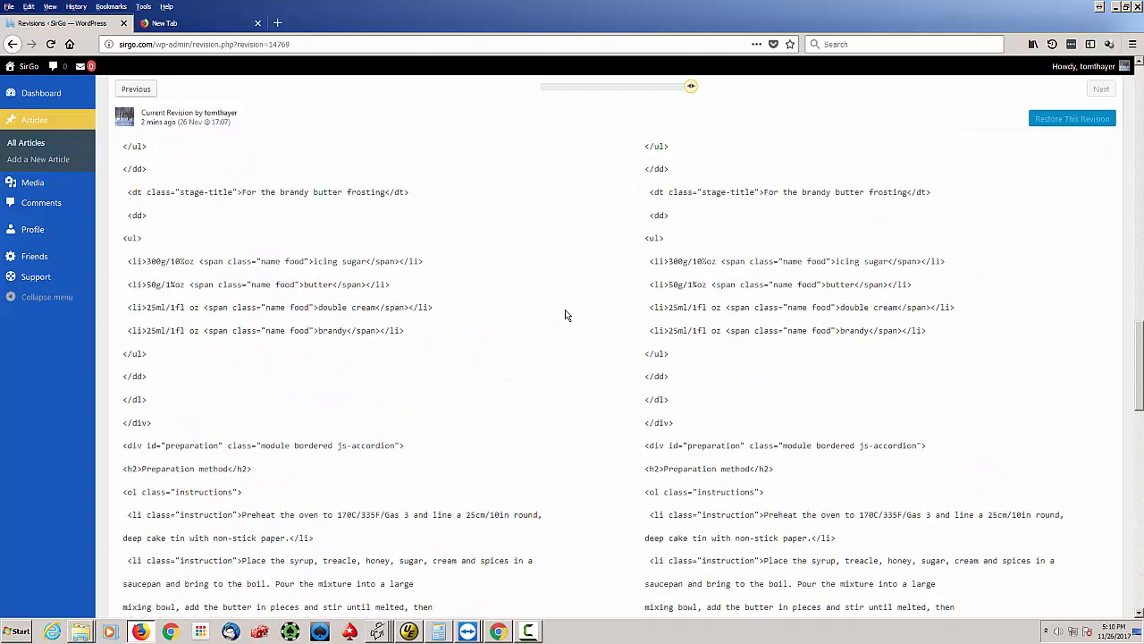
scroll(567, 316, "up", 1)
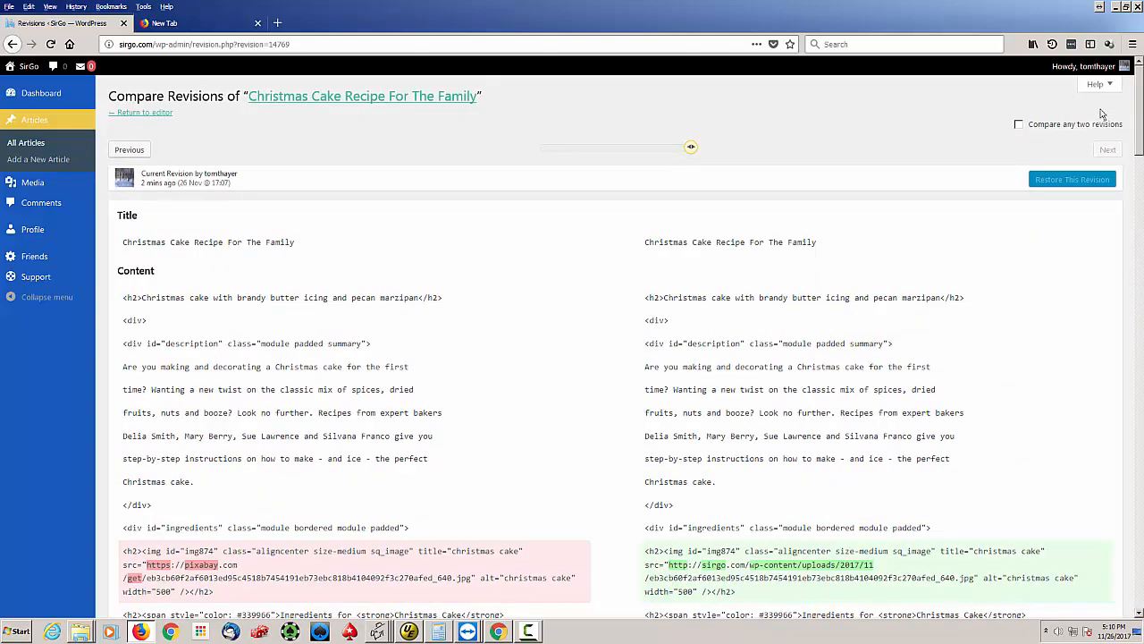
left_click(157, 116)
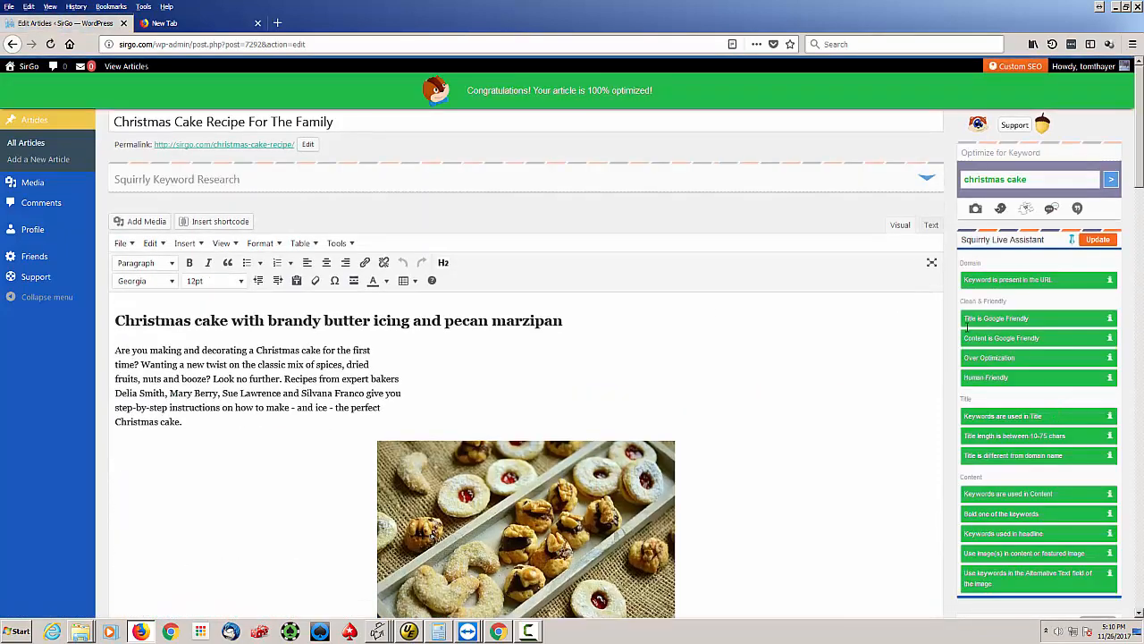
scroll(949, 382, "down", 4)
scroll(949, 382, "down", 3)
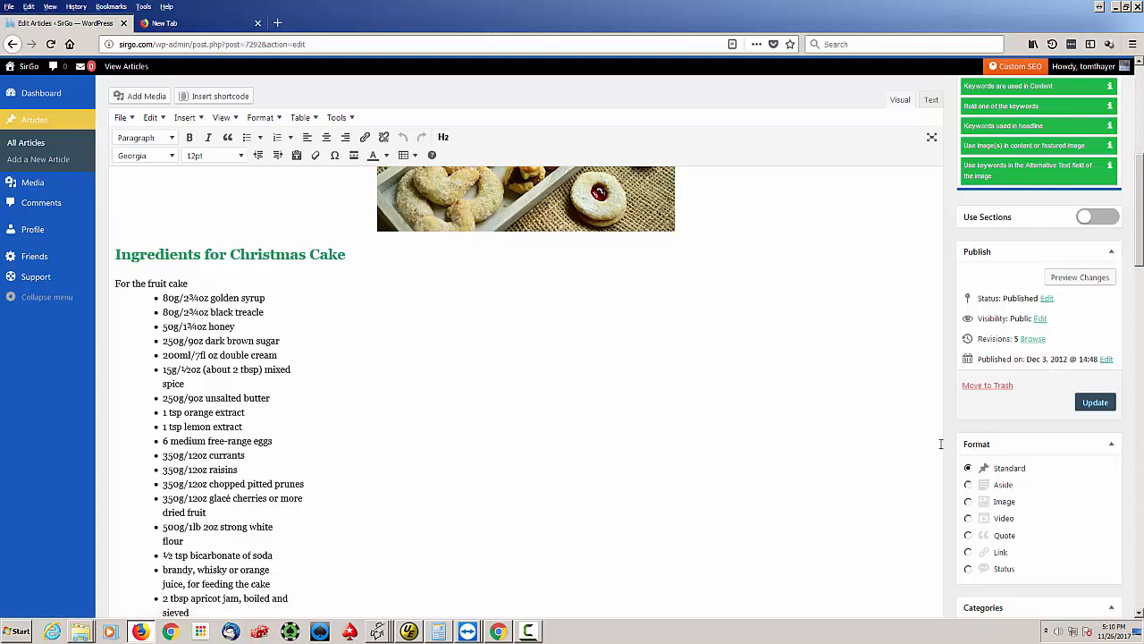
scroll(952, 436, "down", 3)
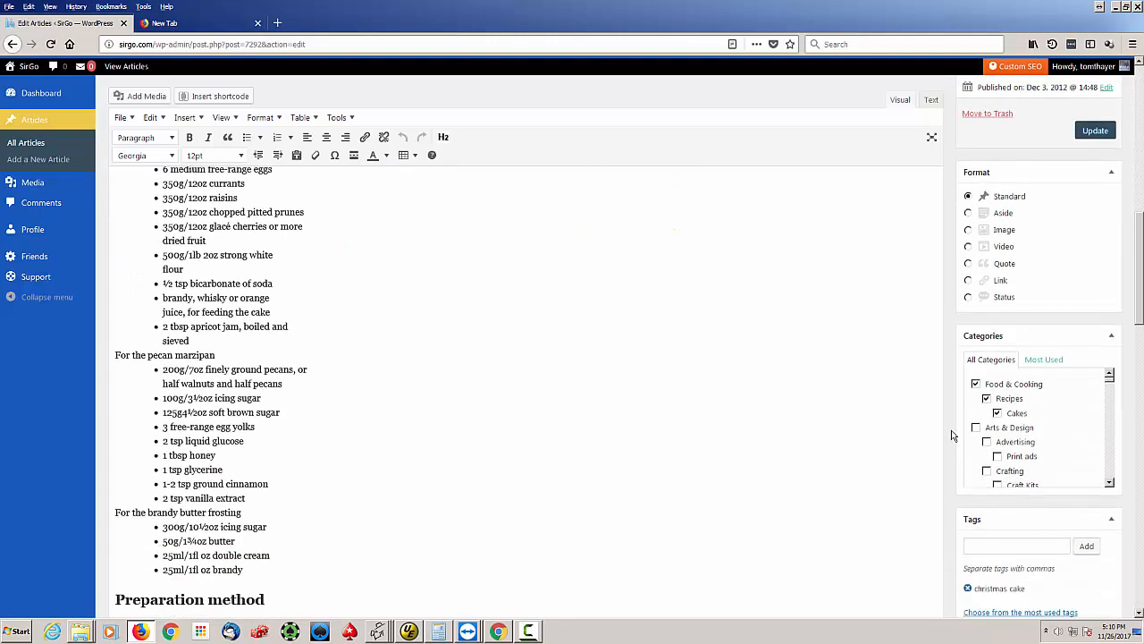
scroll(952, 435, "down", 2)
scroll(952, 435, "up", 6)
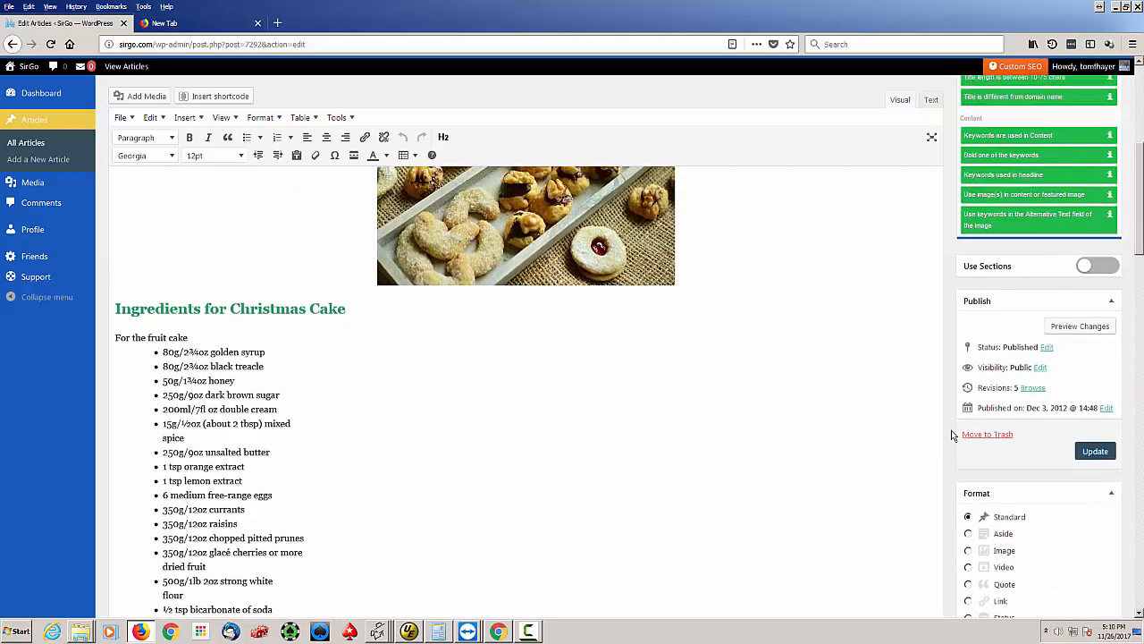
left_click(1043, 383)
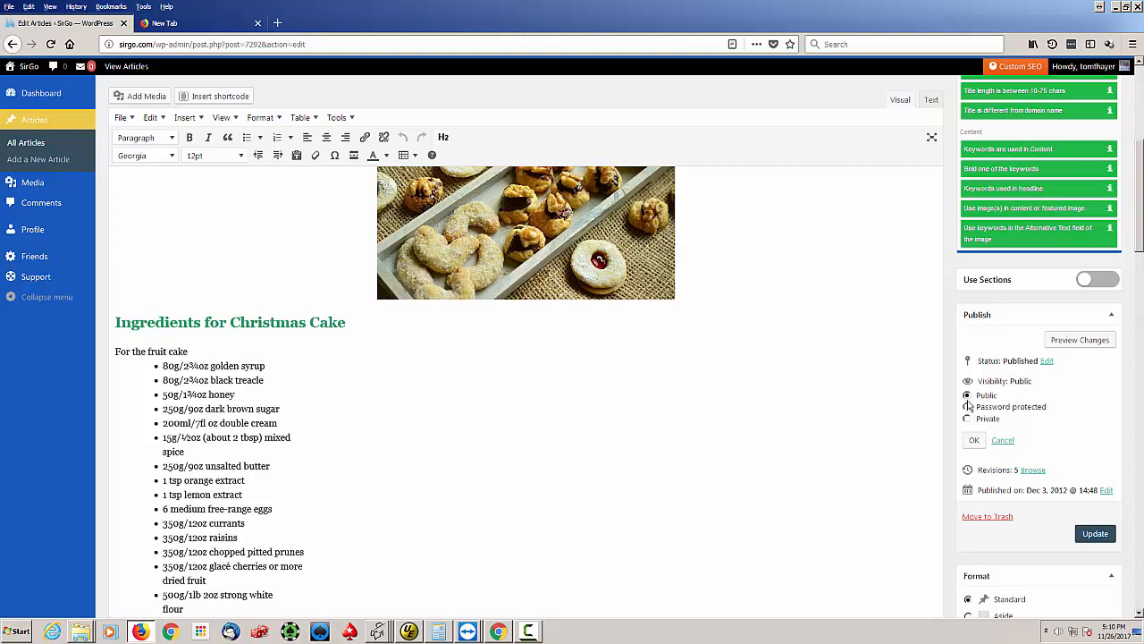
left_click(1003, 441)
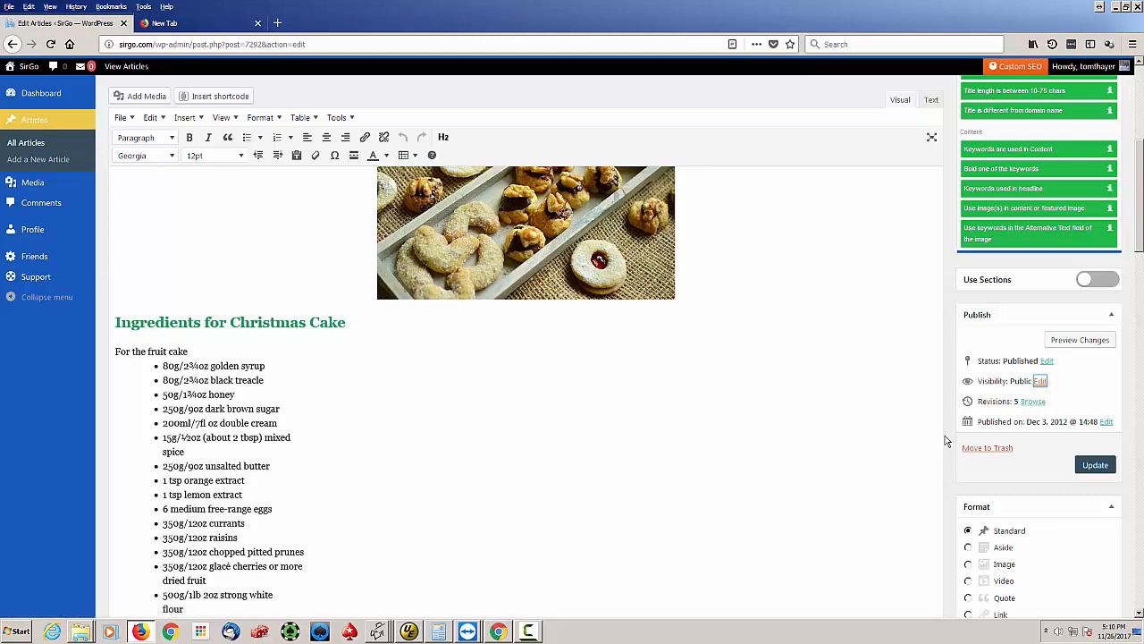
scroll(946, 440, "up", 1)
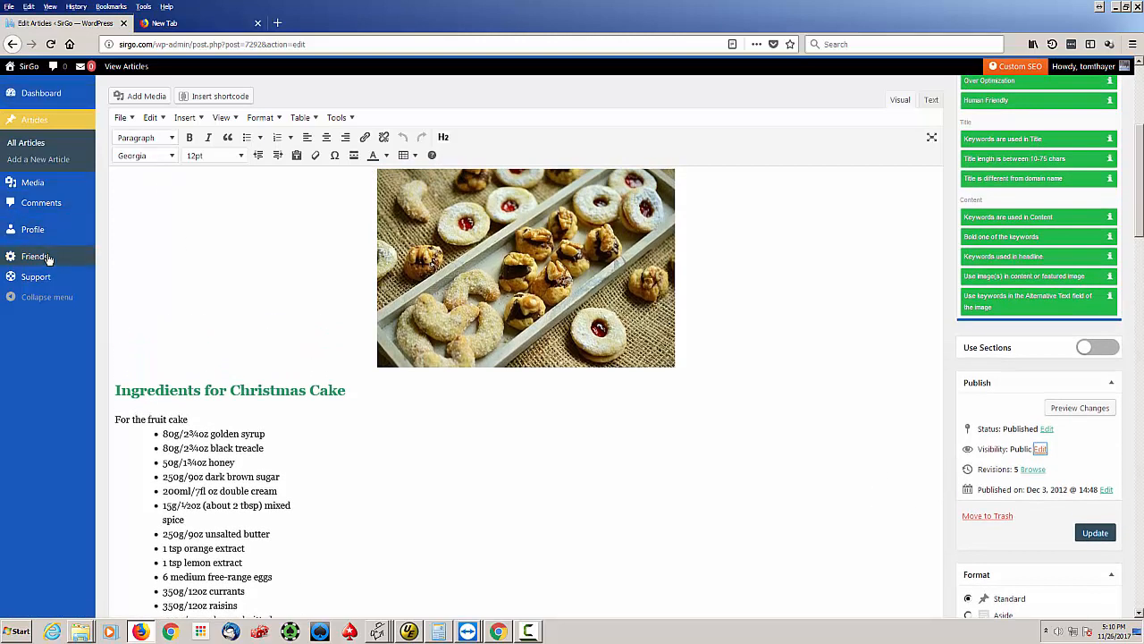
mouse_move(46, 263)
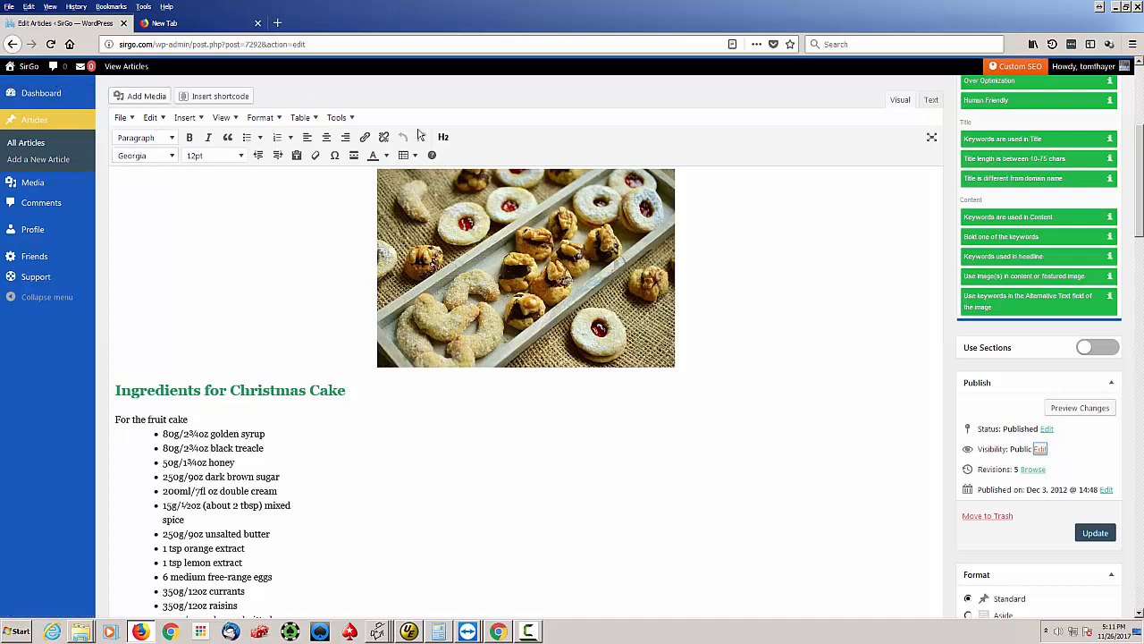
scroll(298, 161, "up", 4)
scroll(299, 225, "up", 2)
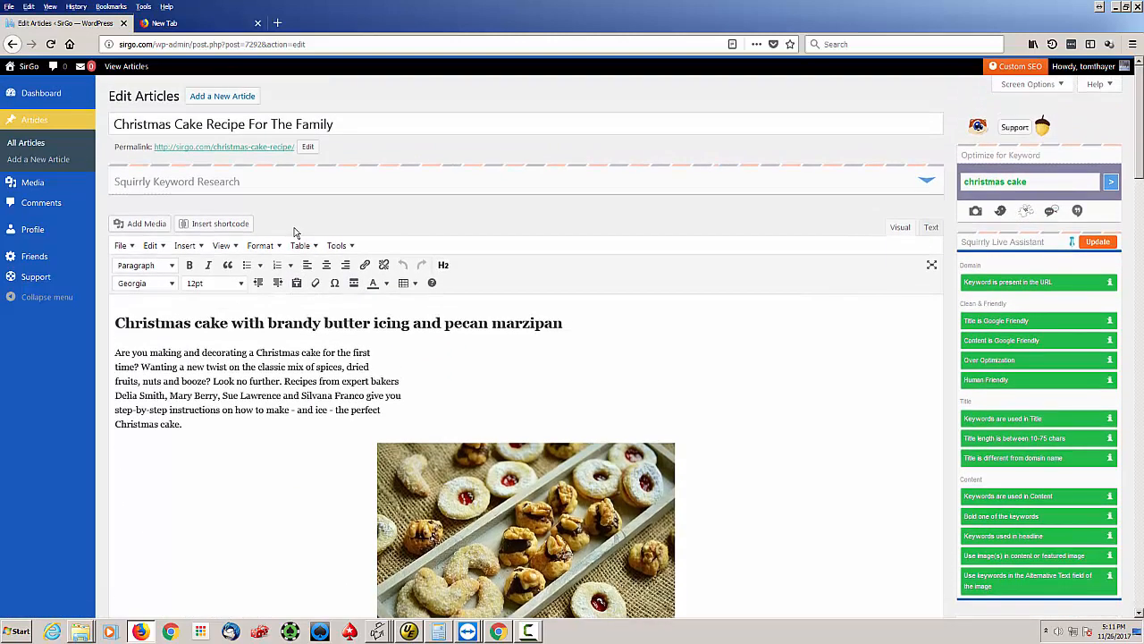
Step: Post 'This is a sample comment' on the live Christmas Cake article, then go to the Dashboard
left_click(253, 148)
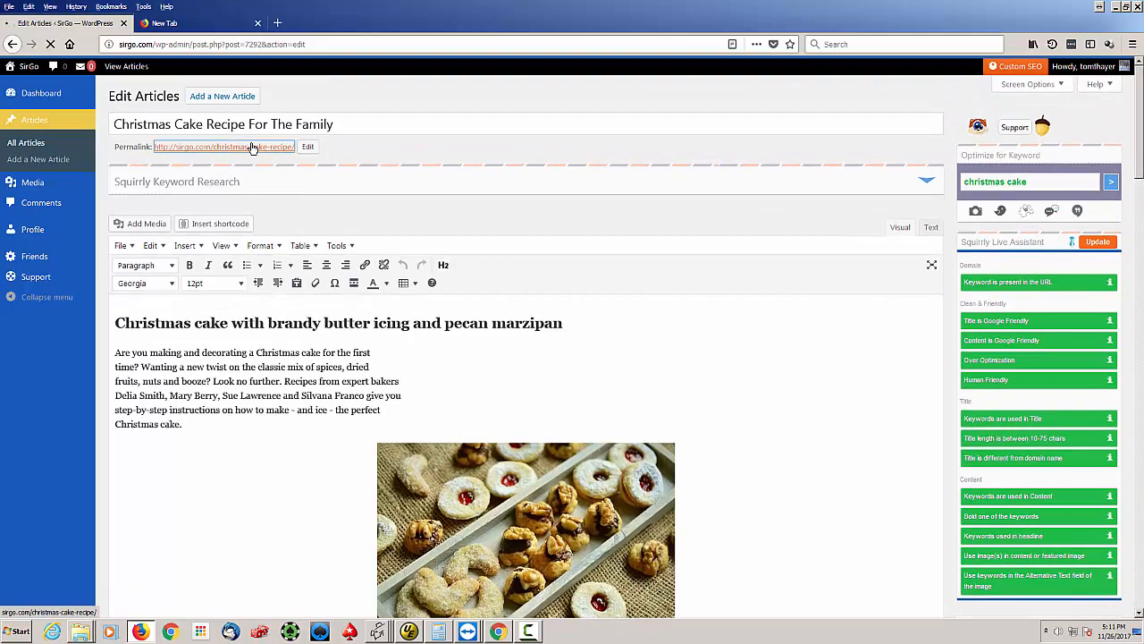
scroll(393, 304, "down", 5)
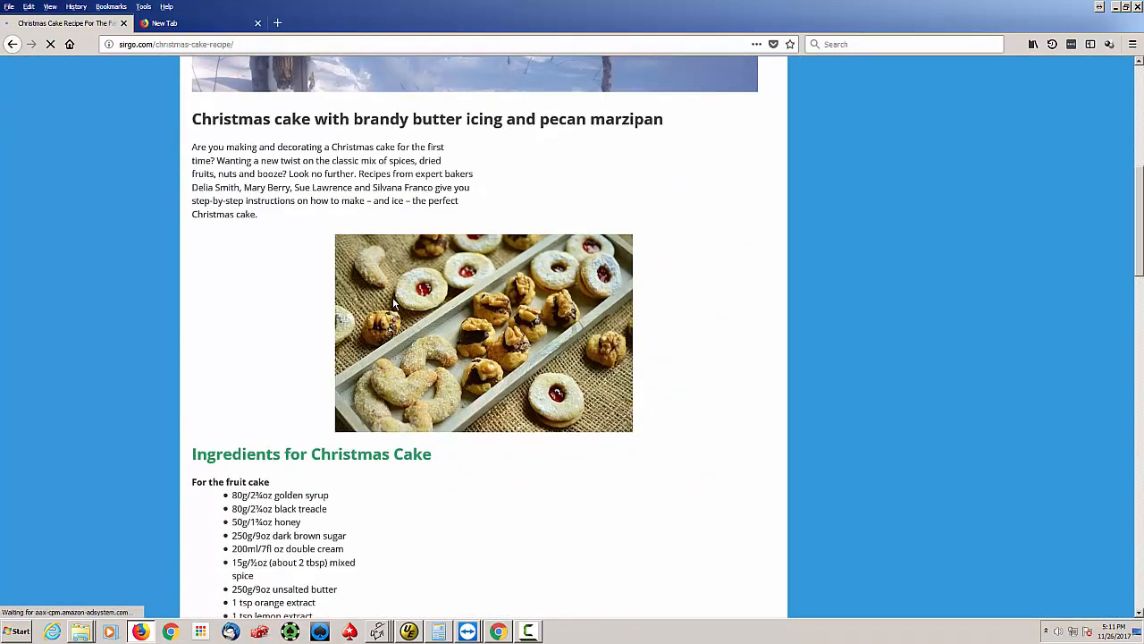
scroll(395, 302, "down", 20)
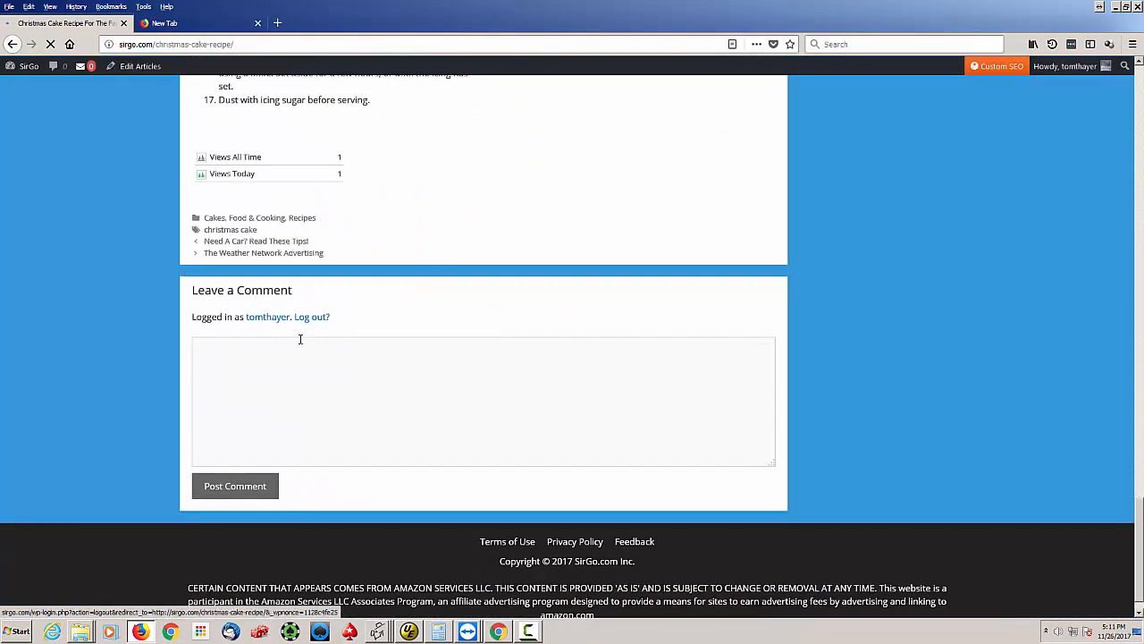
left_click(286, 357)
type("T")
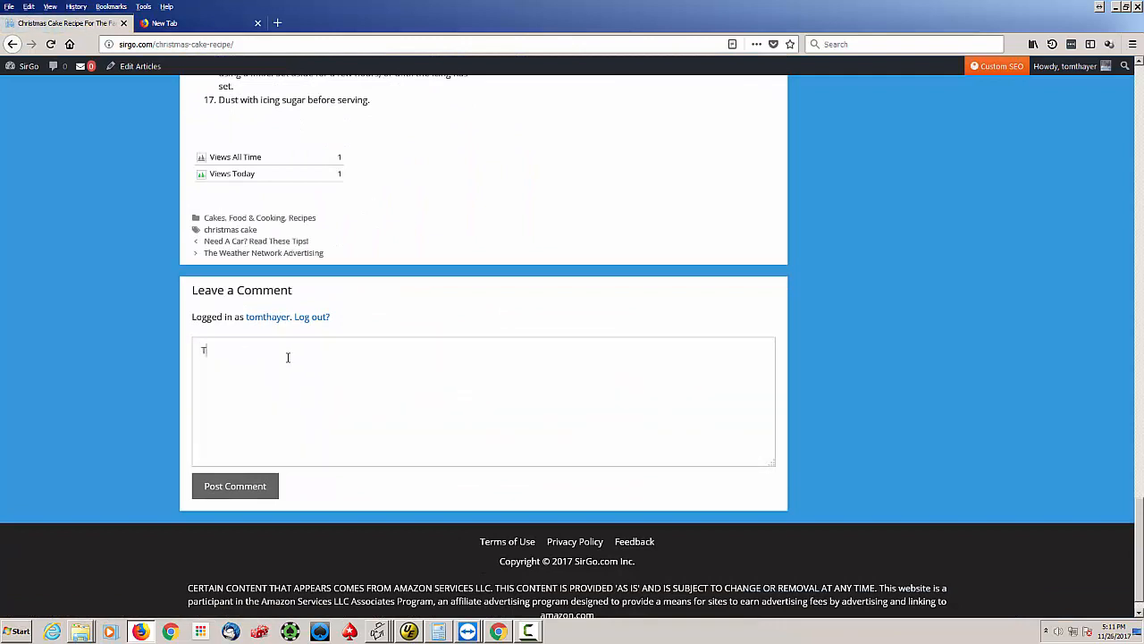
type("his is a sample comment")
left_click(250, 497)
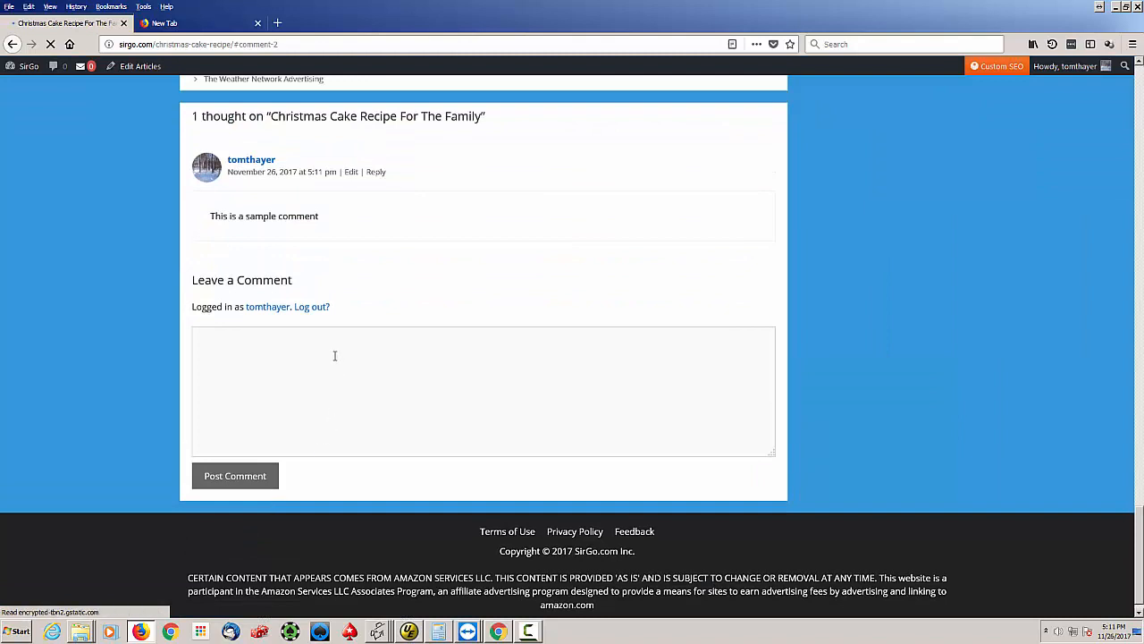
scroll(300, 268, "up", 4)
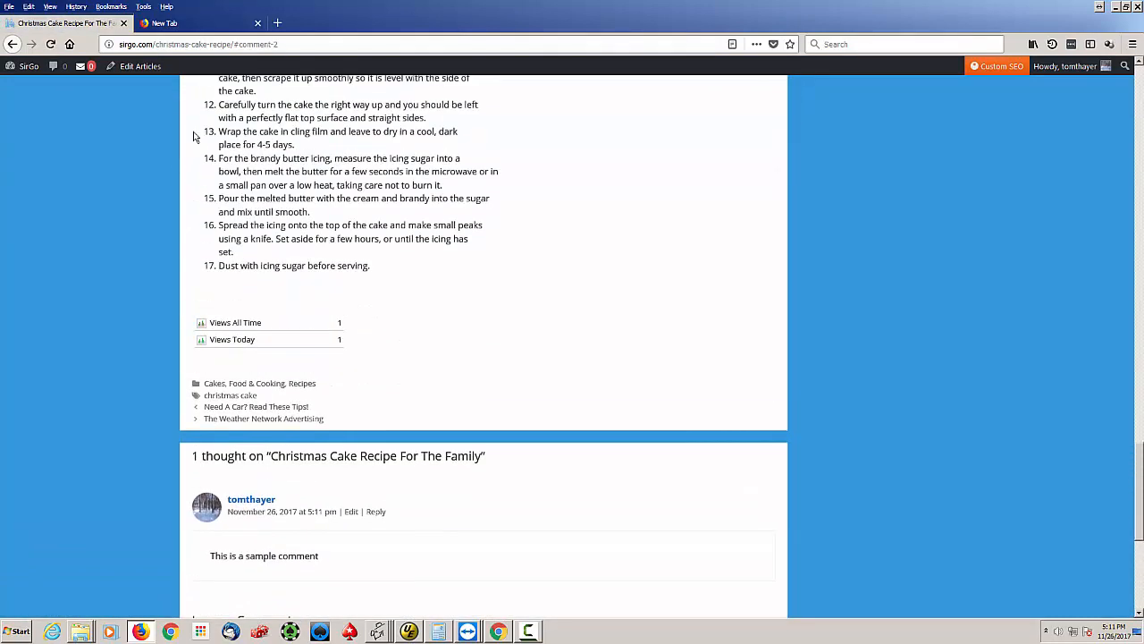
left_click(27, 69)
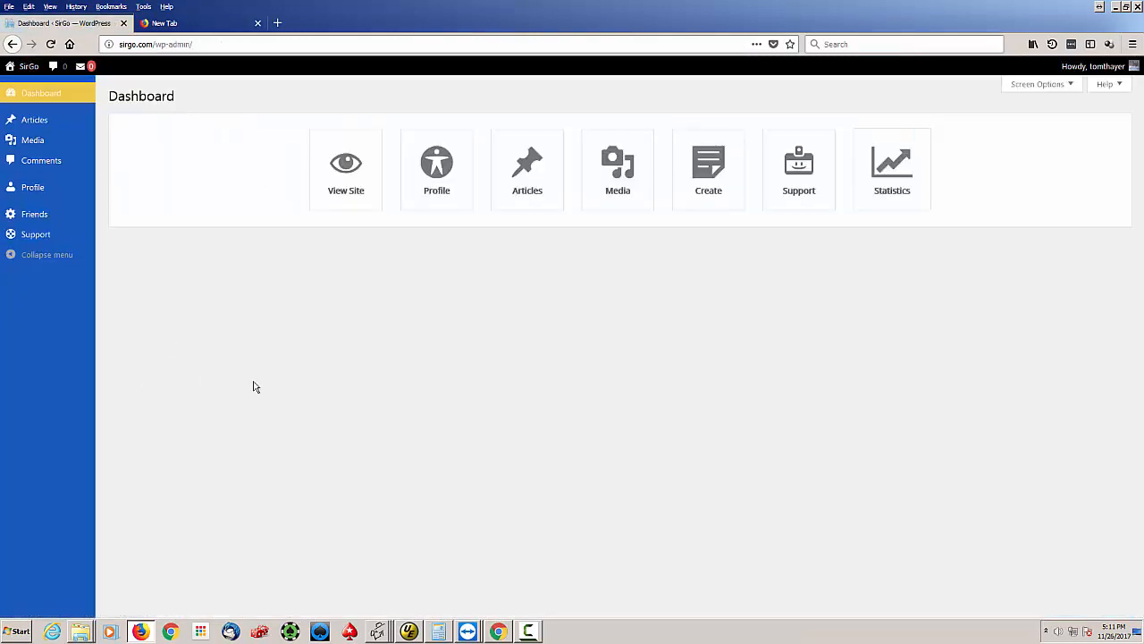
left_click(41, 166)
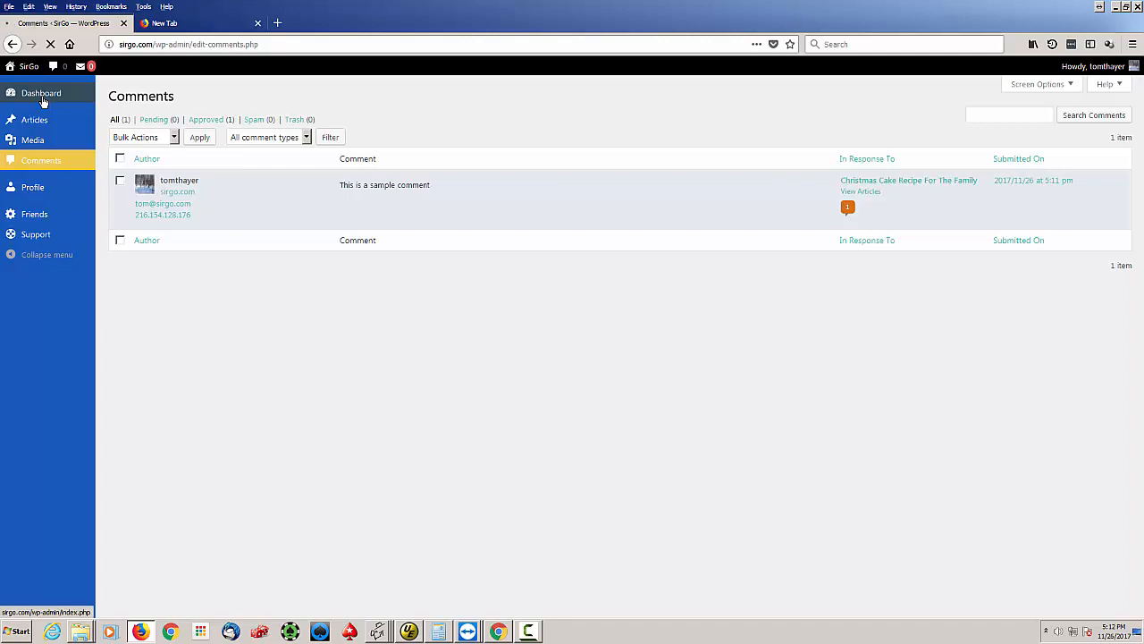
left_click(42, 99)
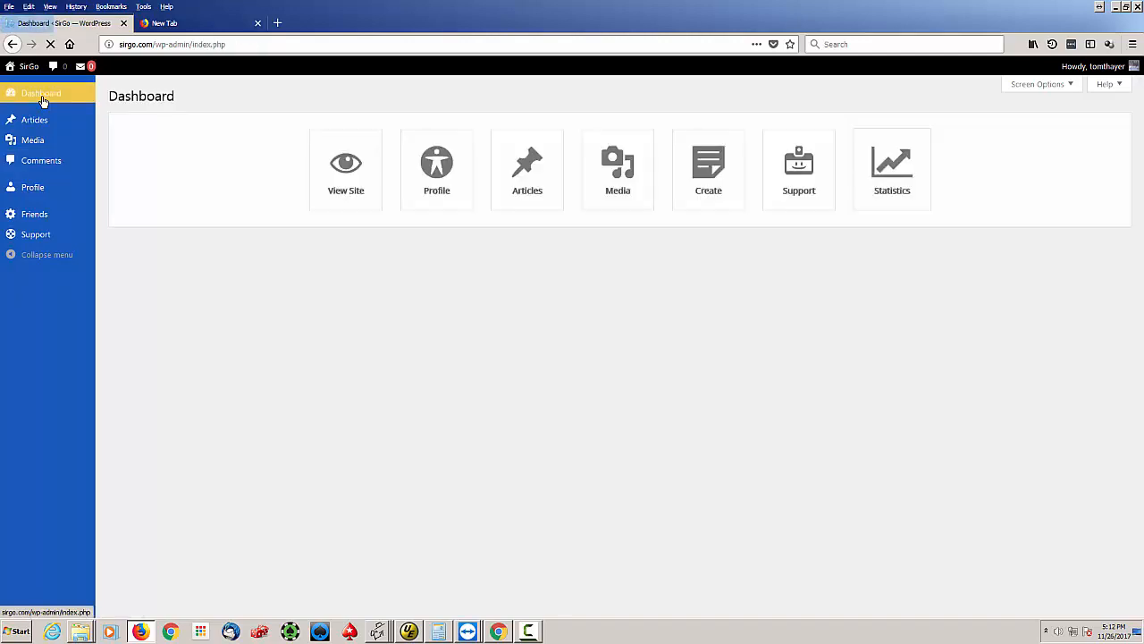
left_click(885, 181)
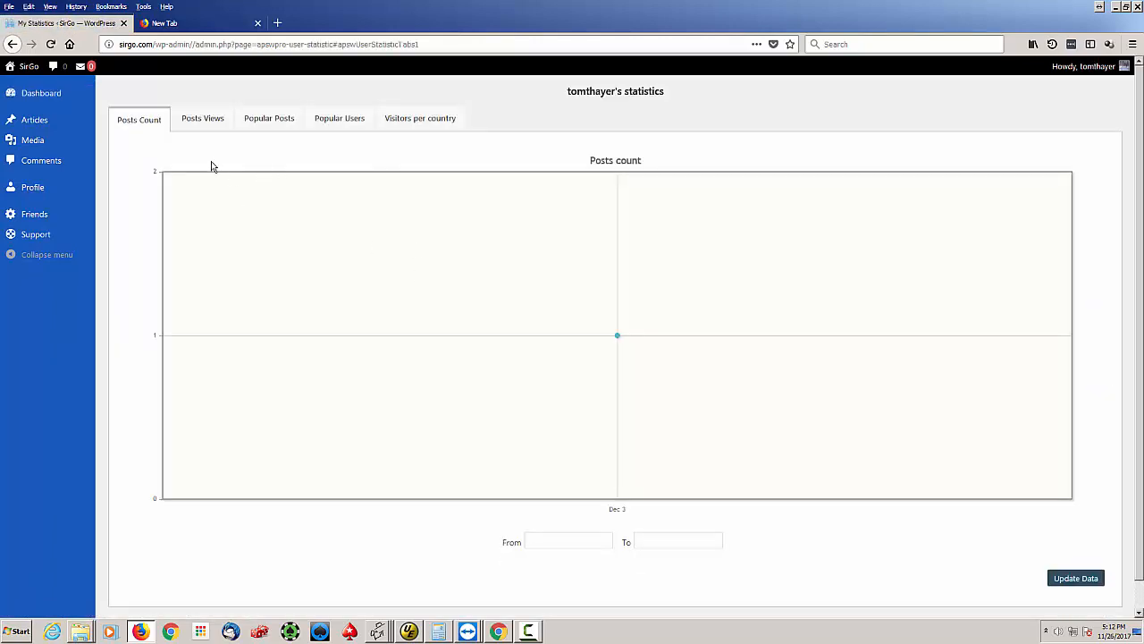
scroll(470, 478, "down", 1)
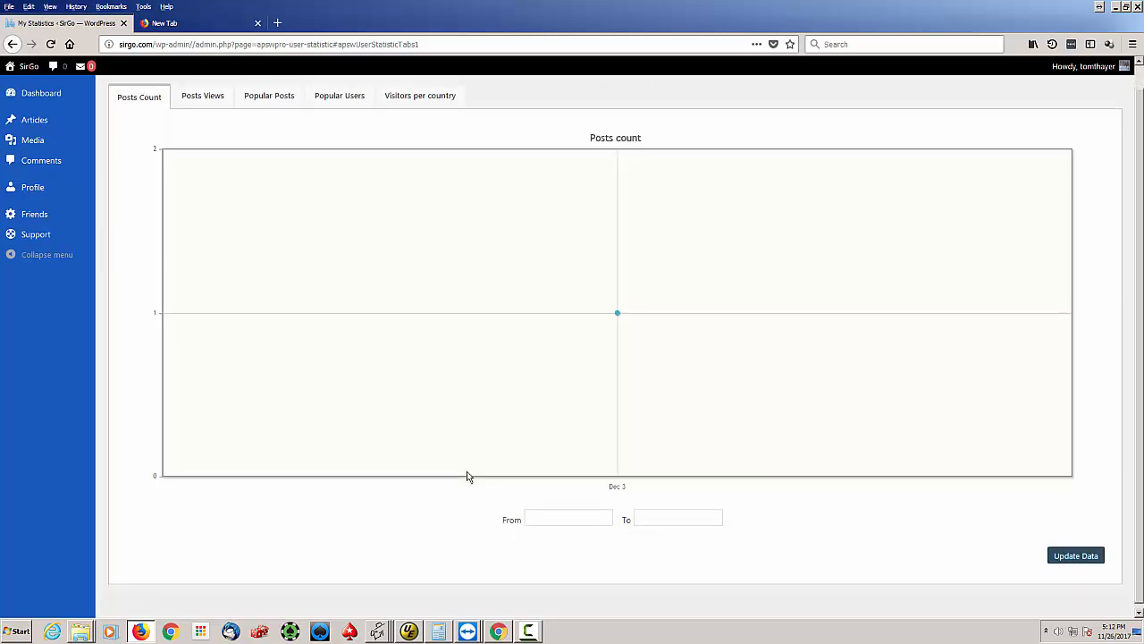
scroll(466, 473, "up", 1)
left_click(202, 124)
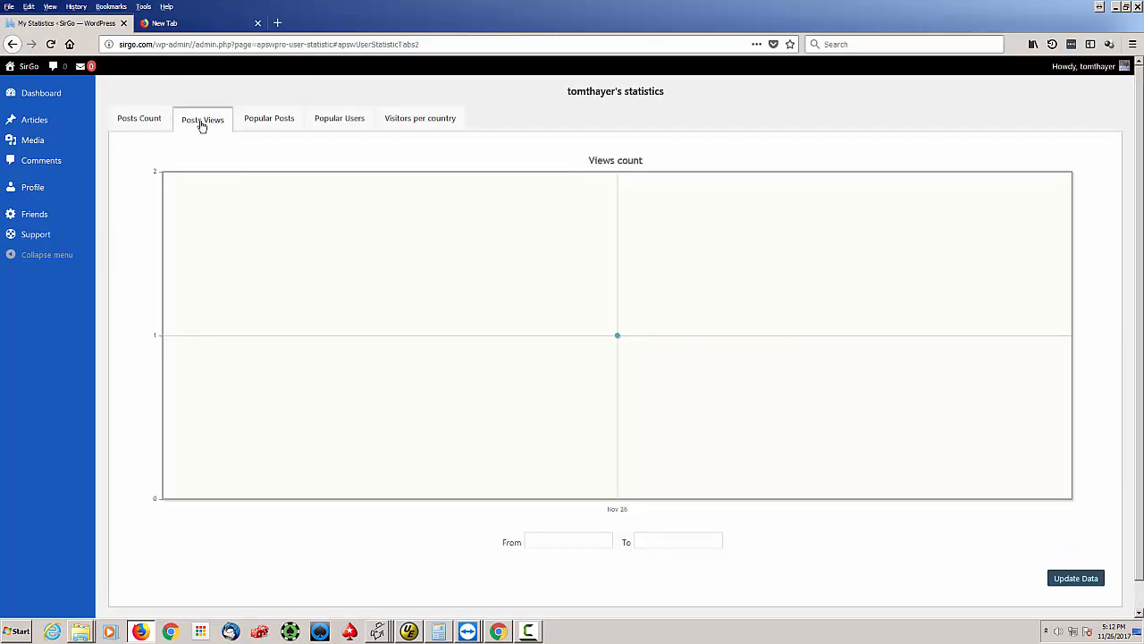
left_click(278, 119)
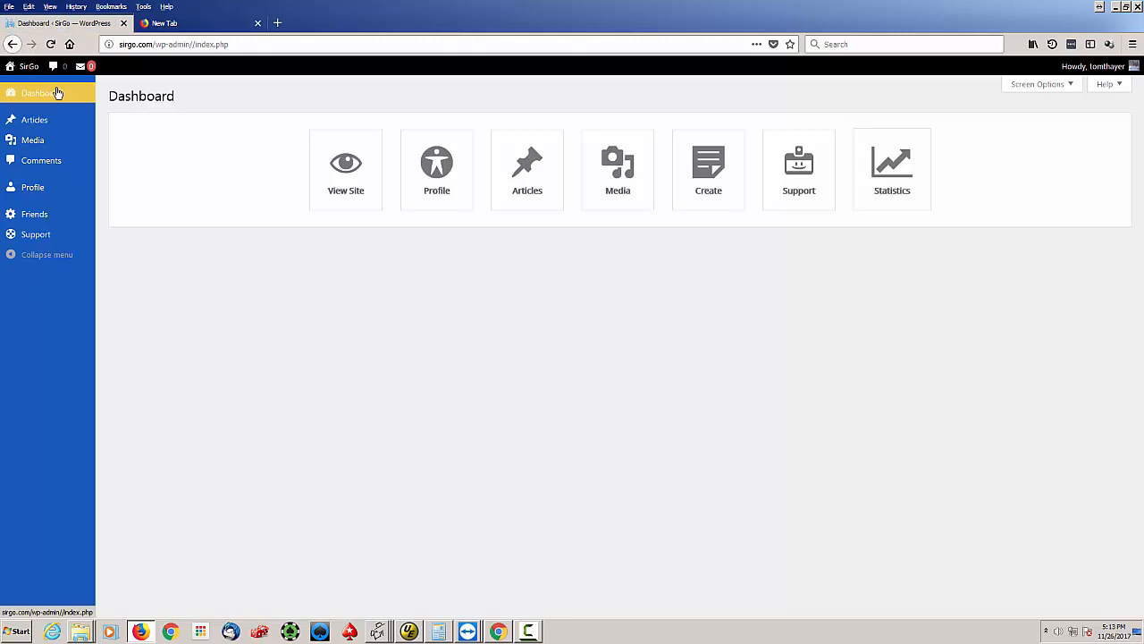
Step: Start a blank new article from the Dashboard's Create tile
mouse_move(77, 76)
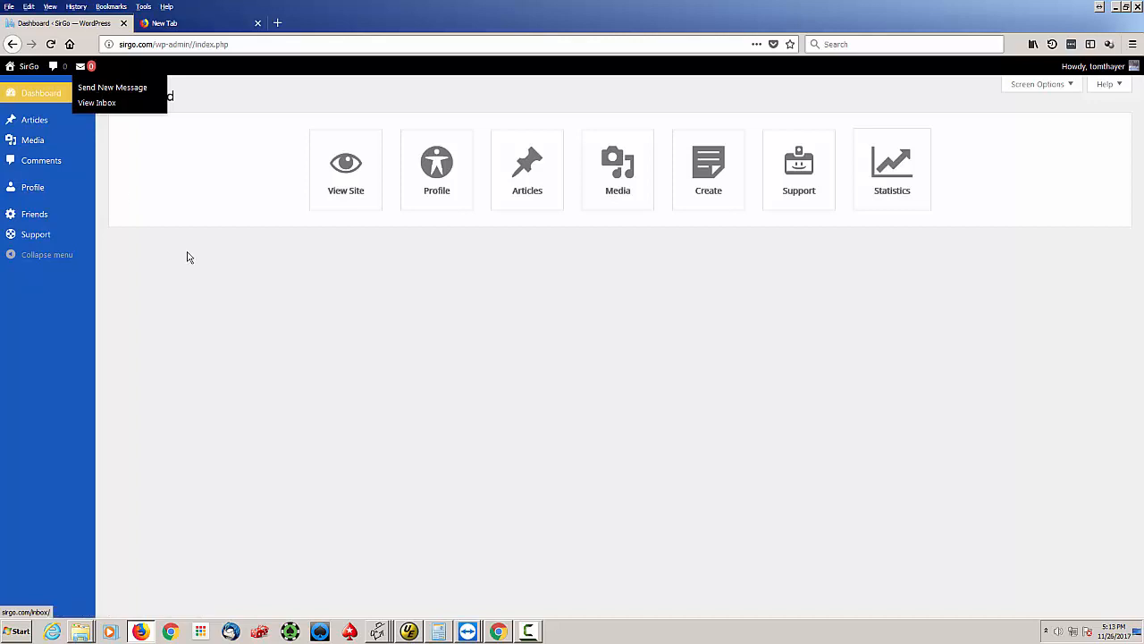
left_click(709, 170)
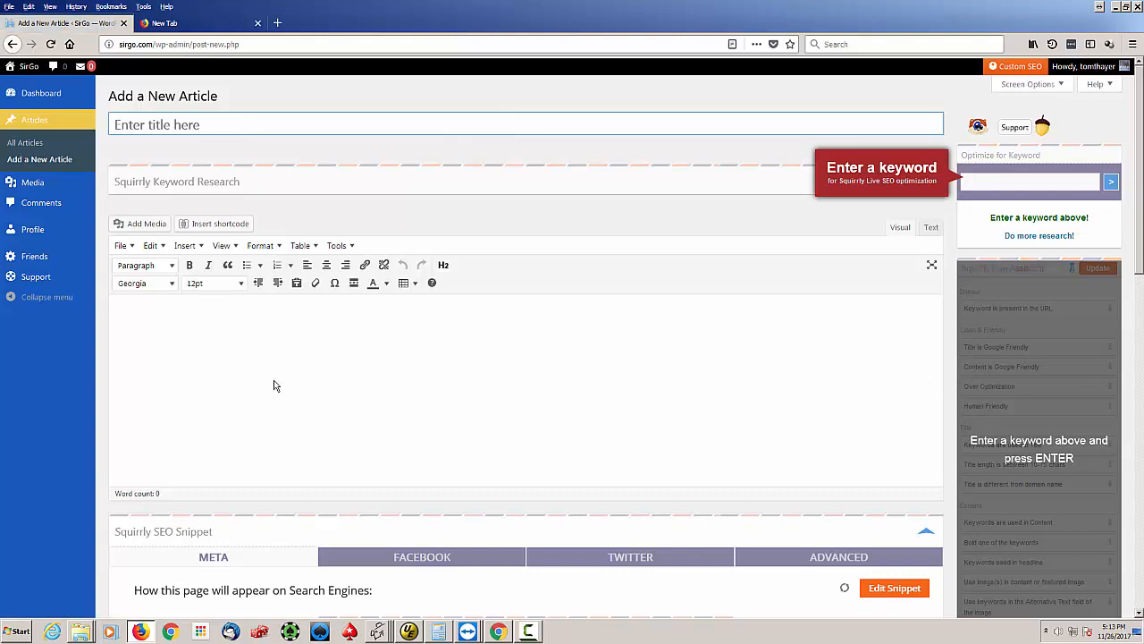
Step: Look over the blank new-article editor, then log out from the account greeting menu
scroll(274, 385, "down", 3)
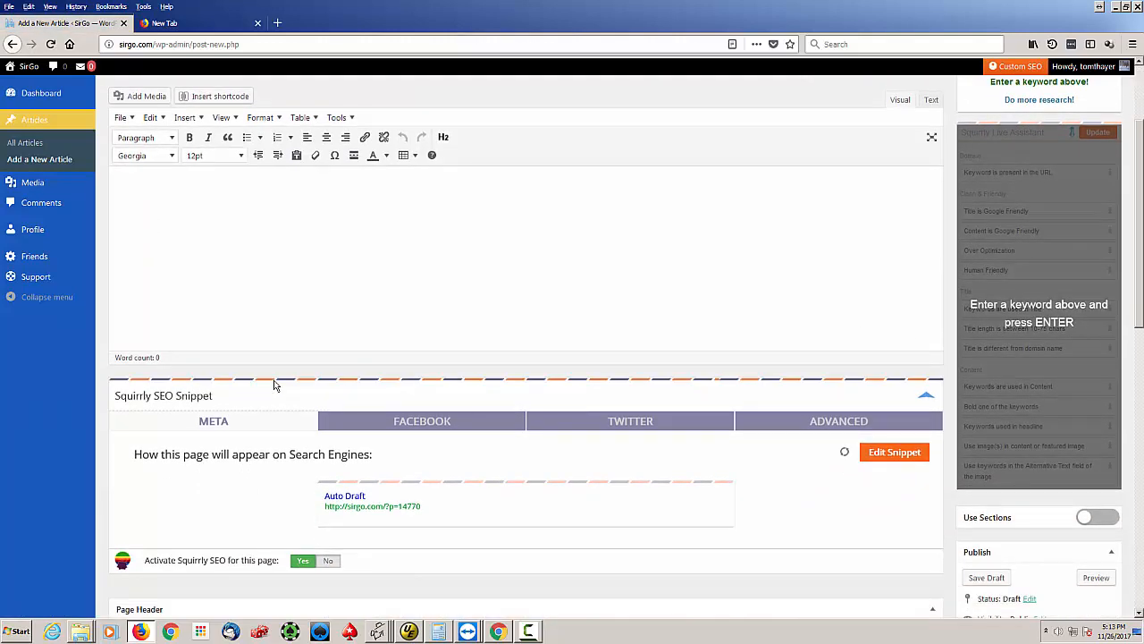
scroll(275, 386, "down", 10)
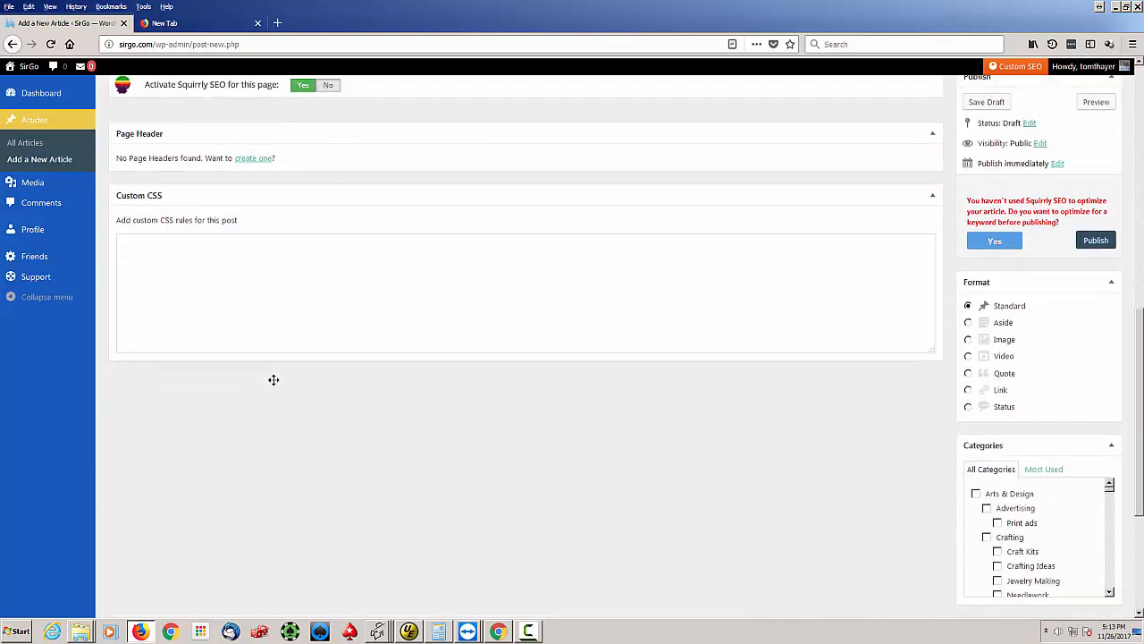
scroll(274, 379, "up", 13)
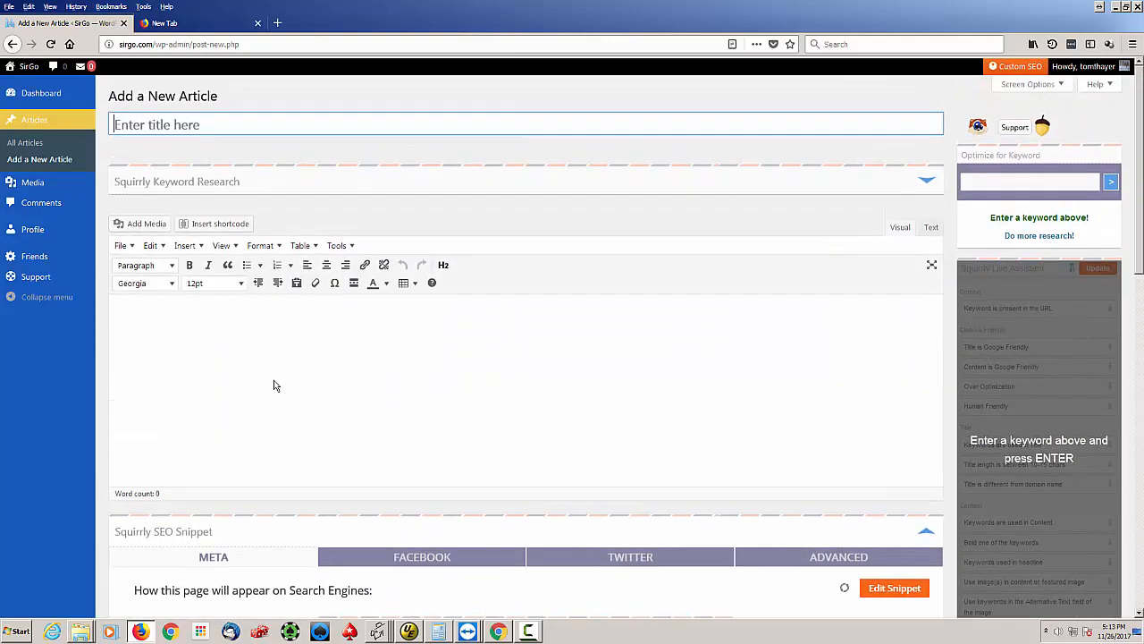
scroll(275, 385, "down", 13)
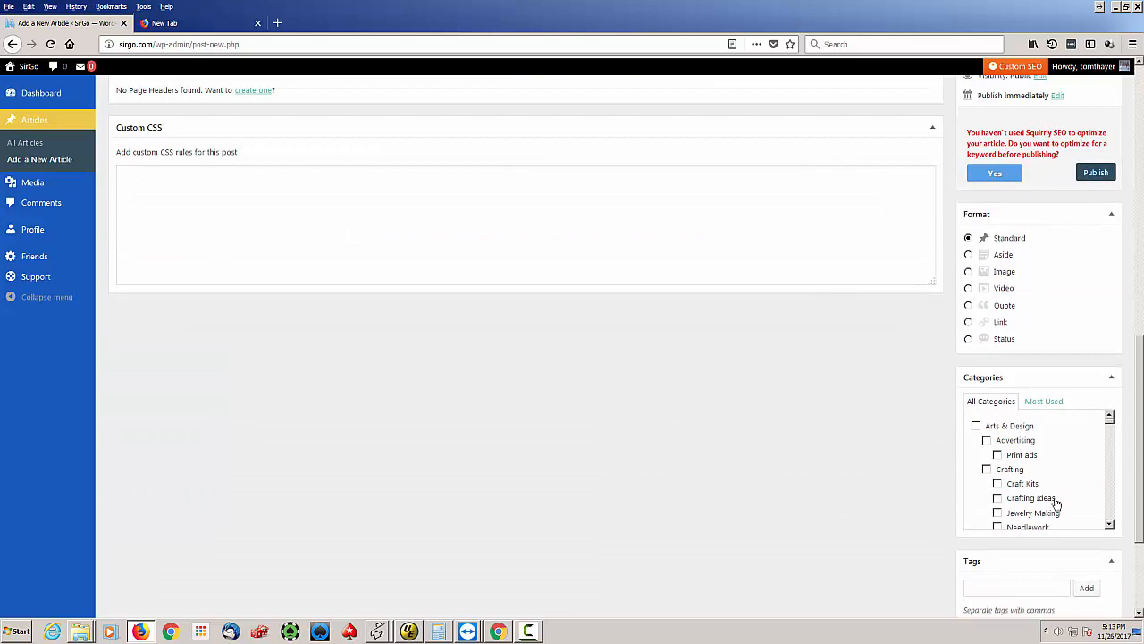
scroll(1057, 502, "down", 3)
scroll(1055, 500, "down", 6)
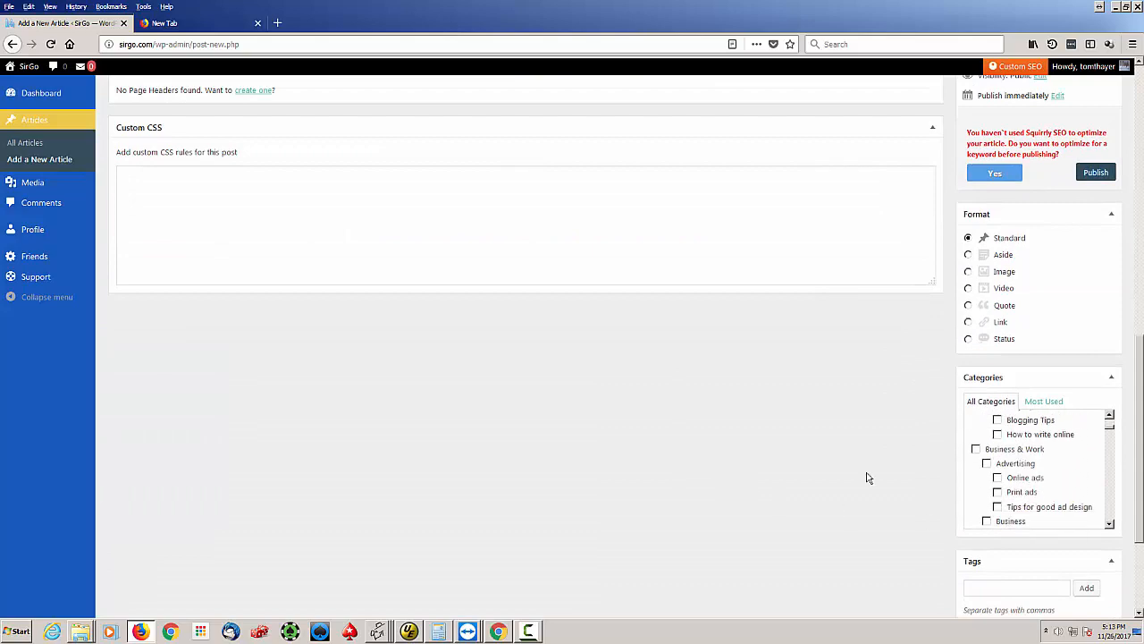
scroll(845, 481, "up", 1)
scroll(839, 484, "up", 12)
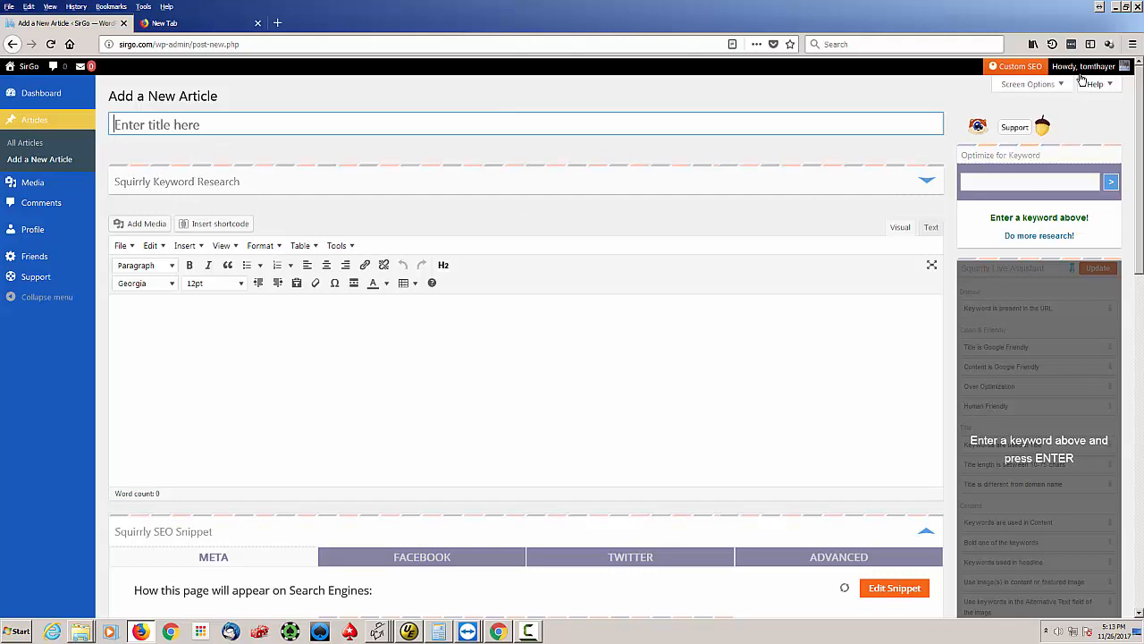
mouse_move(1083, 74)
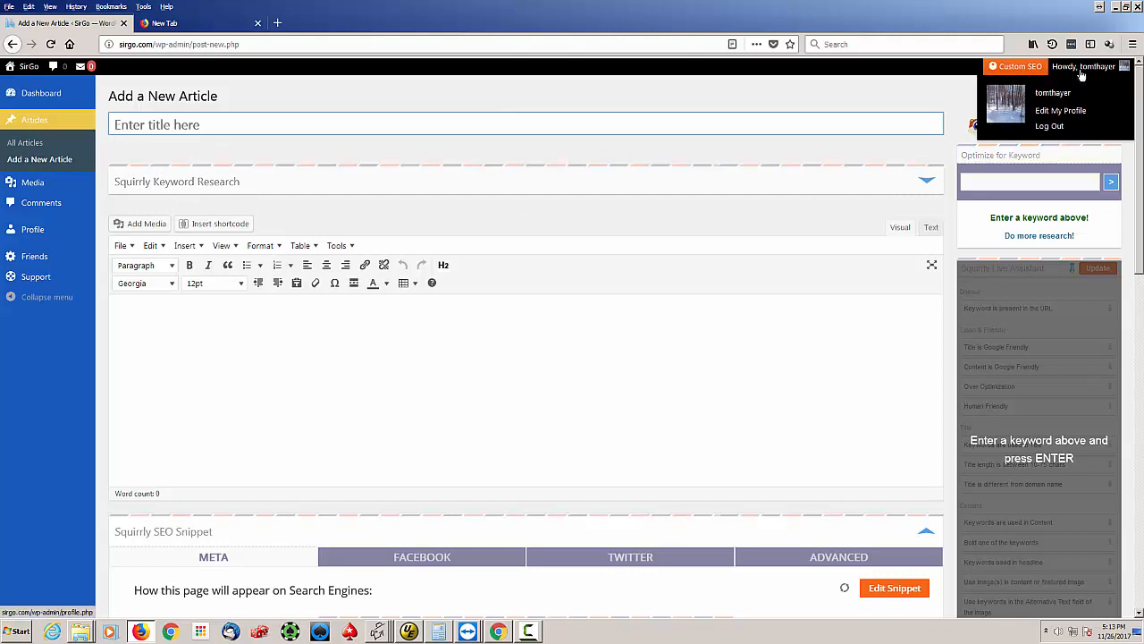
left_click(1050, 127)
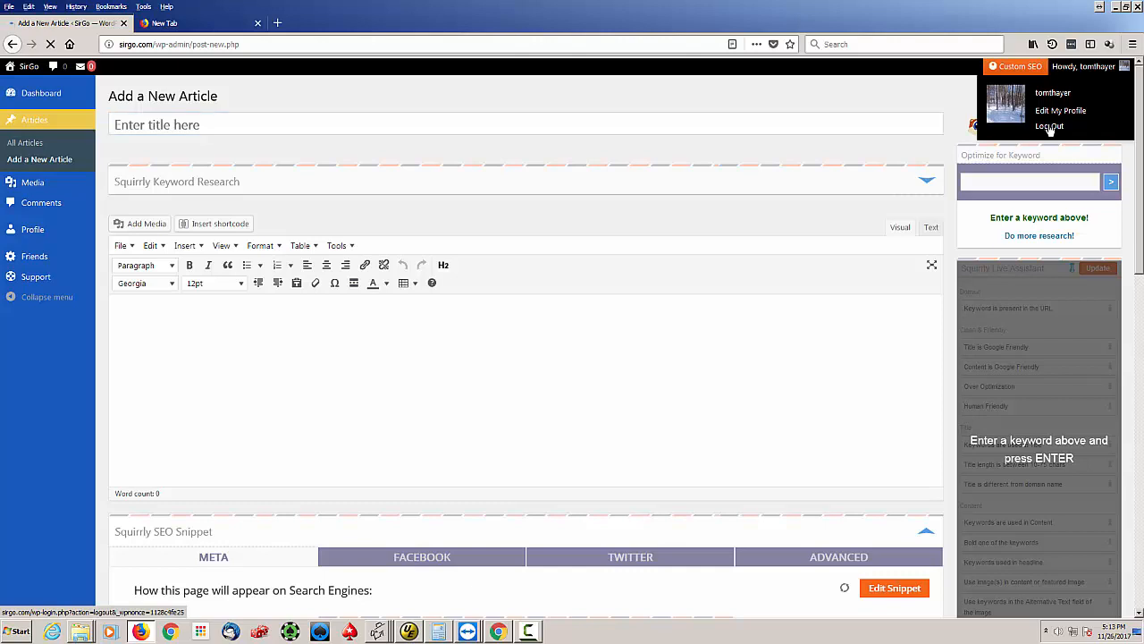